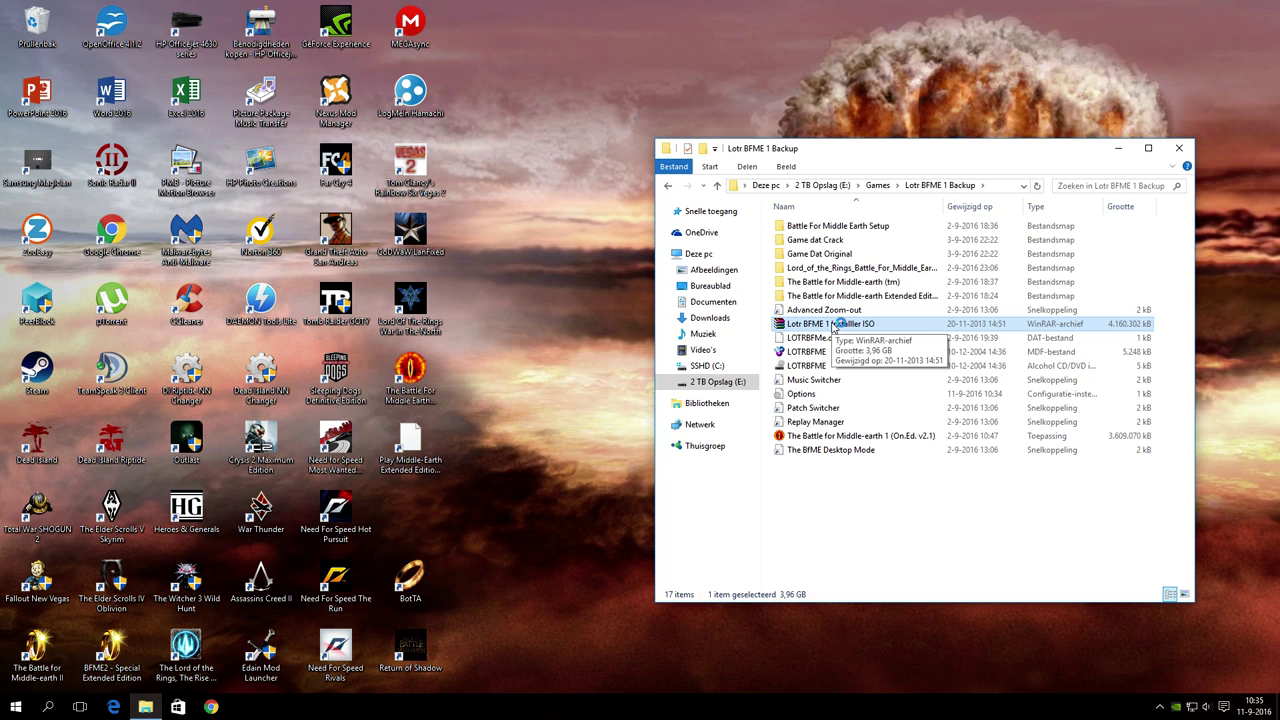
Mount the Lotr BFME 1 Installller ISO as a data disc on drive S: and run its Setup.exe with permission to make changes
double_click(833, 326)
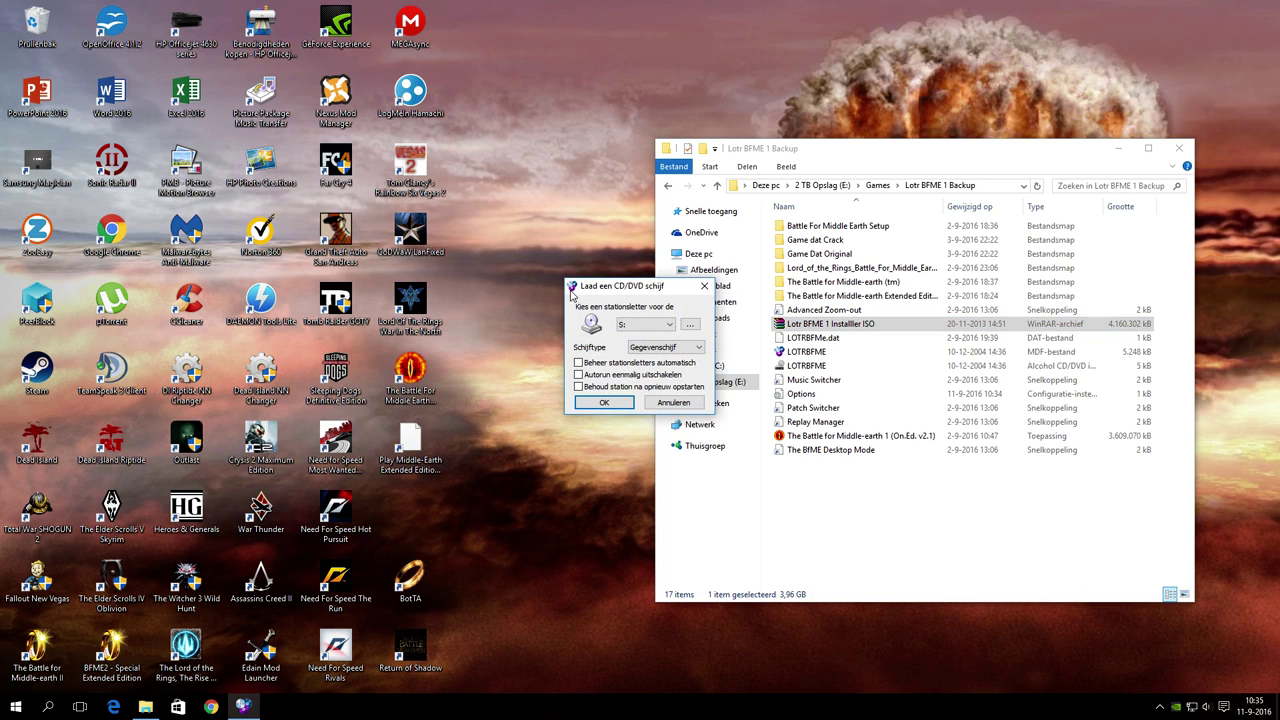
left_click(605, 403)
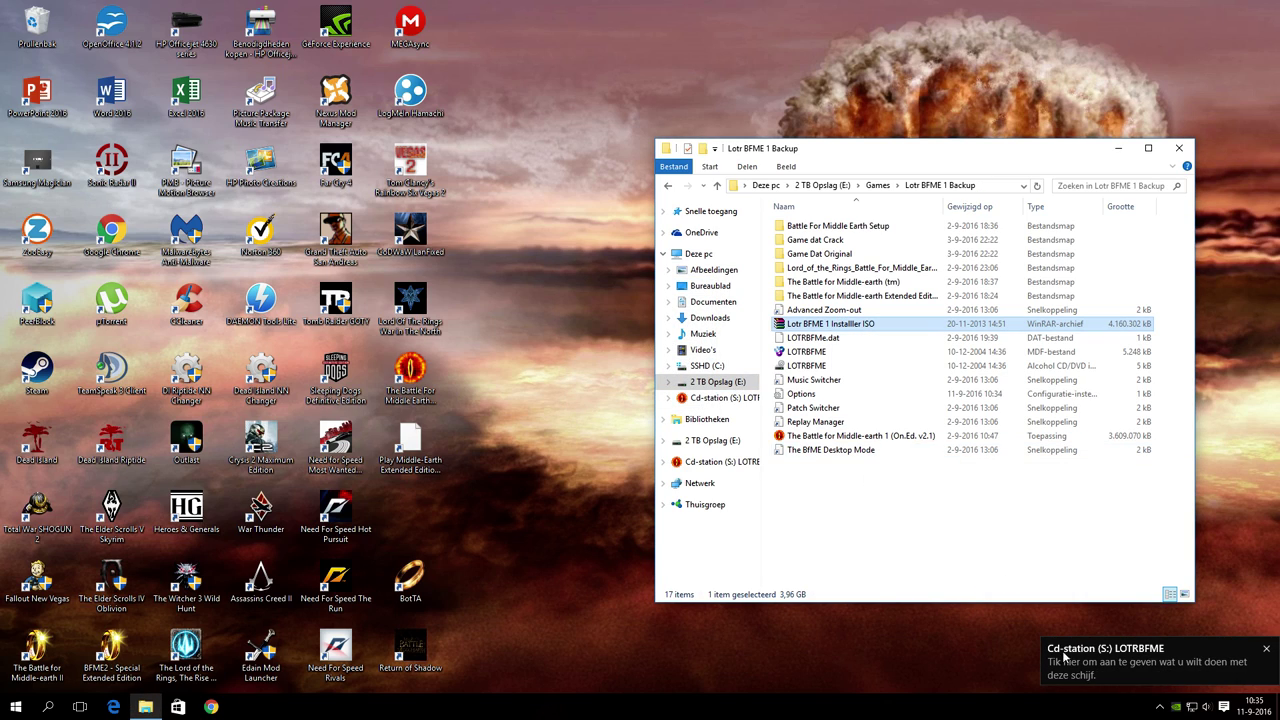
left_click(1160, 117)
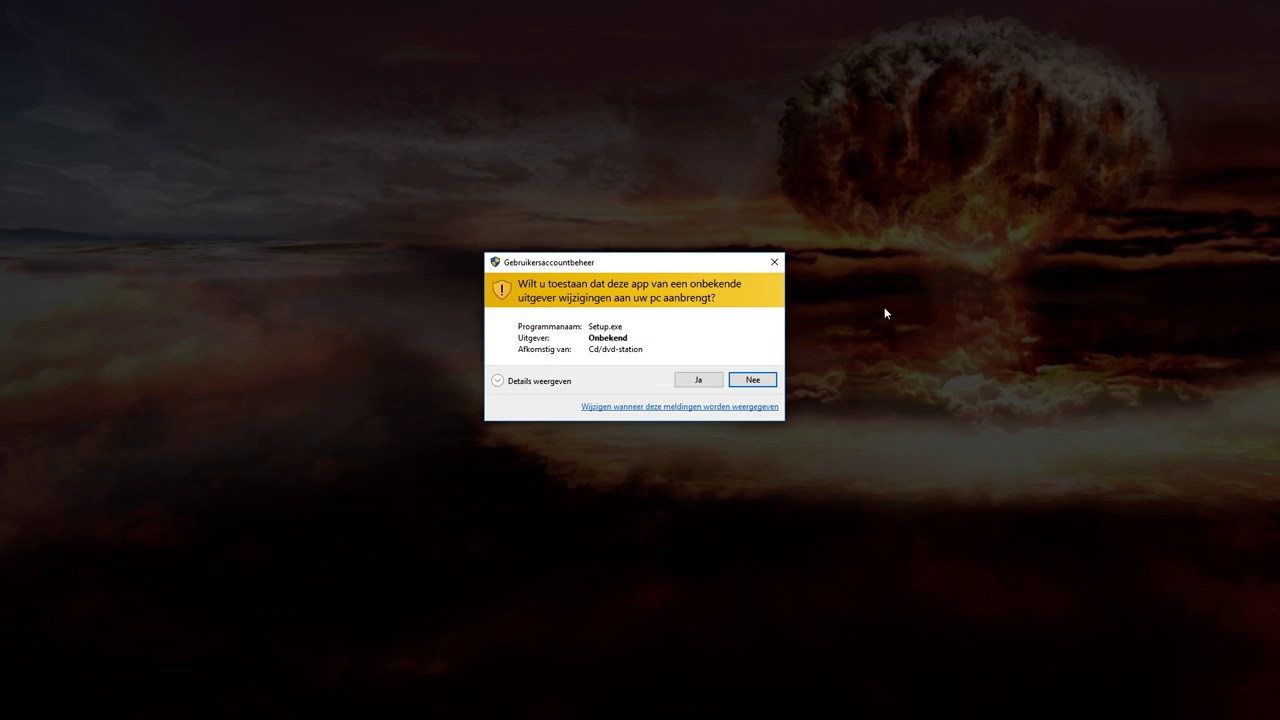
left_click(714, 384)
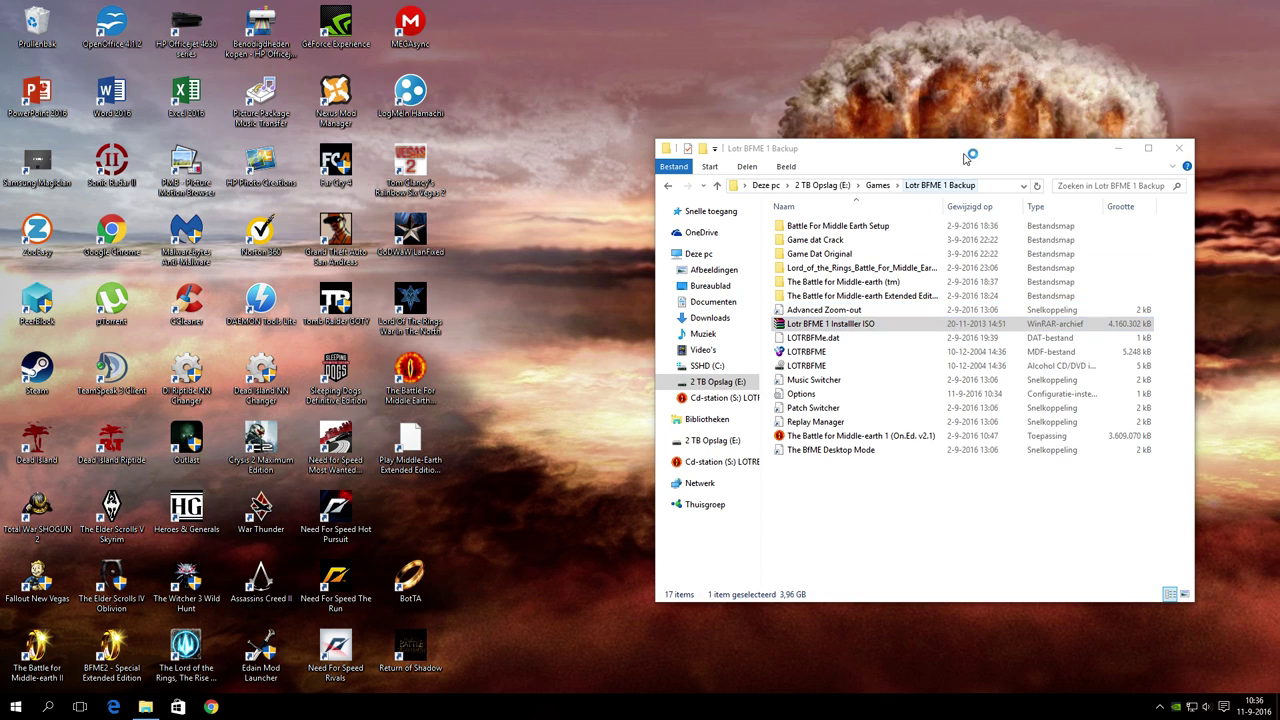
Choose English as the setup language and start installing The Battle for Middle-earth
left_click_drag(972, 150, 932, 125)
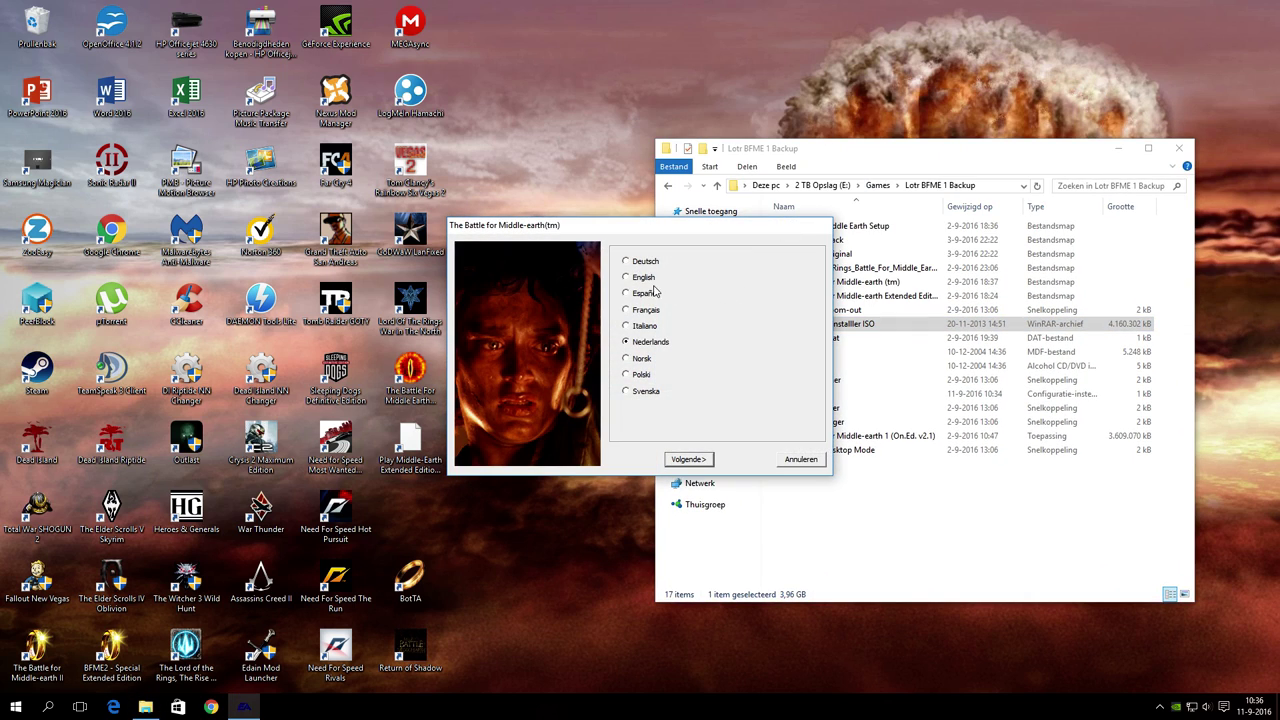
left_click(690, 460)
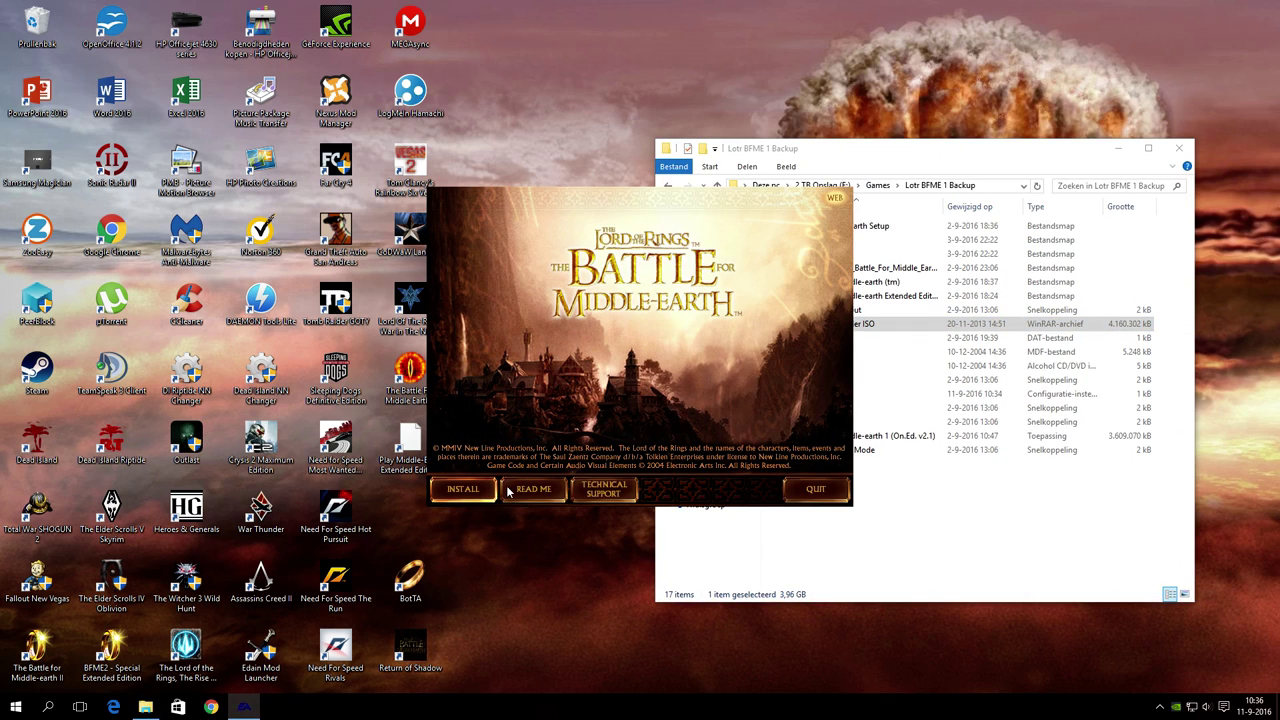
left_click(494, 489)
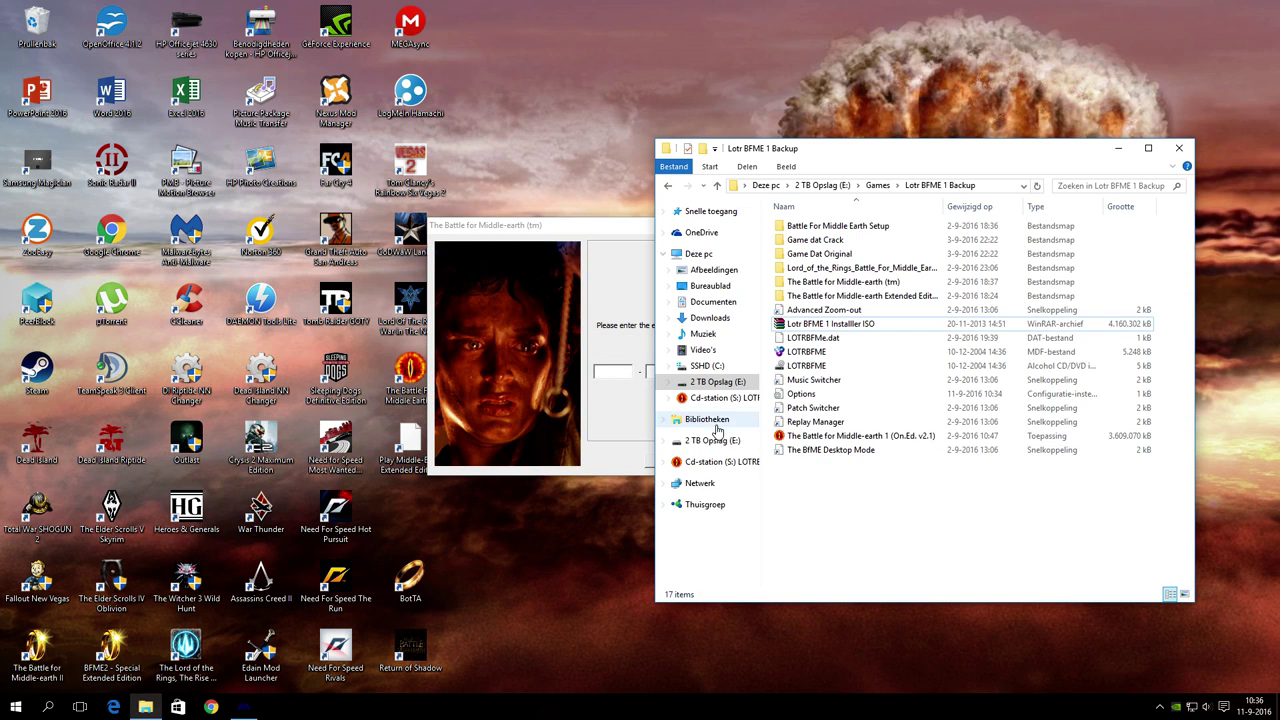
Open the SERIAL text file in the Lotr Bfme 1 Install Smal things folder under Mega Sync on drive E:
left_click(717, 381)
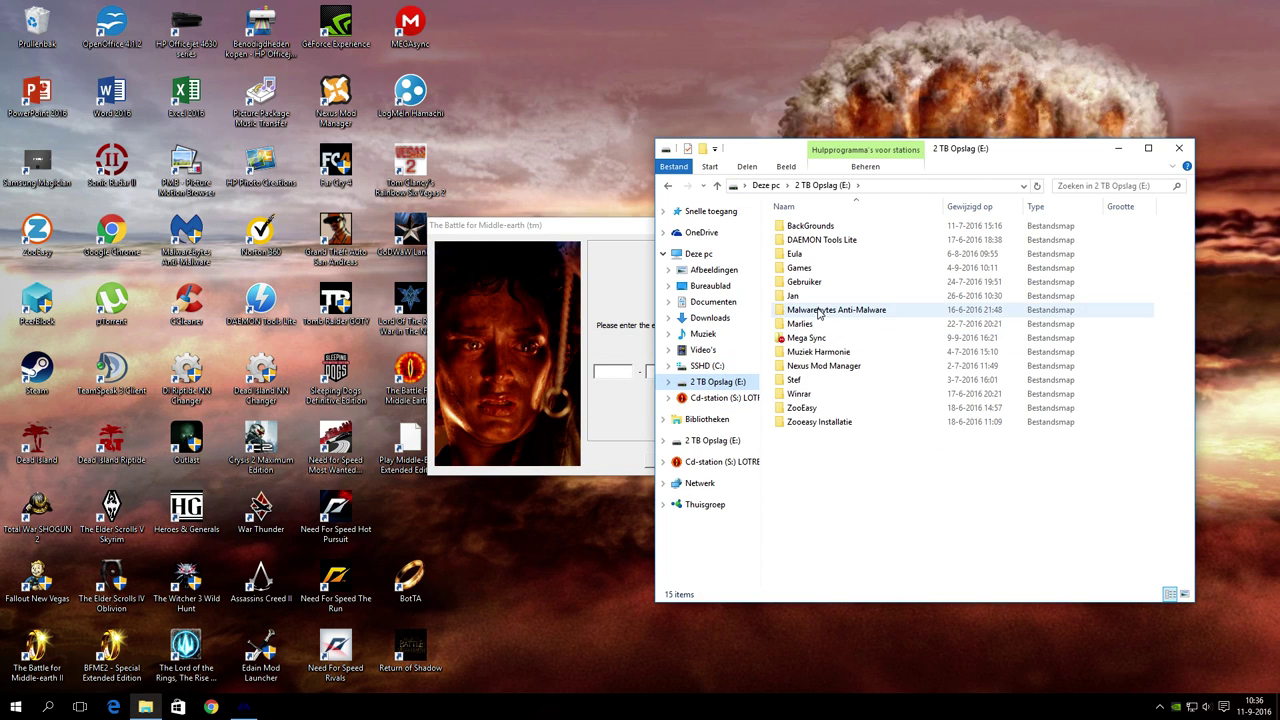
double_click(818, 337)
double_click(818, 309)
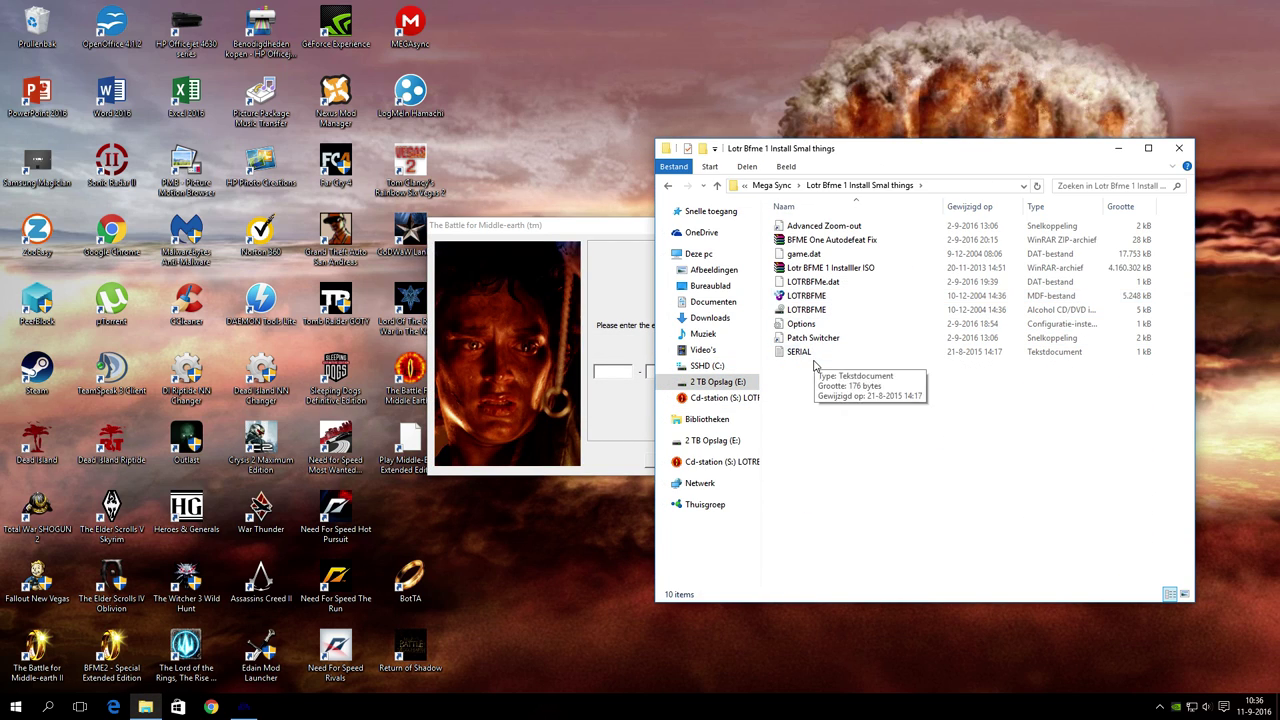
double_click(812, 352)
Fill in the serial code fields of the game's installer and continue
left_click(654, 411)
left_click(622, 367)
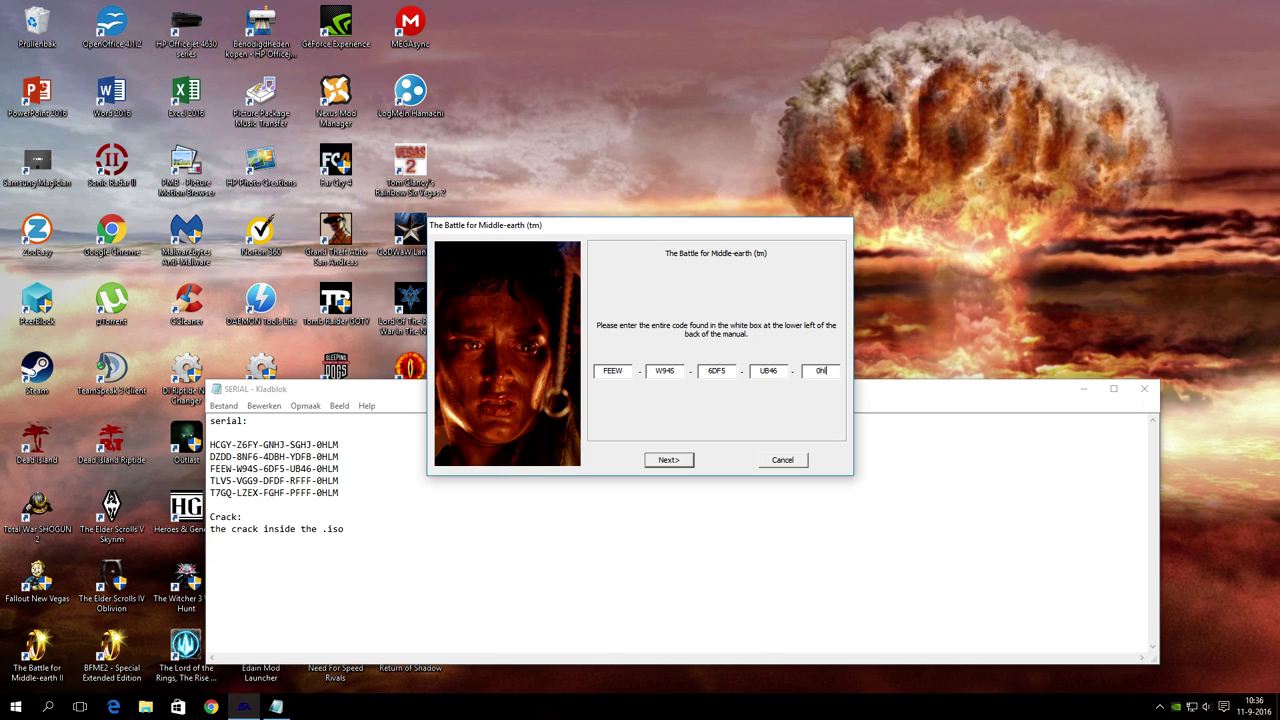
left_click(661, 460)
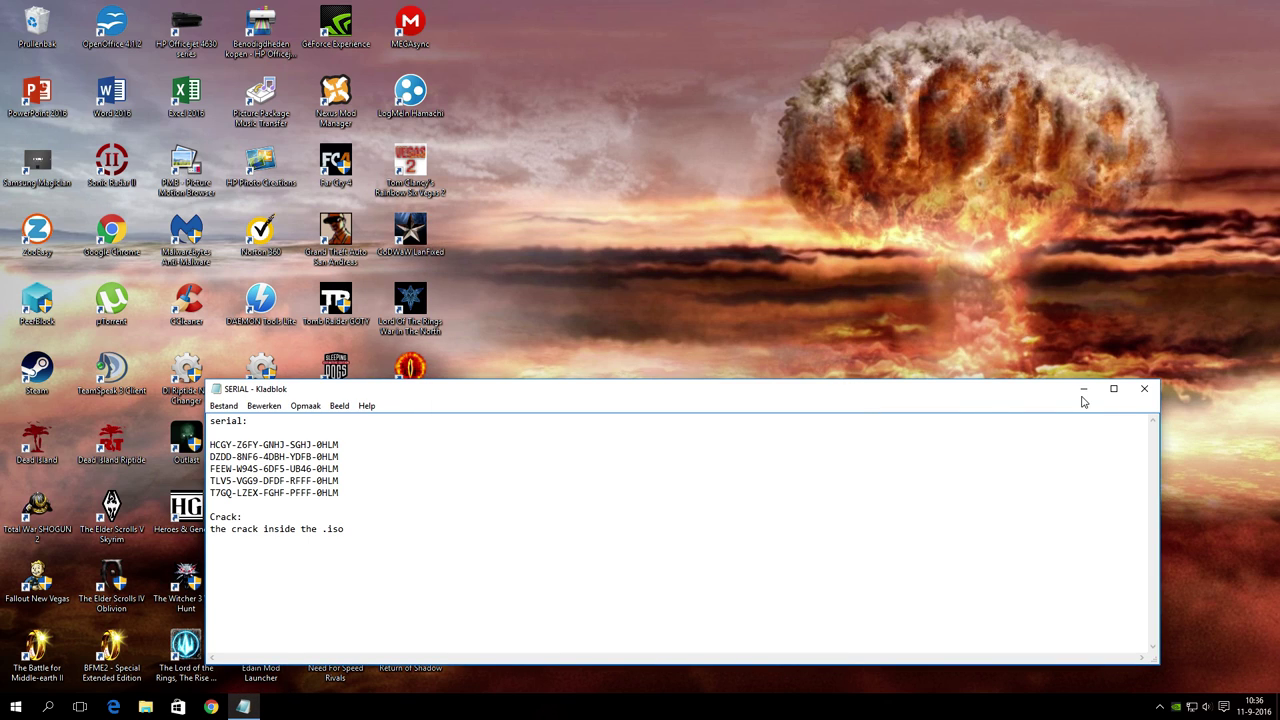
Close the serial file, proceed with the installation and postpone the EA registration
left_click(1144, 389)
left_click(698, 458)
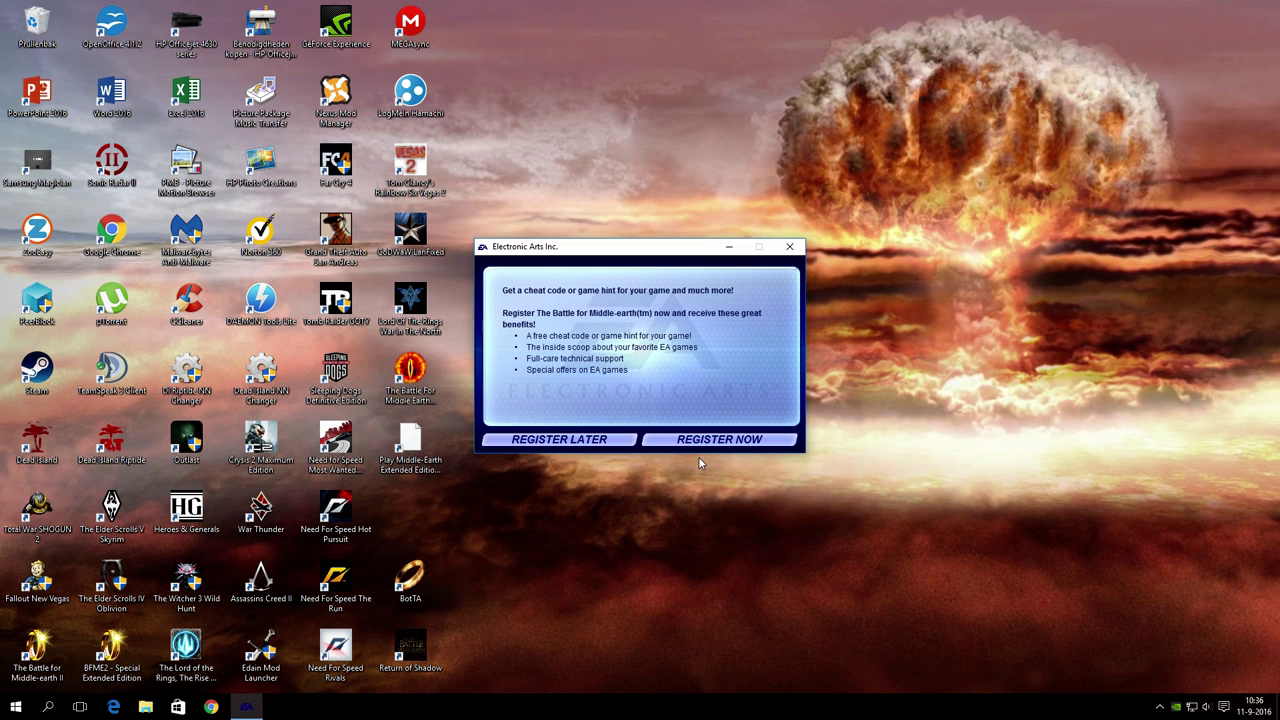
left_click(586, 450)
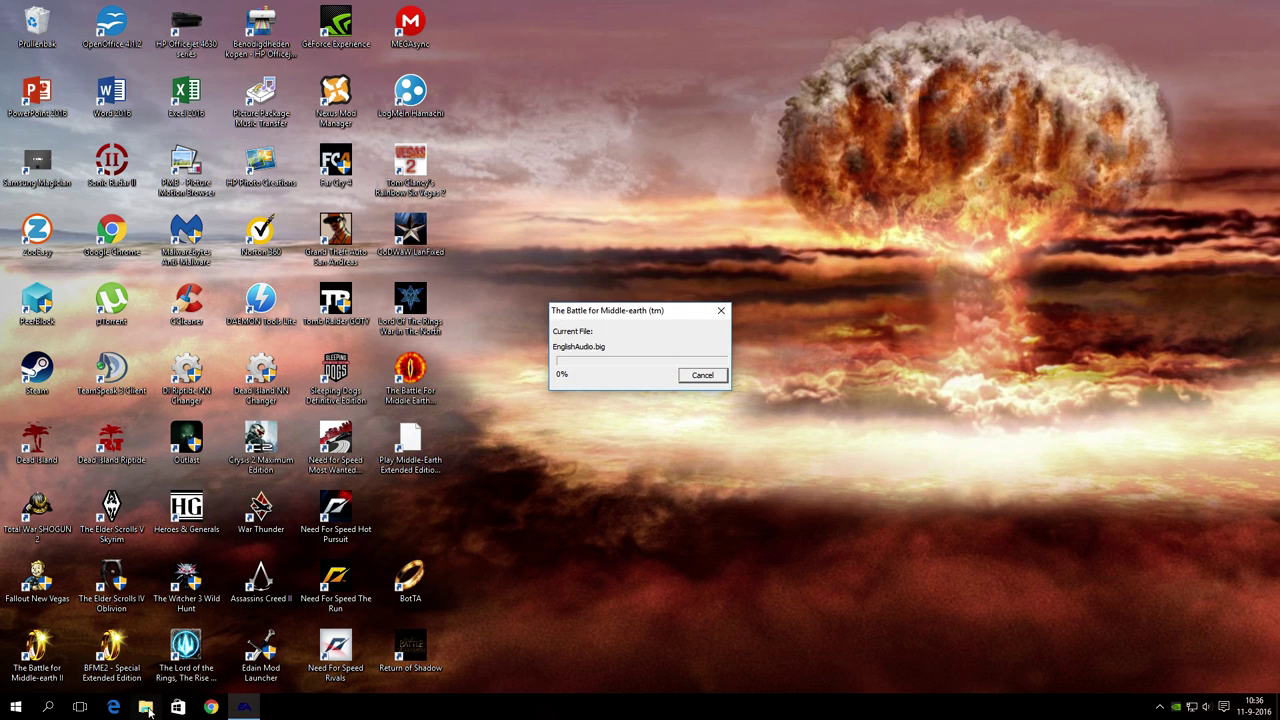
Open Lotr BFME 1 Installller ISO from the Games\Lotr BFME 1 Backup folder on drive E: in WinRAR
left_click(145, 707)
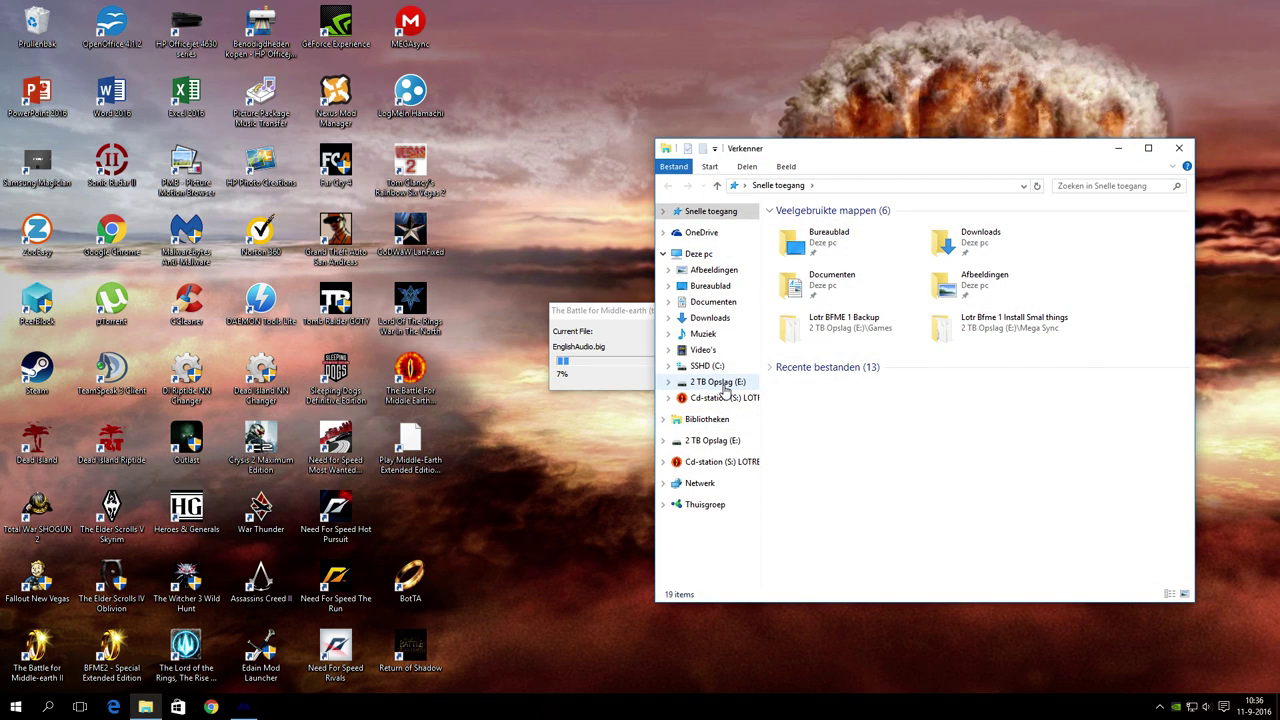
right_click(724, 398)
left_click(707, 383)
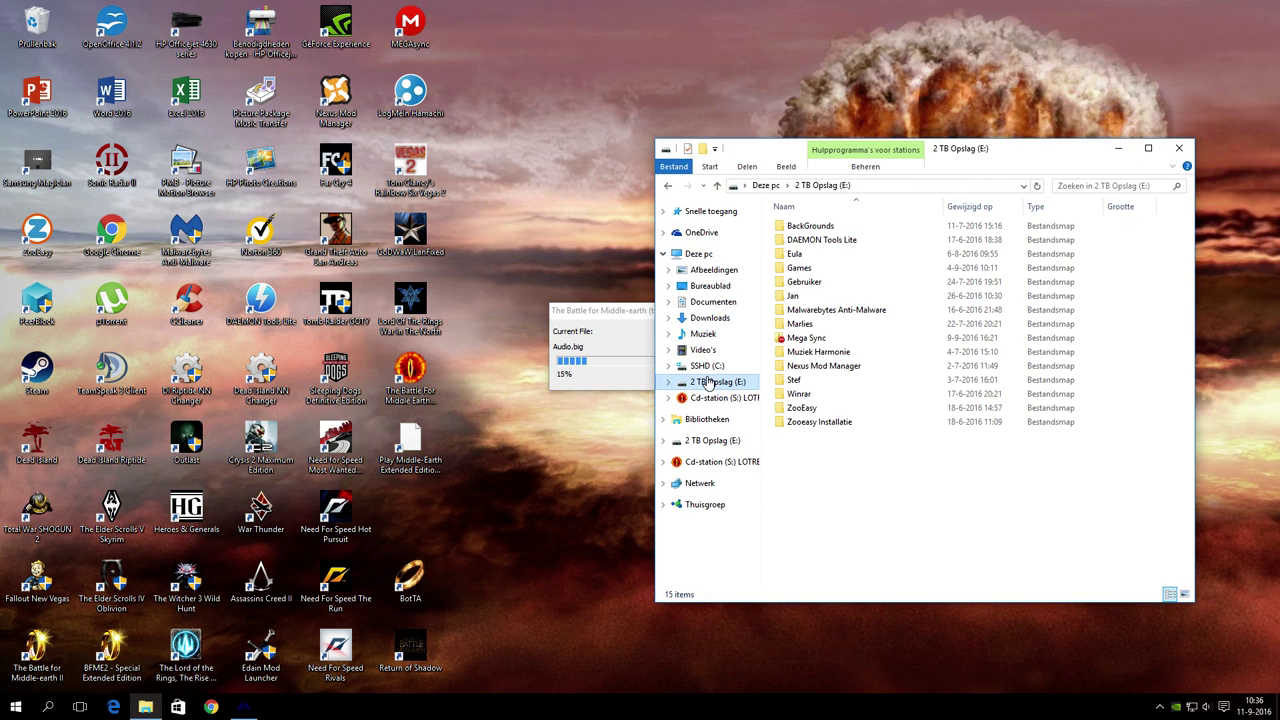
double_click(815, 268)
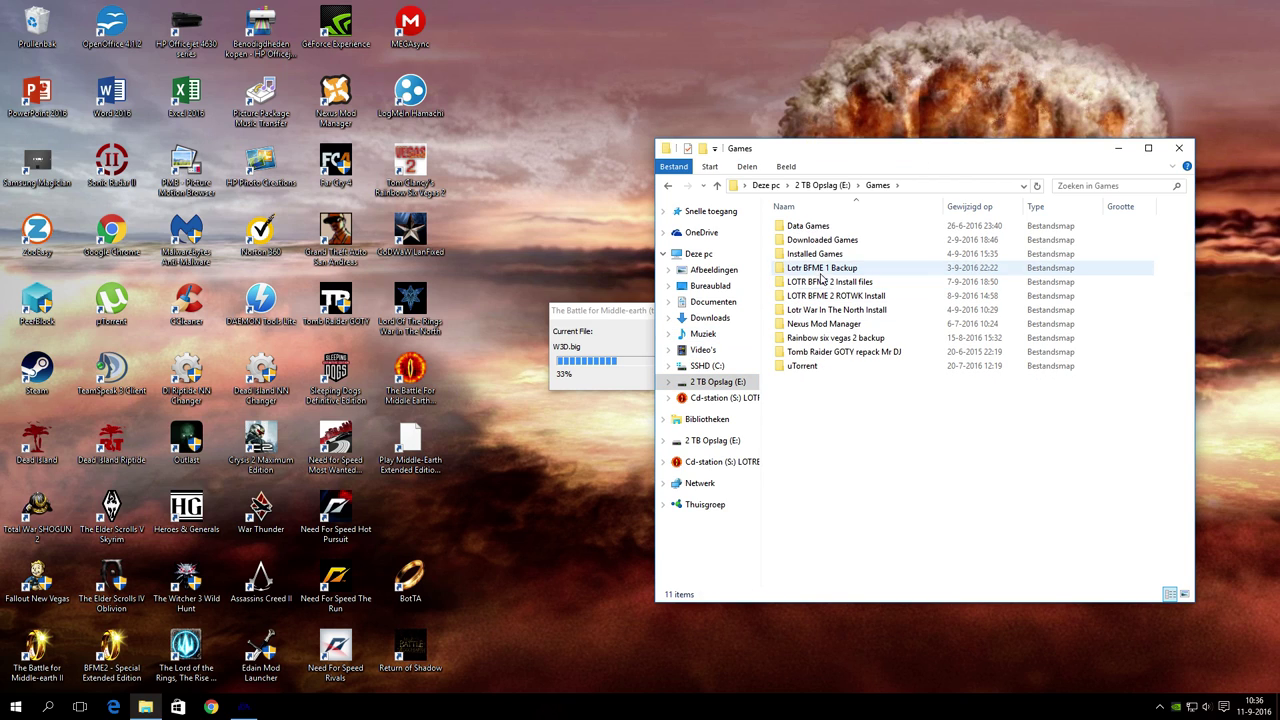
double_click(822, 270)
right_click(825, 325)
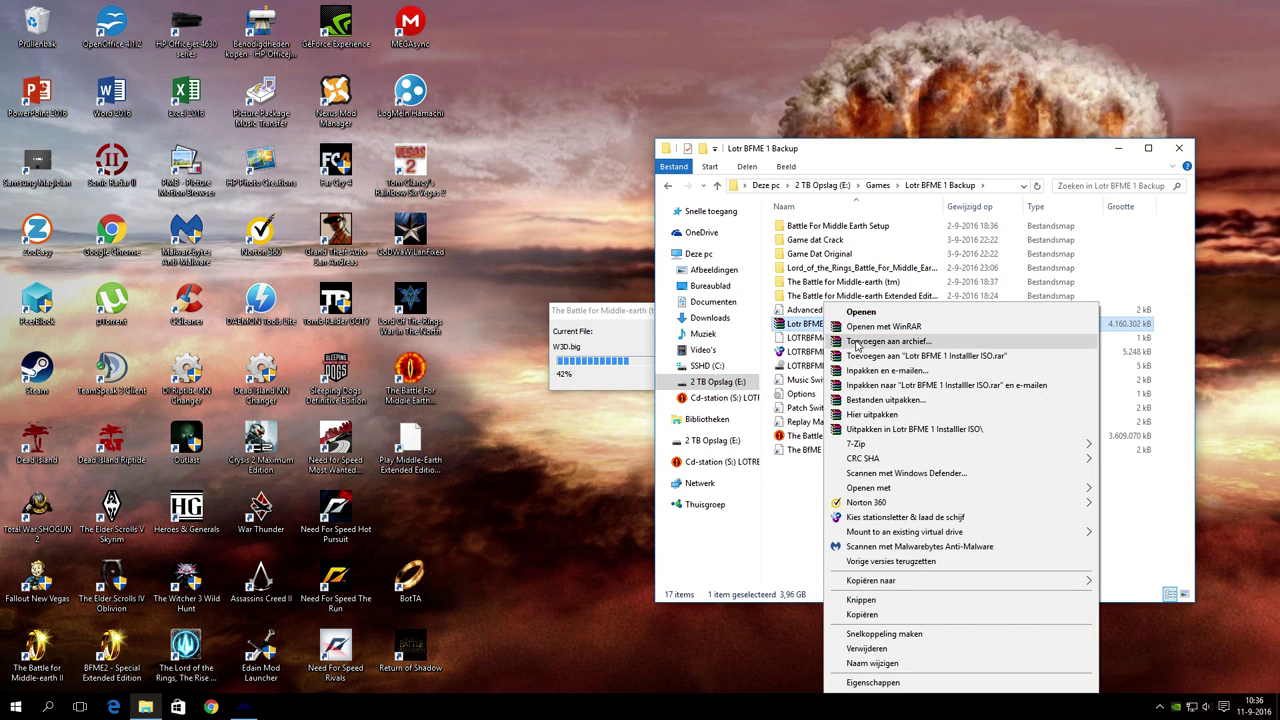
left_click(848, 319)
Extract game.dat from the ISO's HOODLUM folder to the desktop and close the archive
double_click(60, 164)
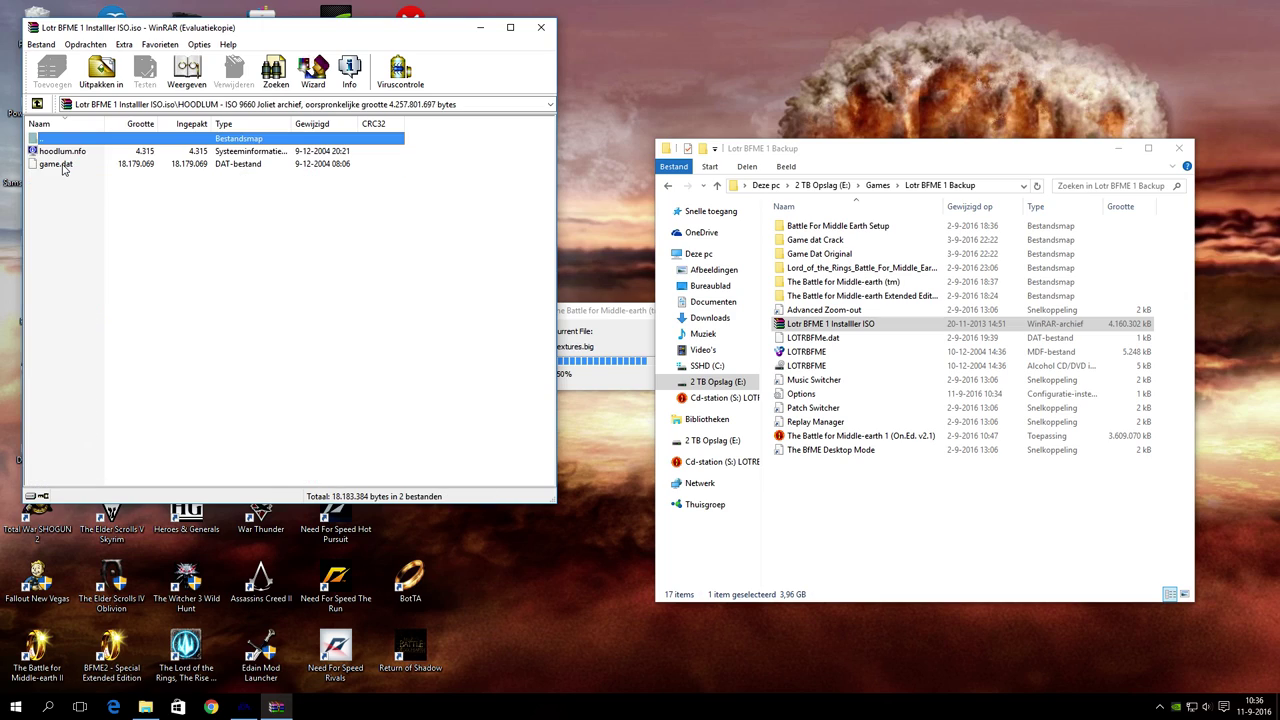
left_click(56, 164)
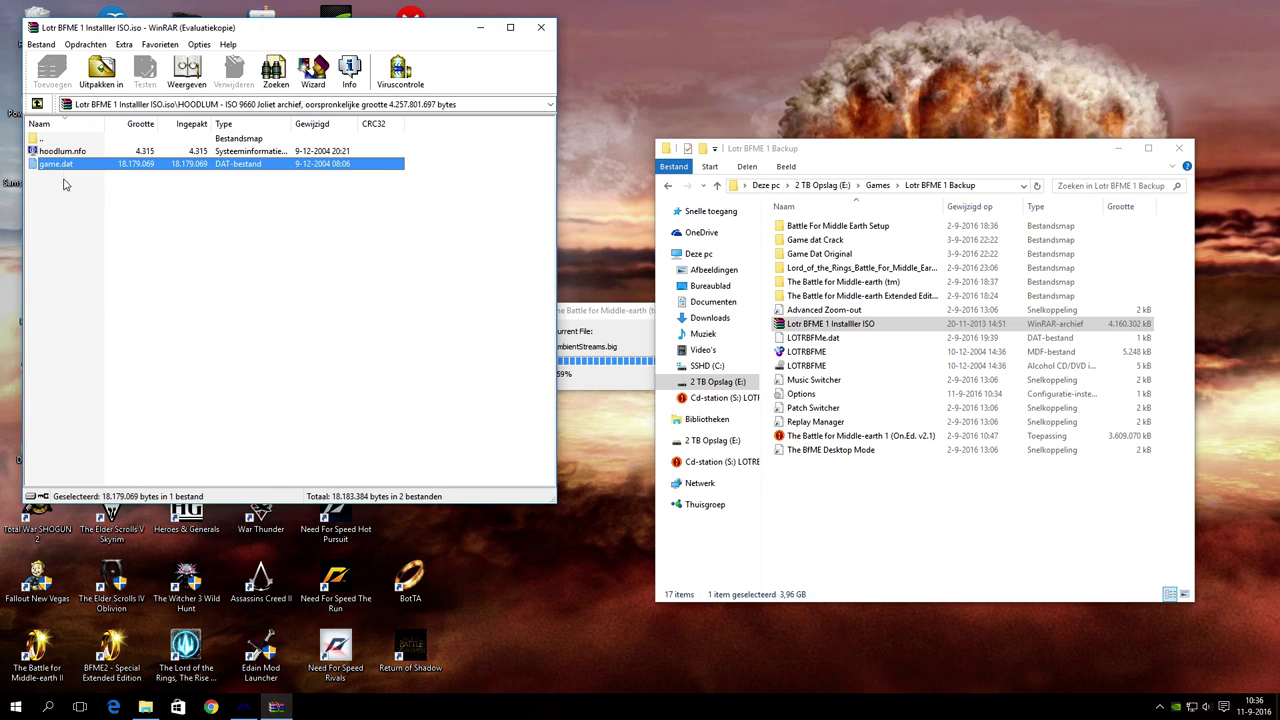
left_click_drag(68, 170, 1217, 48)
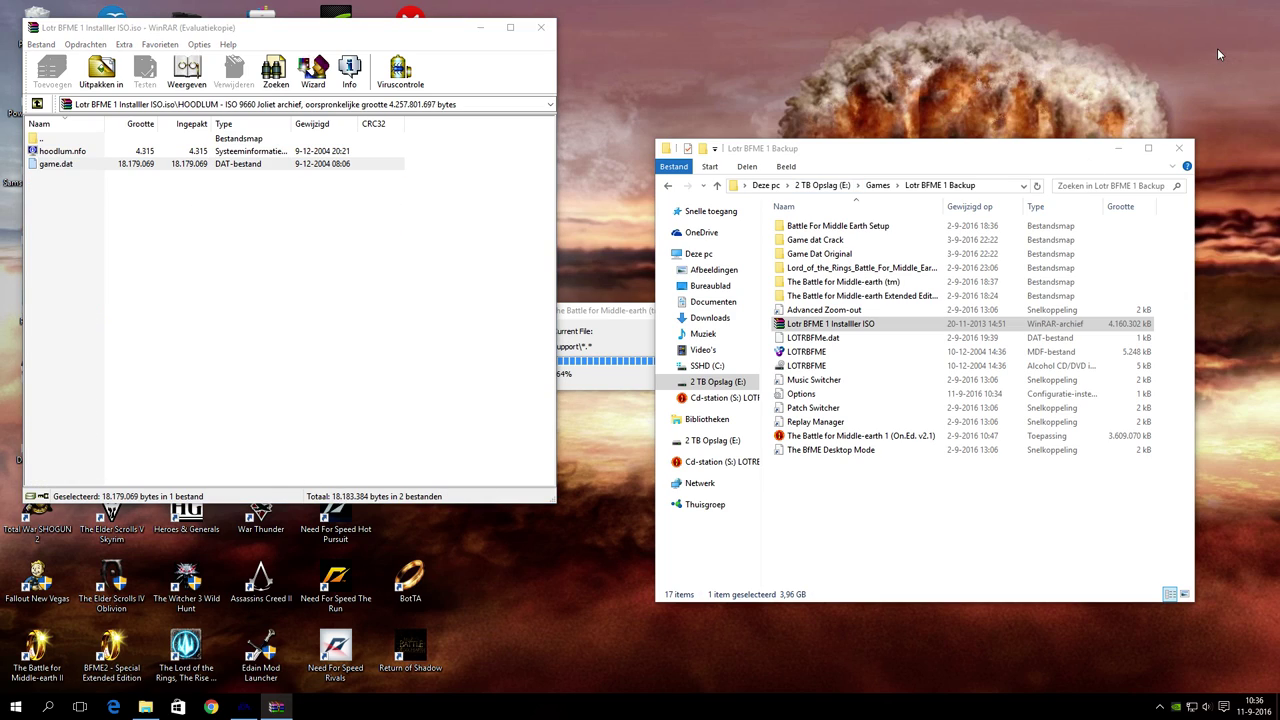
left_click(539, 30)
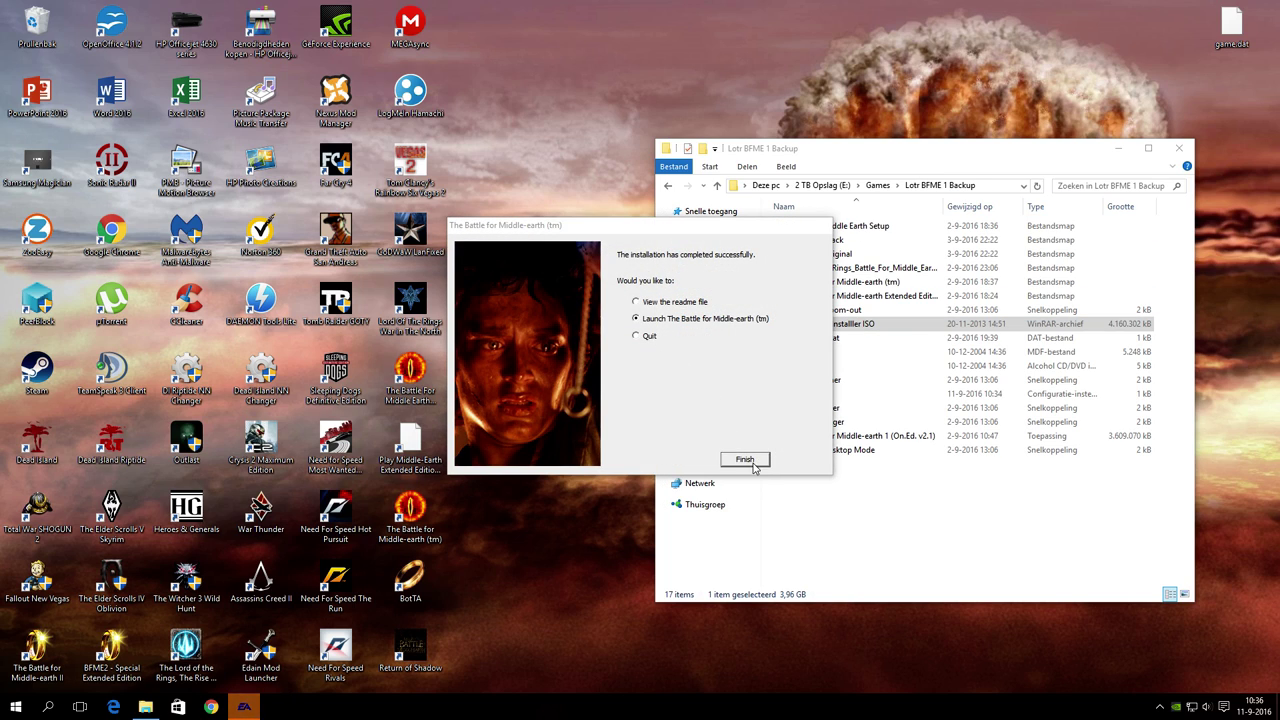
Finish the completed game setup and eject the installer disc from virtual drive S:
left_click(745, 460)
left_click(738, 402)
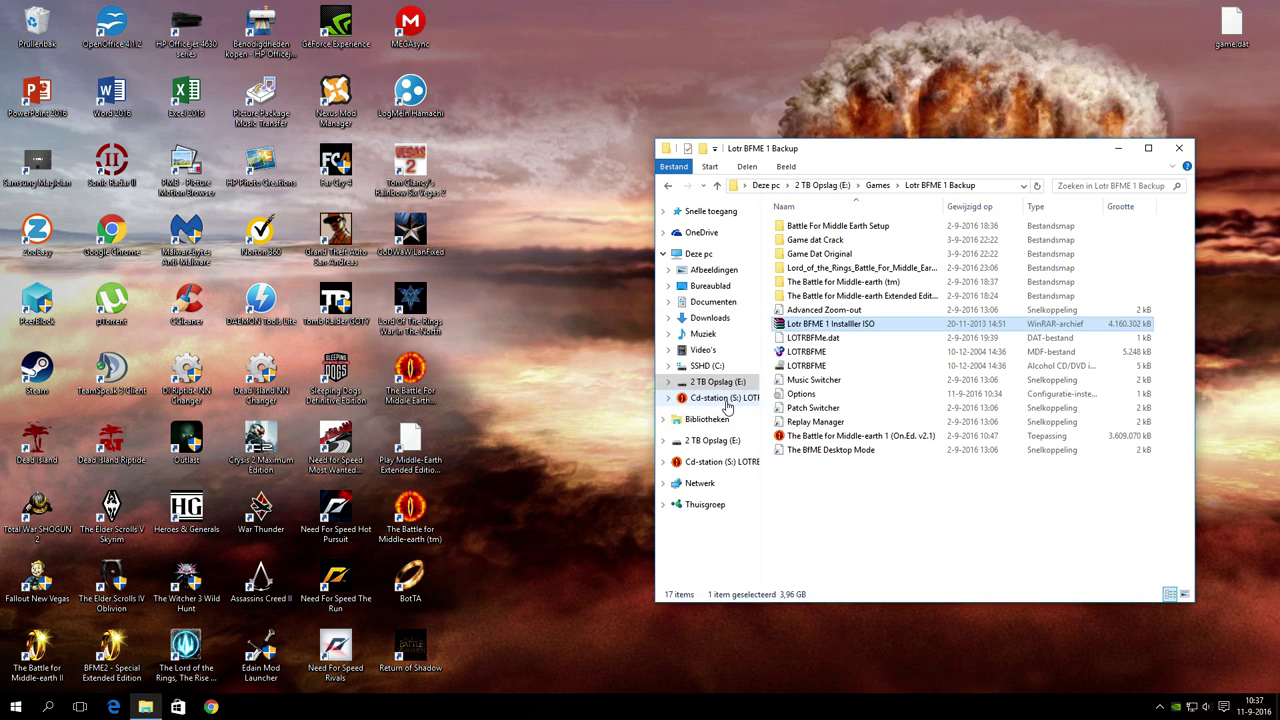
right_click(727, 407)
left_click(745, 350)
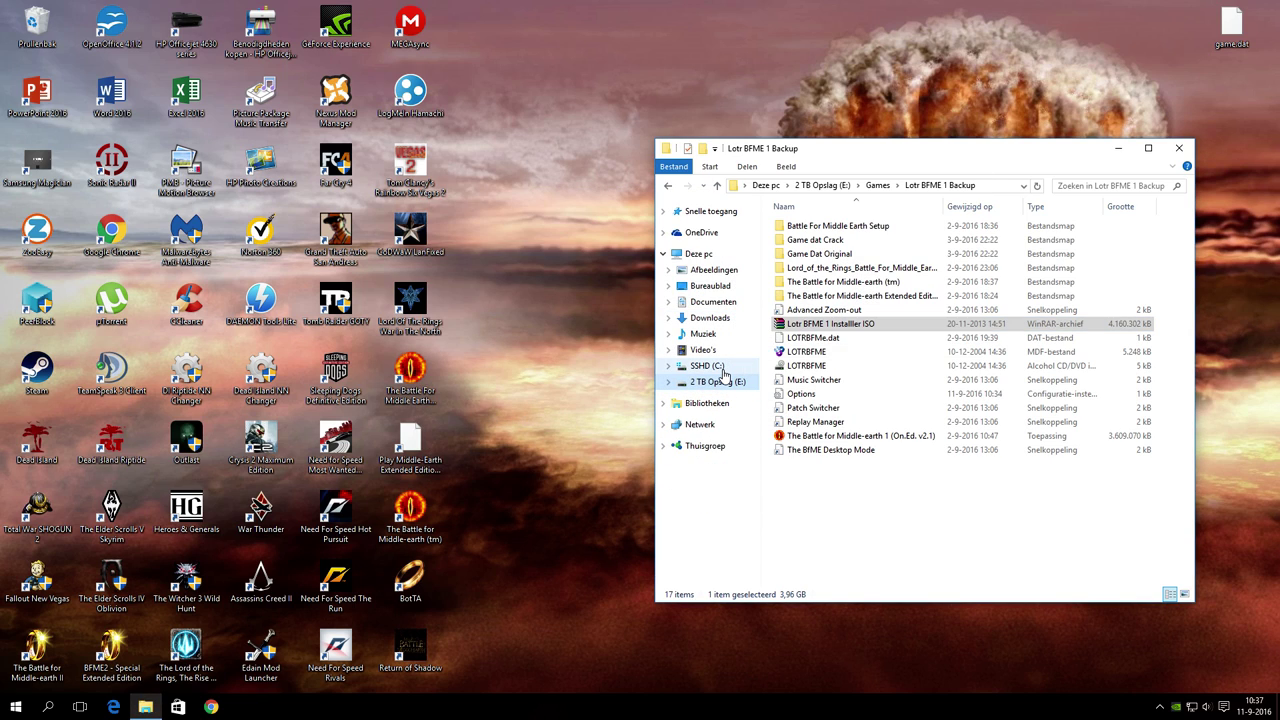
Mount the LOTRBFME MDF image as a data disc on drive S:
double_click(806, 351)
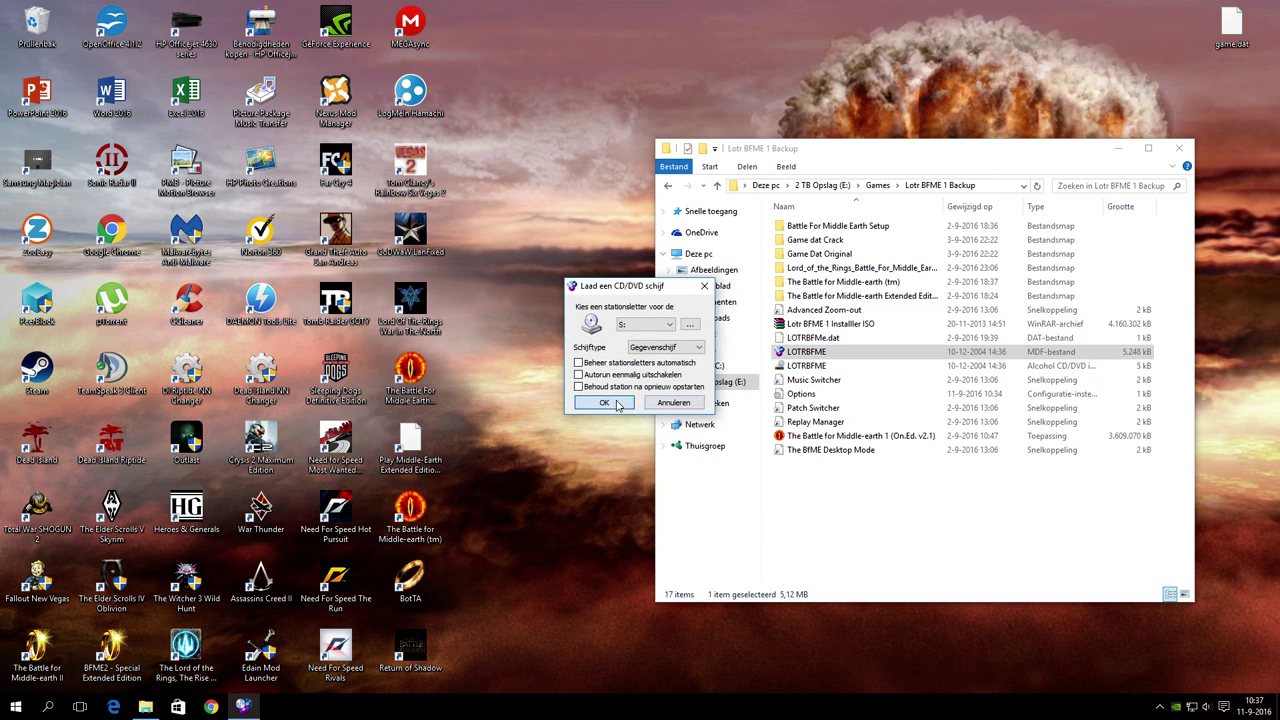
left_click(604, 405)
left_click(720, 368)
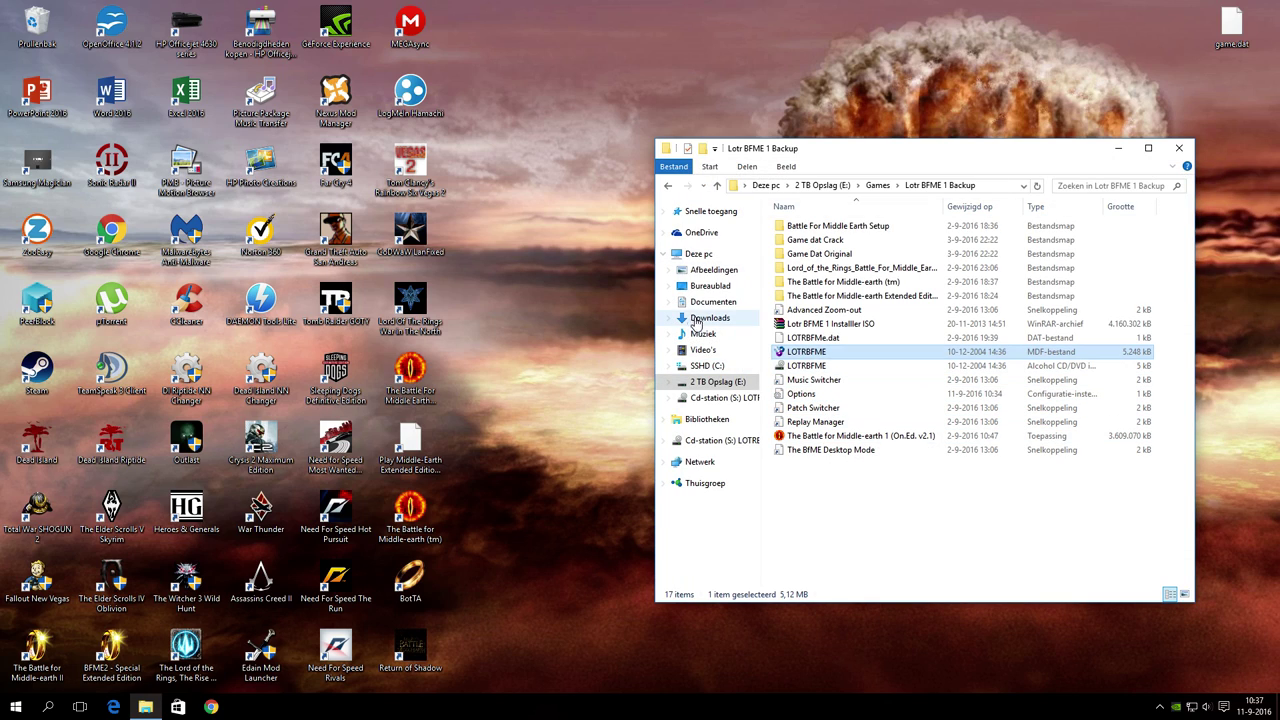
Open the game's installation folder, Program Files (x86)\EA GAMES\The Battle for Middle-earth (tm), on drive C:
left_click(710, 365)
double_click(830, 295)
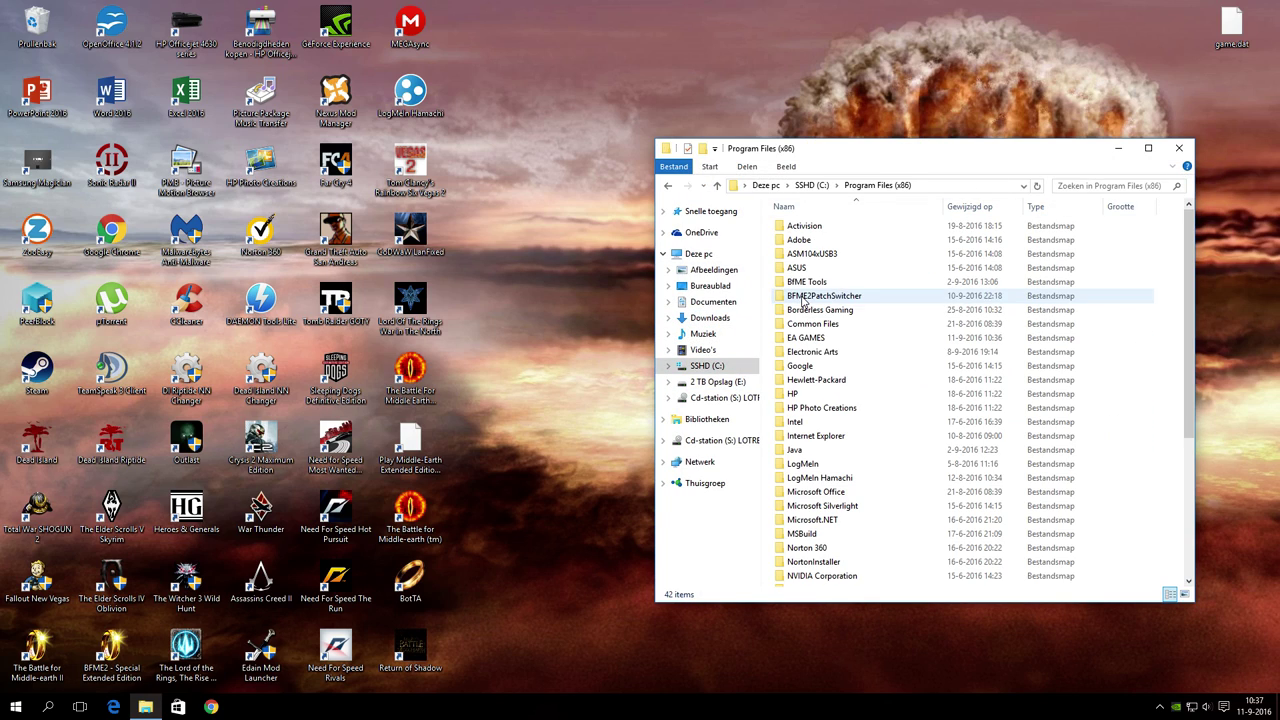
double_click(805, 337)
double_click(830, 225)
left_click_drag(937, 150, 996, 143)
Open a second Explorer window beside the first and browse to Games\Lotr BFME 1 Backup on drive E:
right_click(145, 706)
left_click(118, 648)
left_click_drag(980, 160, 386, 168)
left_click(200, 398)
double_click(285, 284)
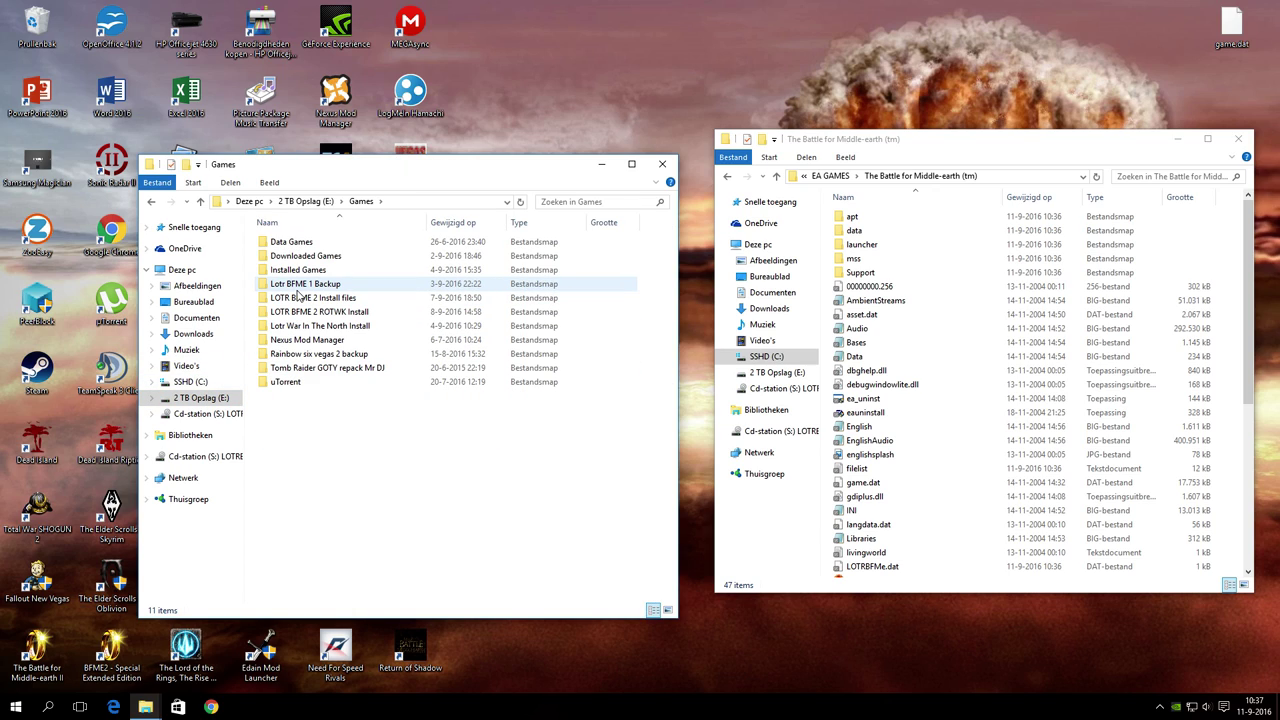
double_click(296, 284)
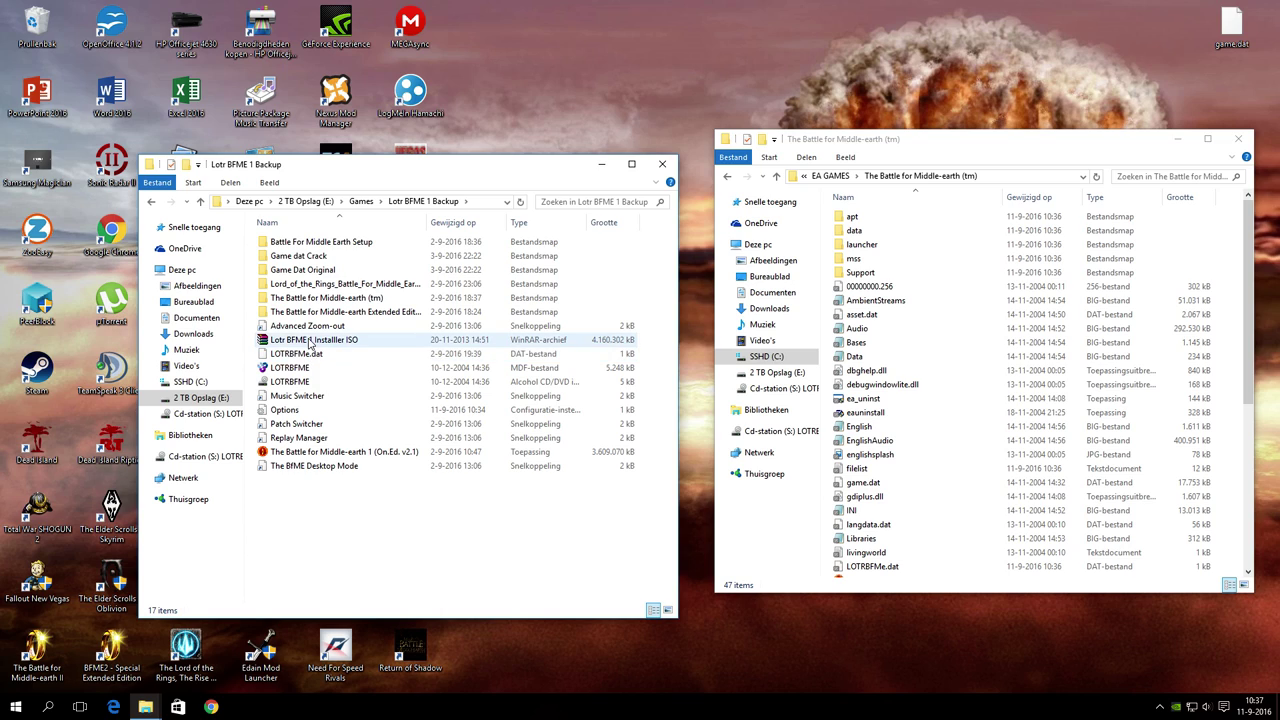
Delete LOTRBFMe.dat from the game's installation folder
scroll(920, 487, "down", 2)
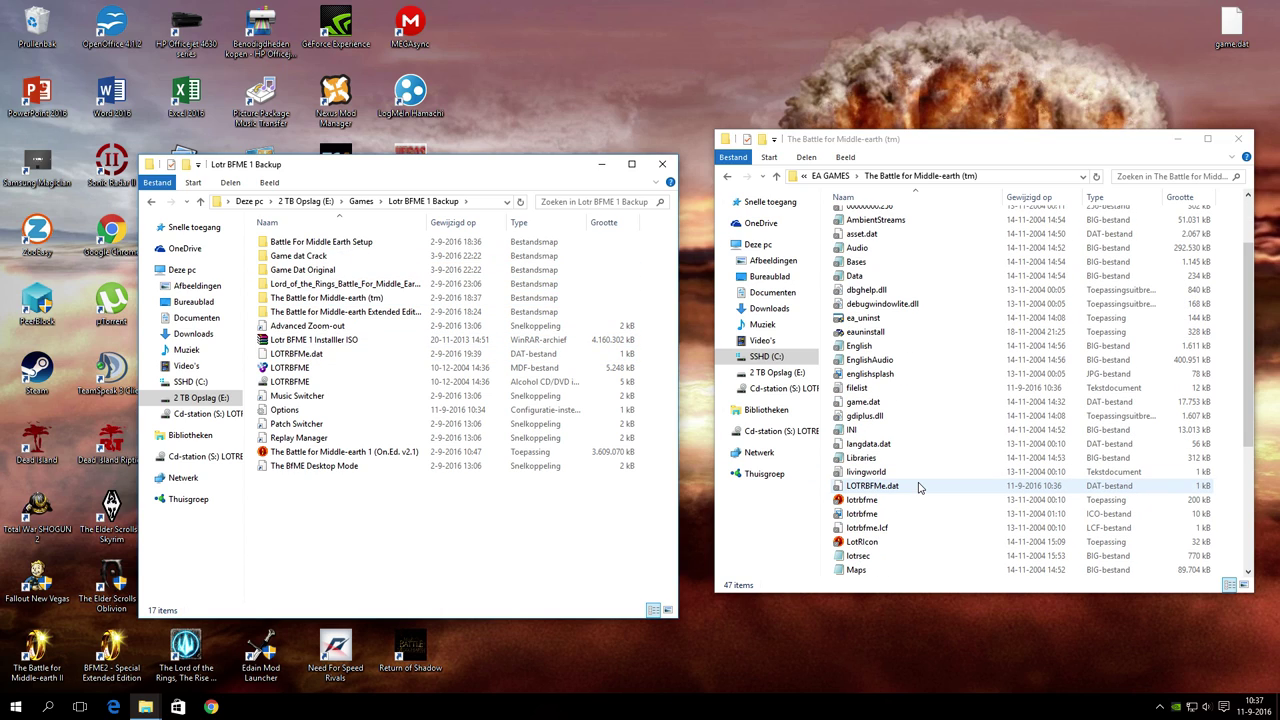
right_click(920, 487)
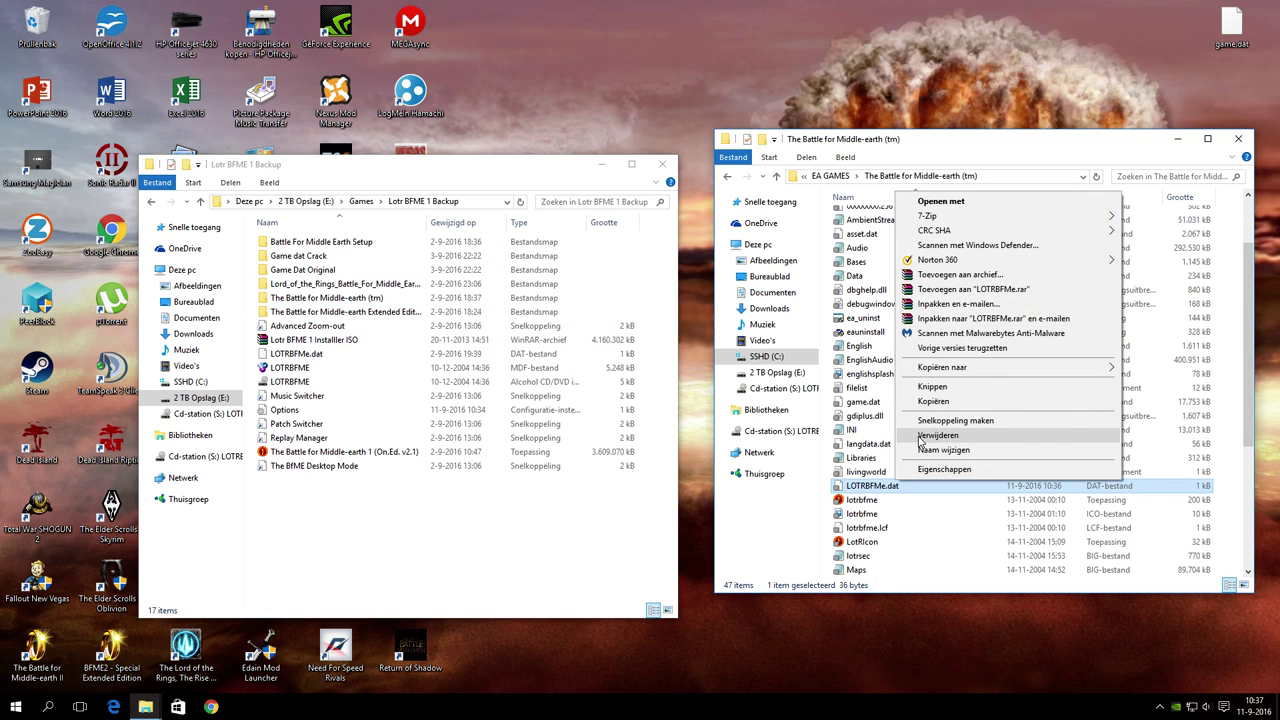
left_click(920, 442)
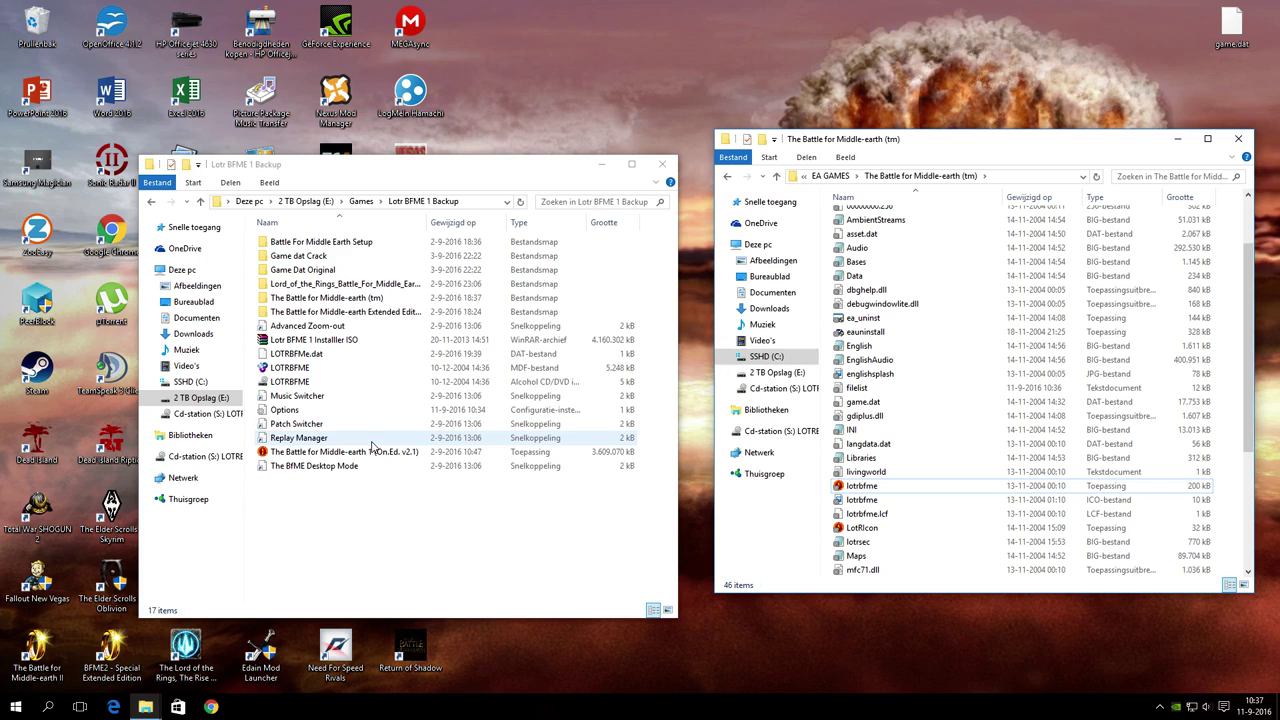
Browse the second Explorer window to Mega Sync\Lotr Bfme 1 Install Smal things on drive E:
left_click(200, 397)
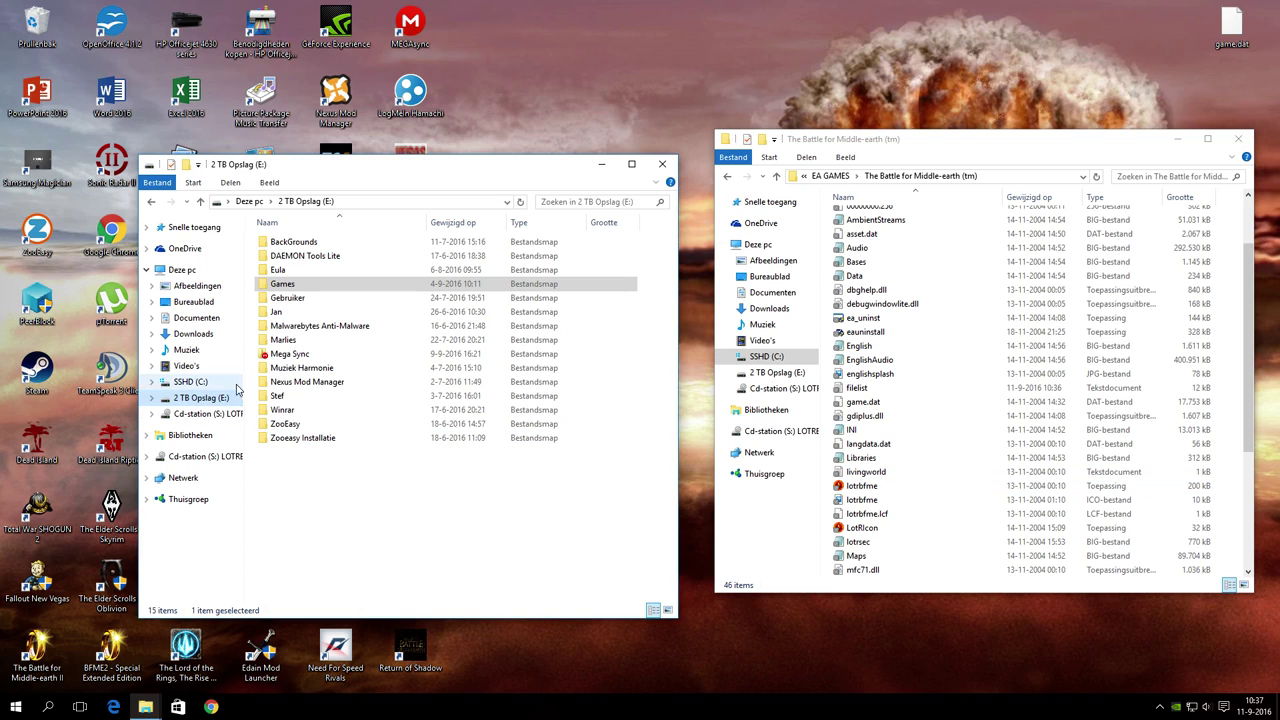
double_click(291, 353)
double_click(315, 311)
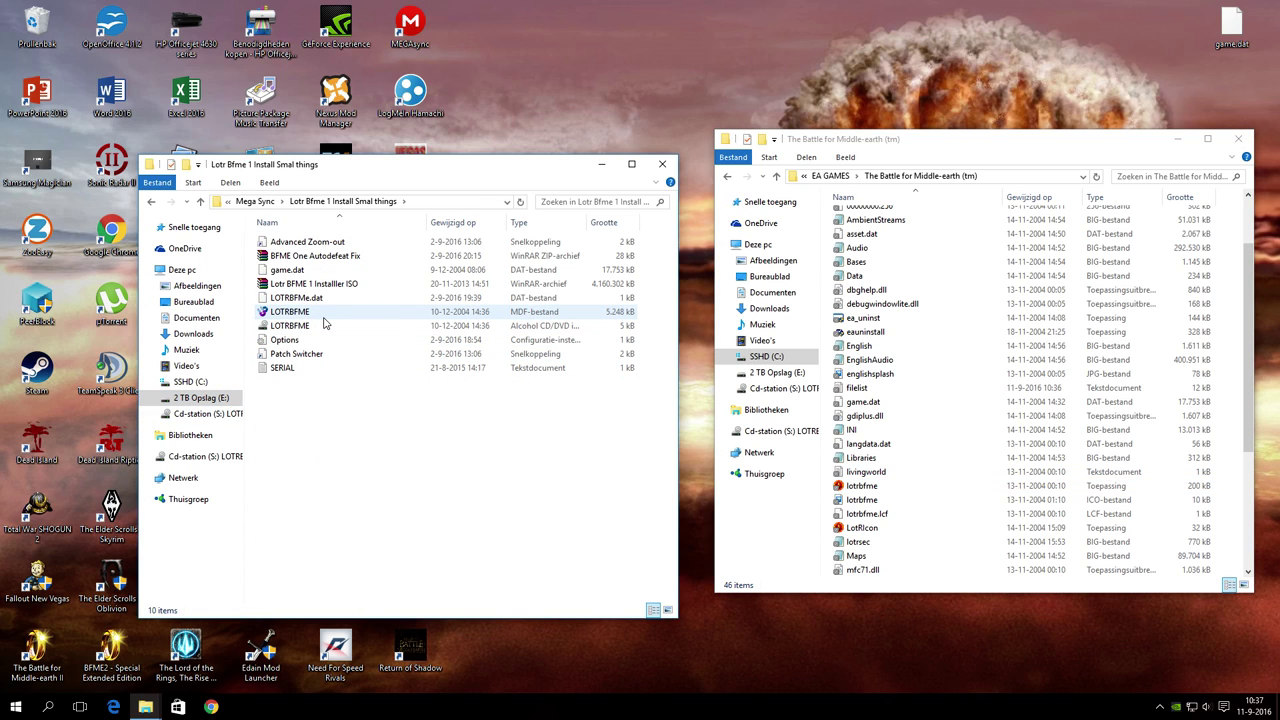
Extract lotrbfme_inst.exe from the BFME One Autodefeat Fix archive into the game's installation folder
left_click(324, 257)
double_click(324, 257)
left_click(72, 166)
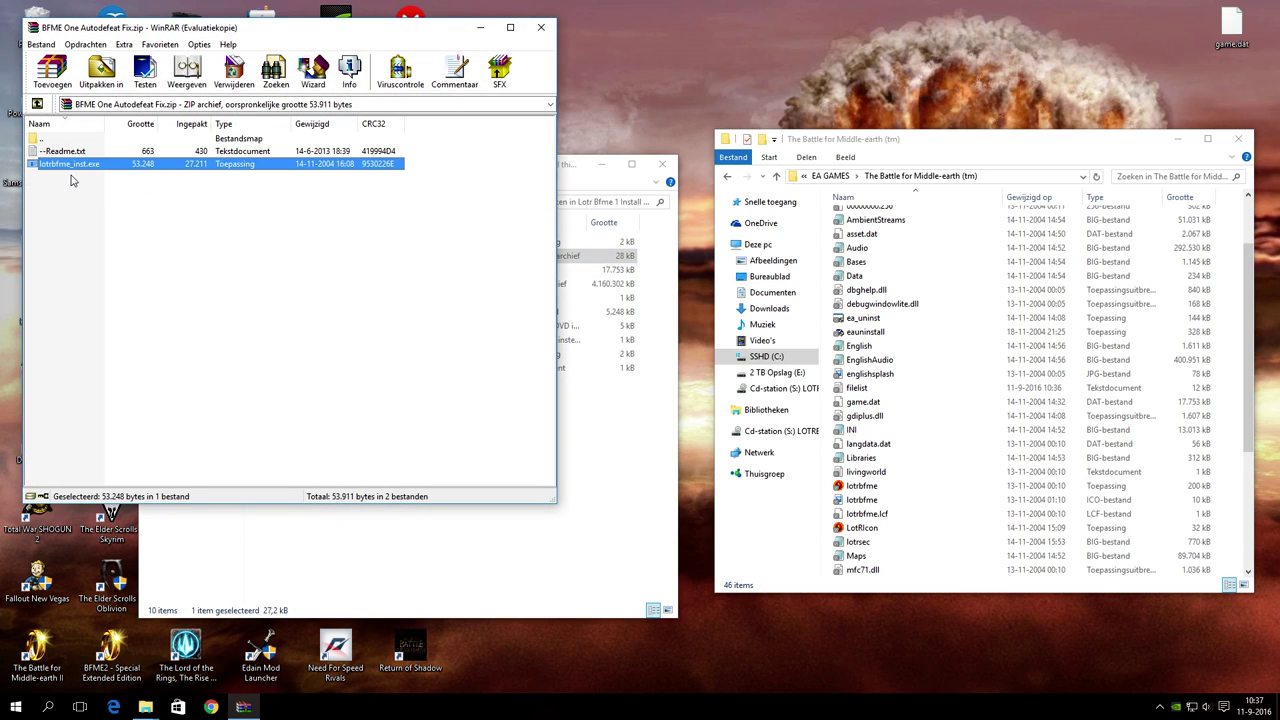
left_click_drag(435, 289, 829, 390)
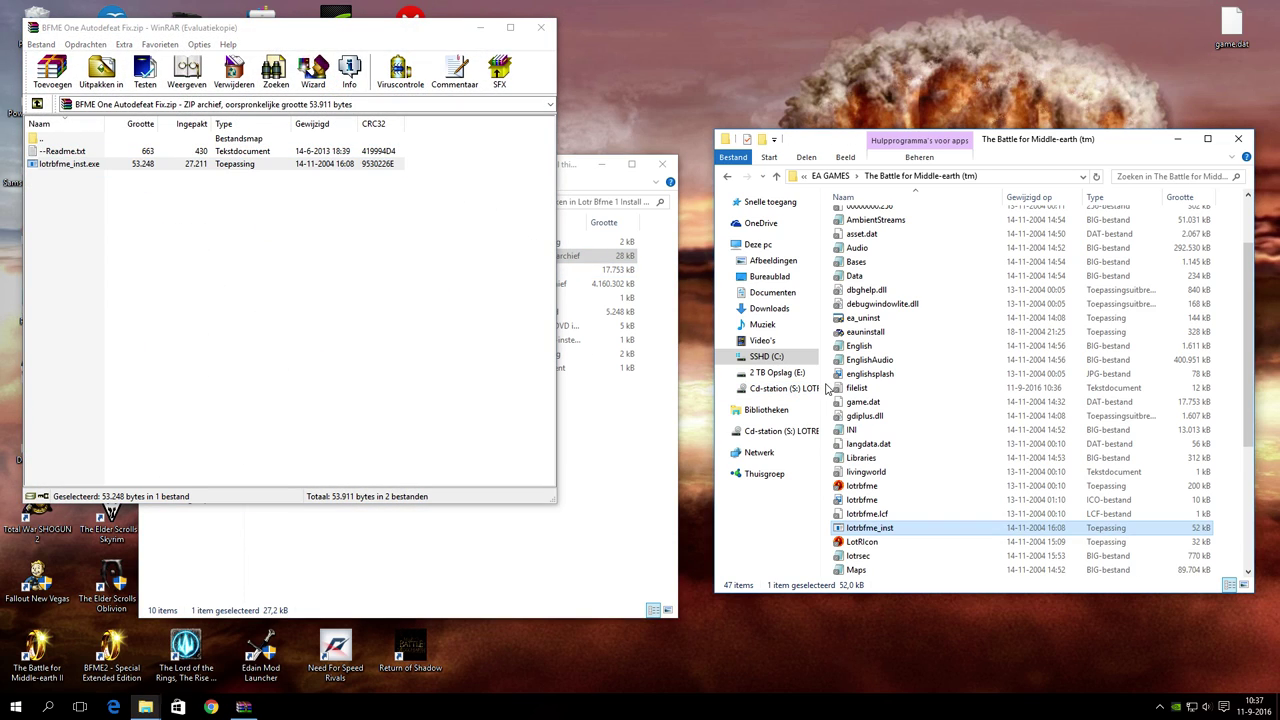
Run lotrbfme_inst from the game's installation folder as administrator and close the BFME One Autodefeat Fix archive
right_click(893, 530)
left_click(940, 193)
left_click(697, 380)
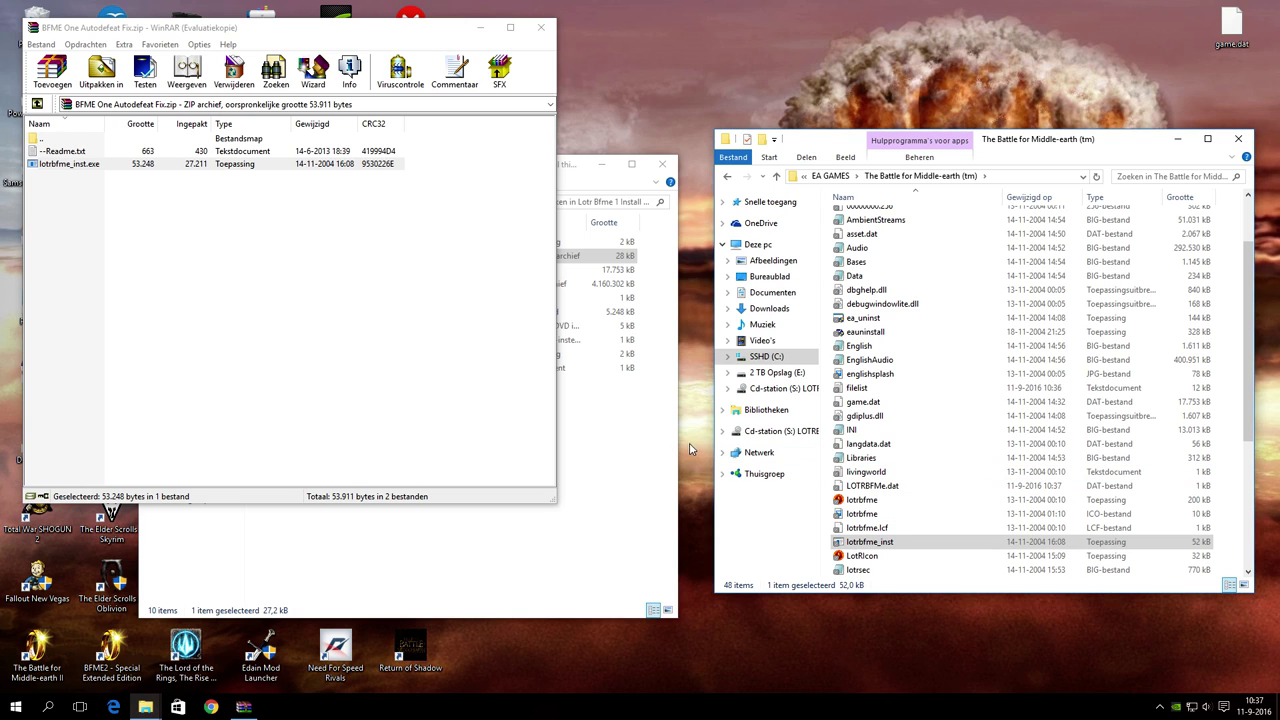
left_click(540, 27)
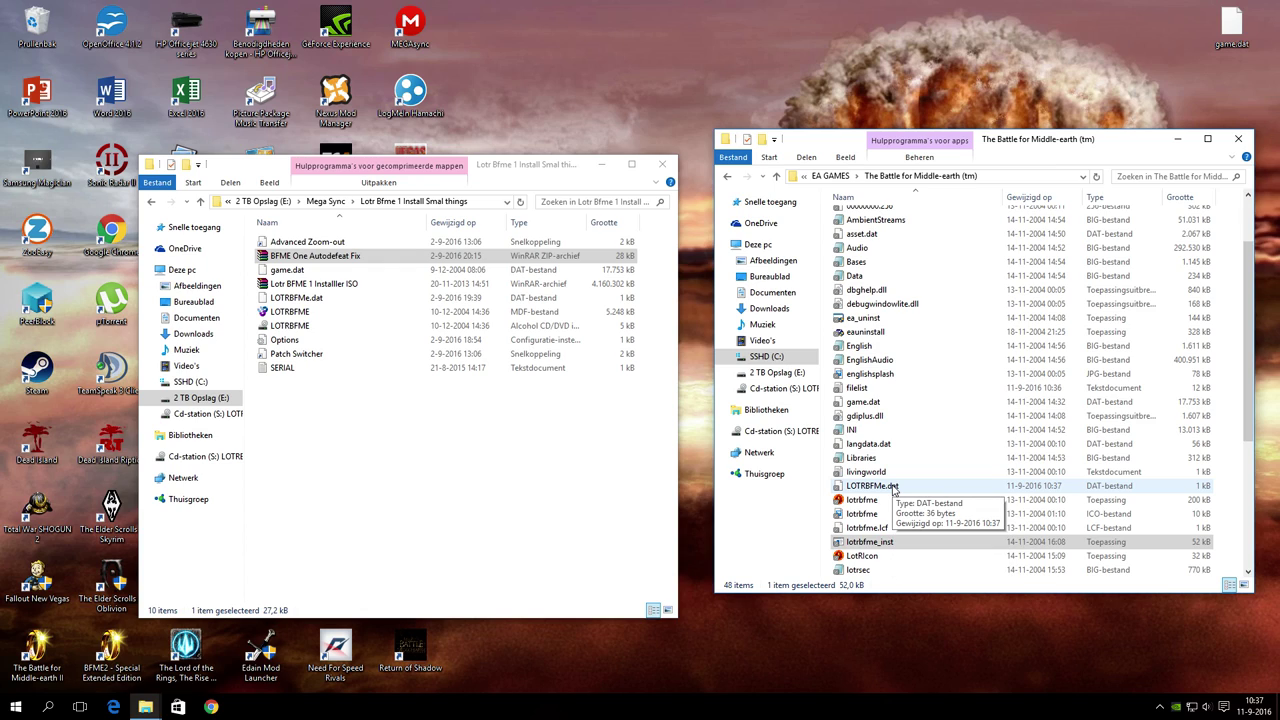
left_click(449, 440)
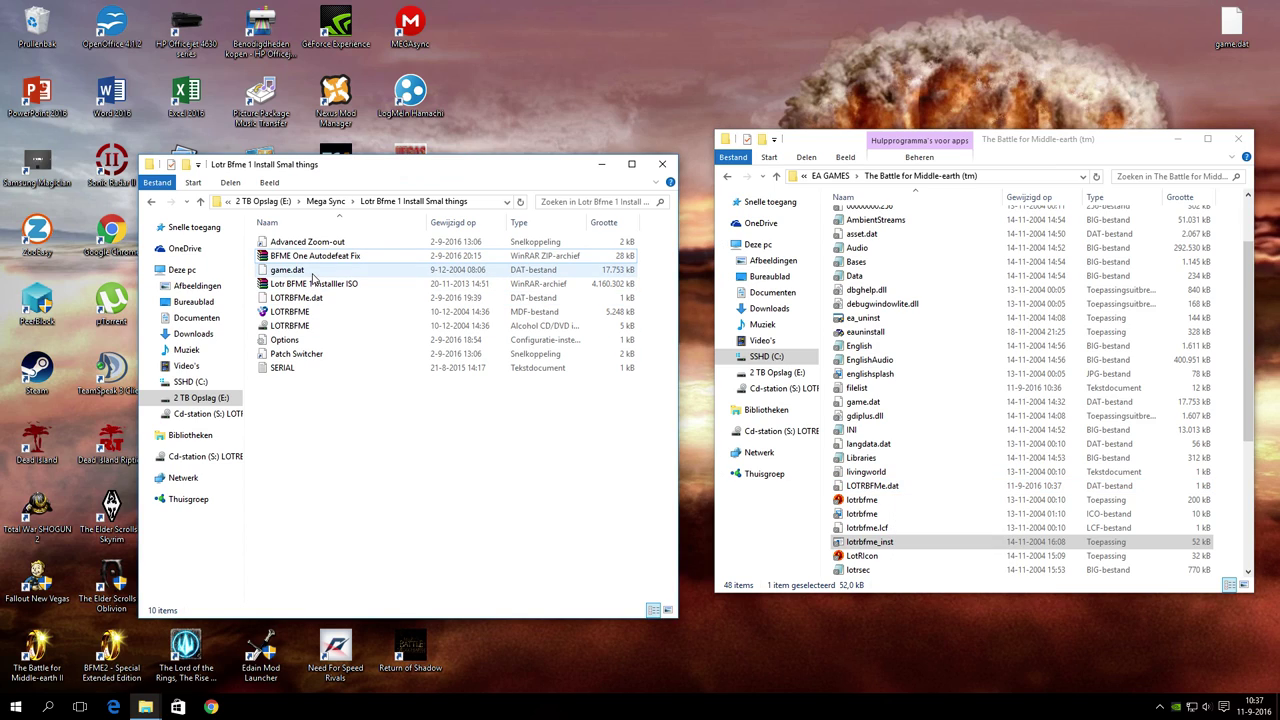
Close the installation folder window, search for %appdata%, and open My Battle for Middle-earth Files beside the Install Smal things folder
left_click(316, 345)
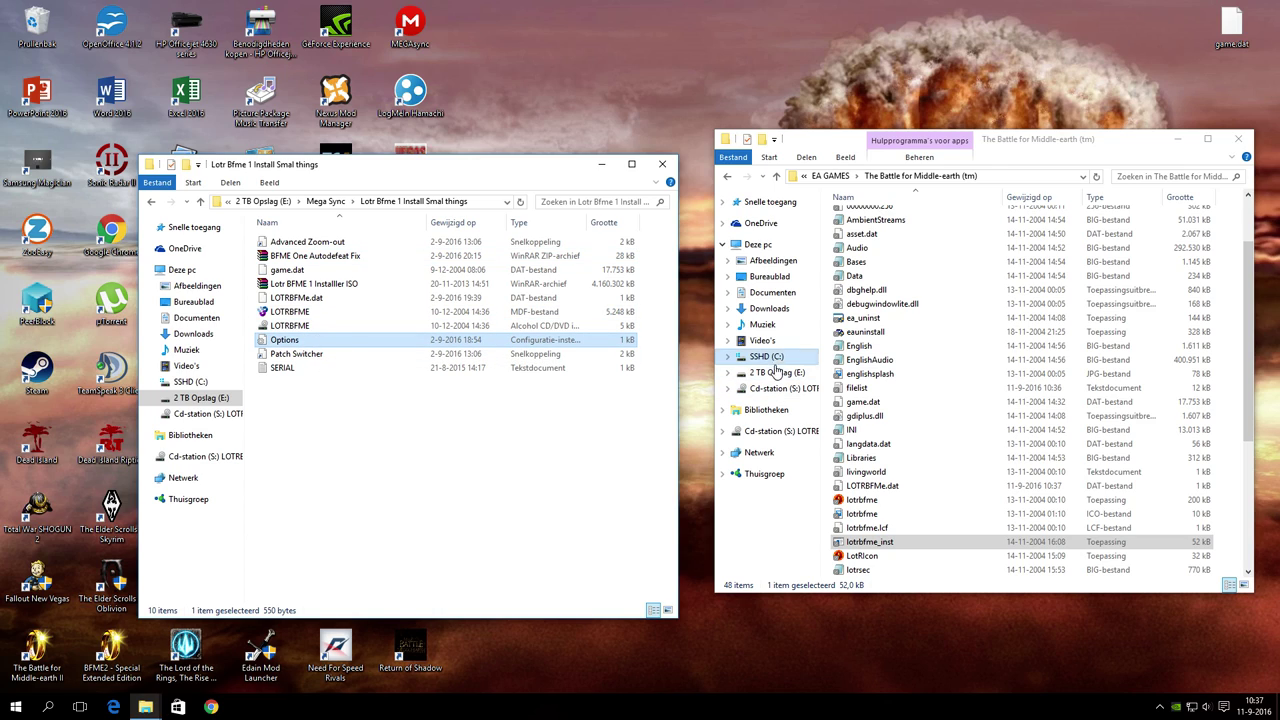
left_click(776, 371)
left_click(1238, 139)
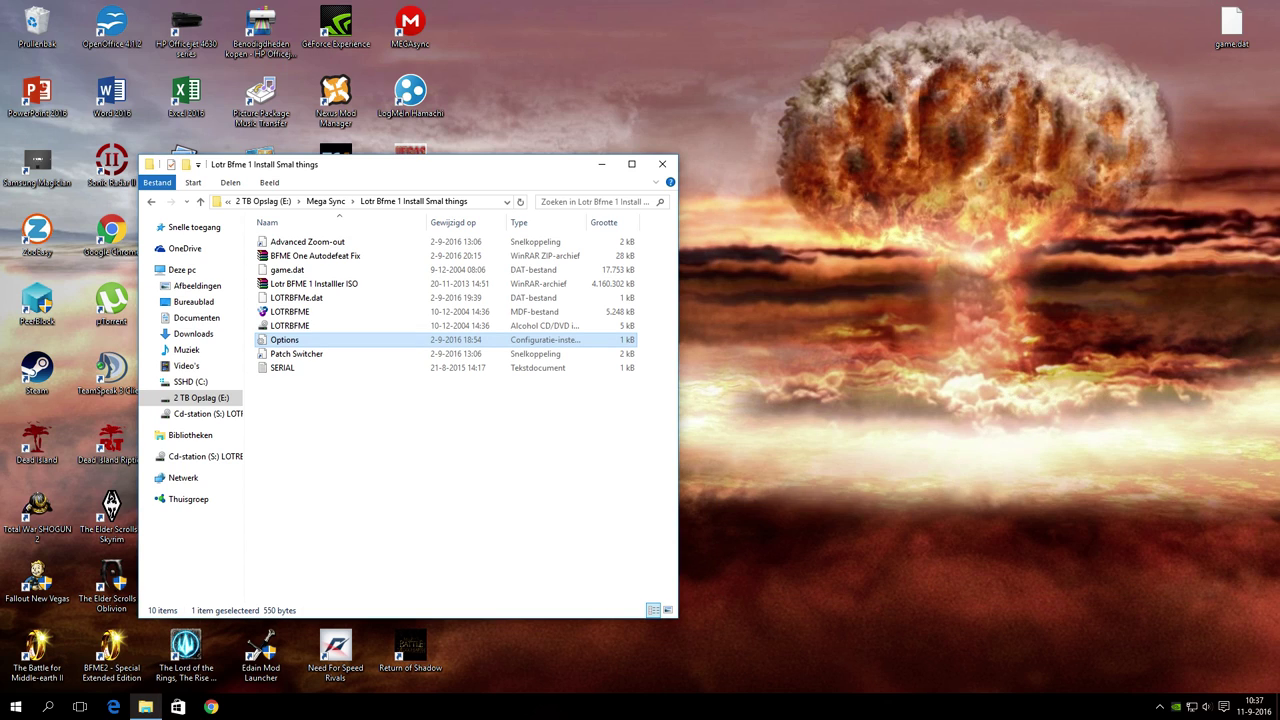
left_click(47, 708)
type("%a")
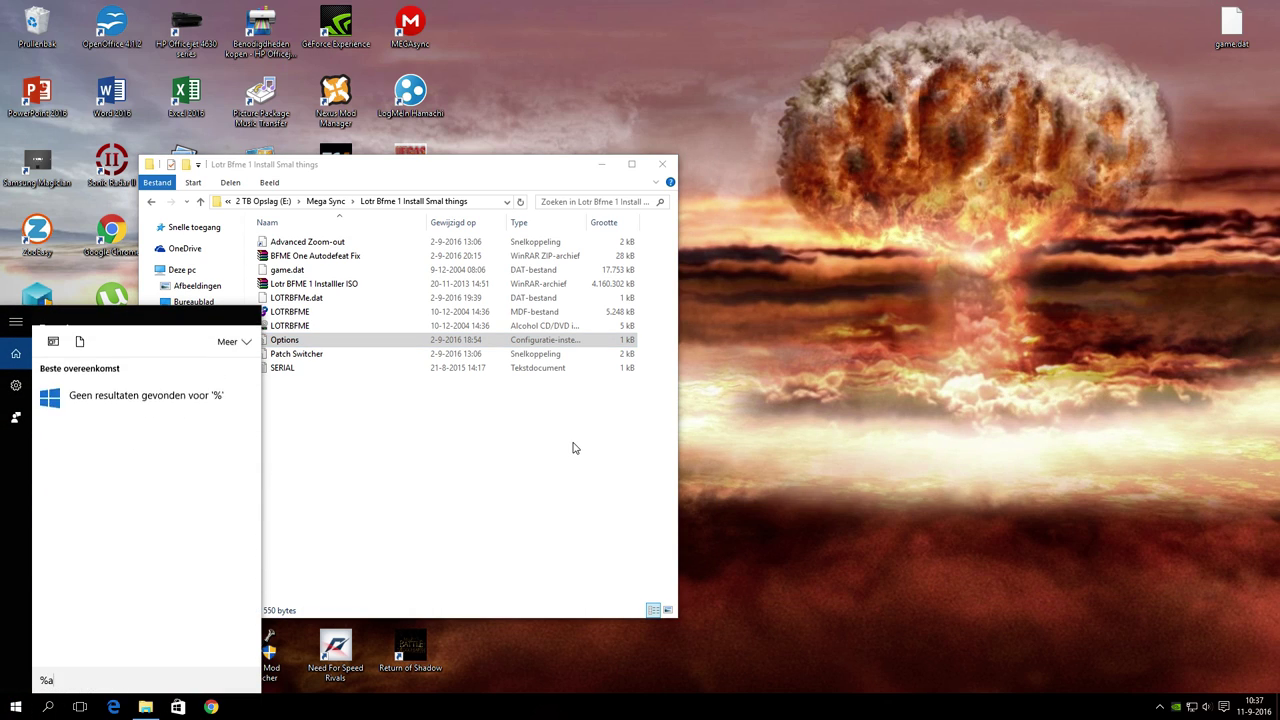
type("ppdata")
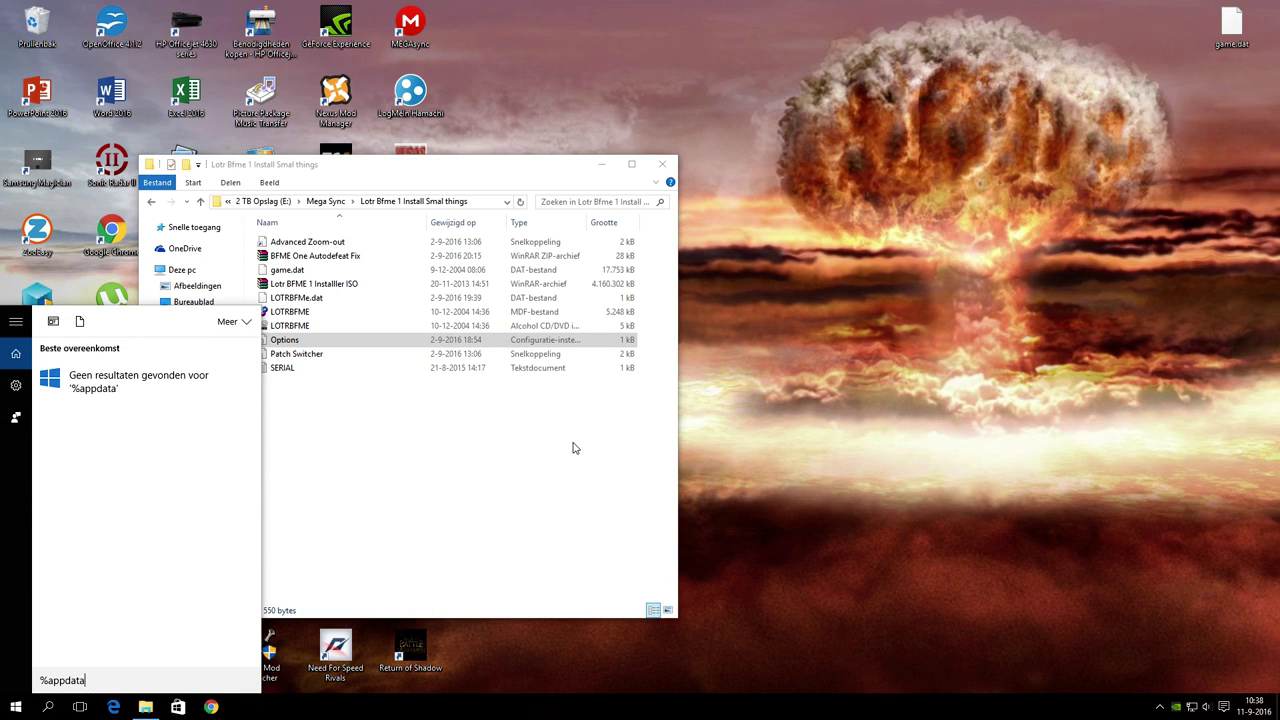
type("%")
key("Return")
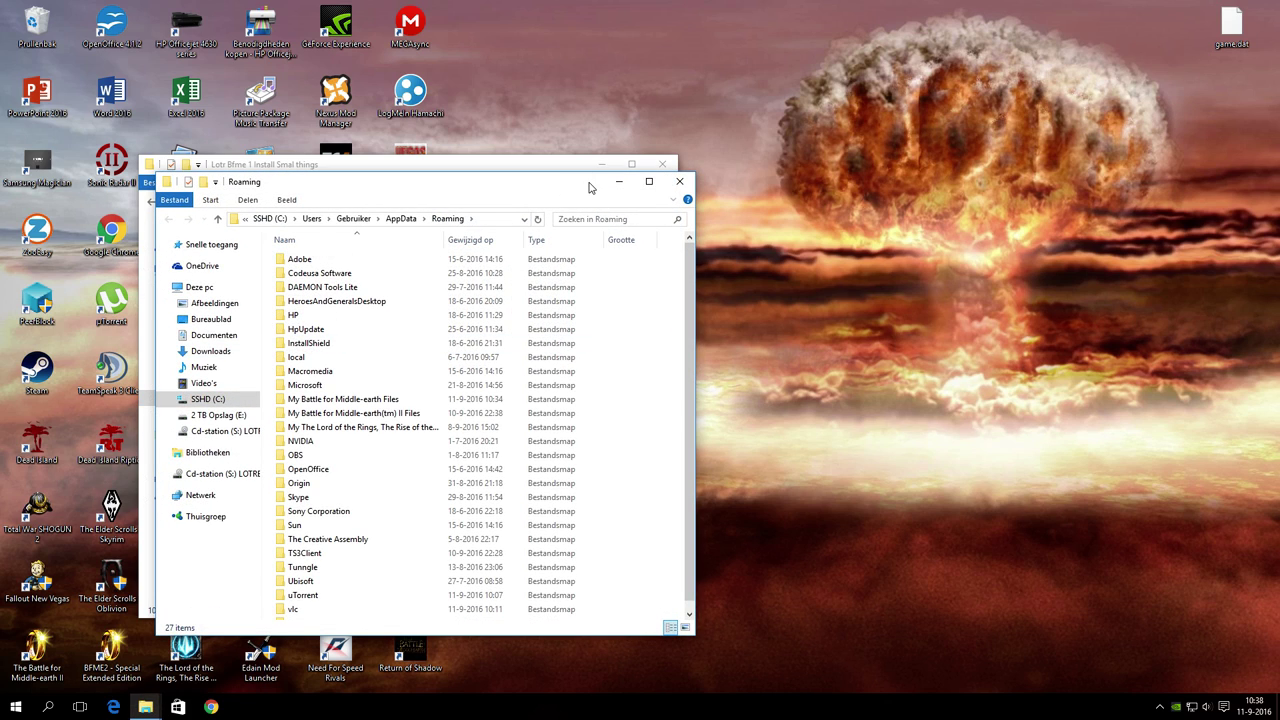
left_click_drag(590, 187, 1133, 170)
double_click(928, 381)
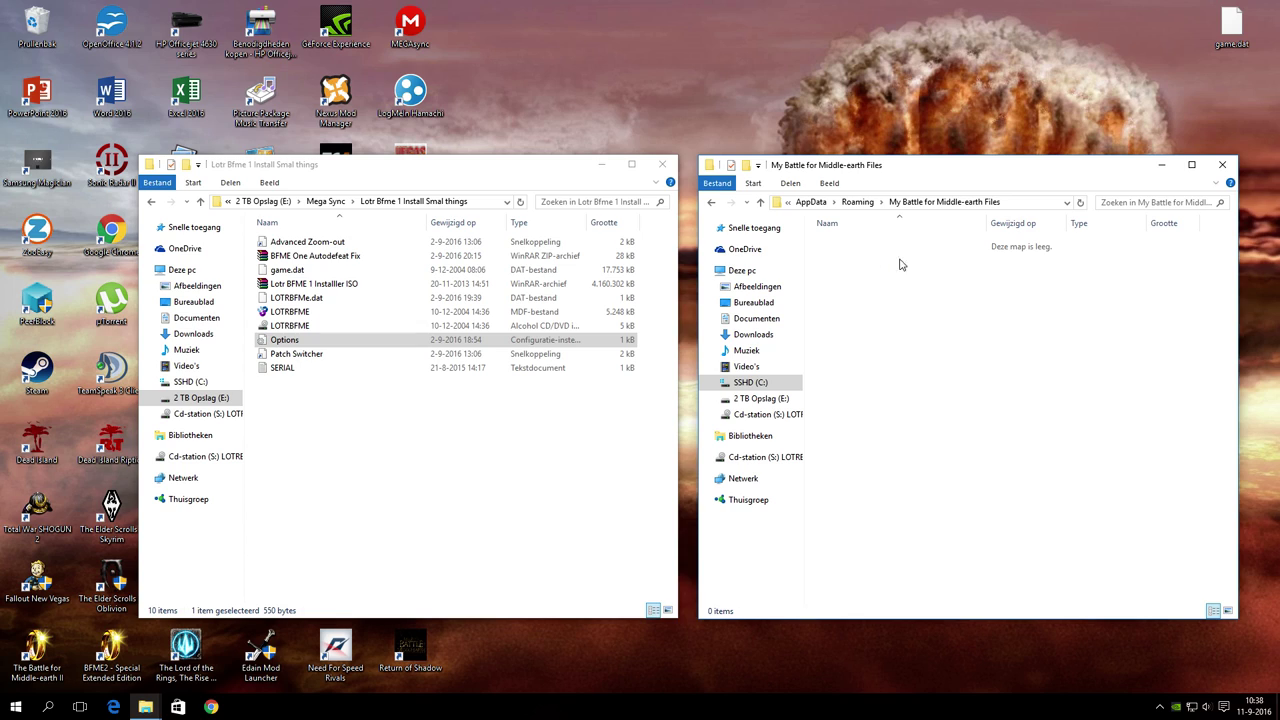
Copy the Options file from Lotr Bfme 1 Install Smal things into My Battle for Middle-earth Files and view its contents
left_click(708, 202)
left_click_drag(284, 340, 865, 390)
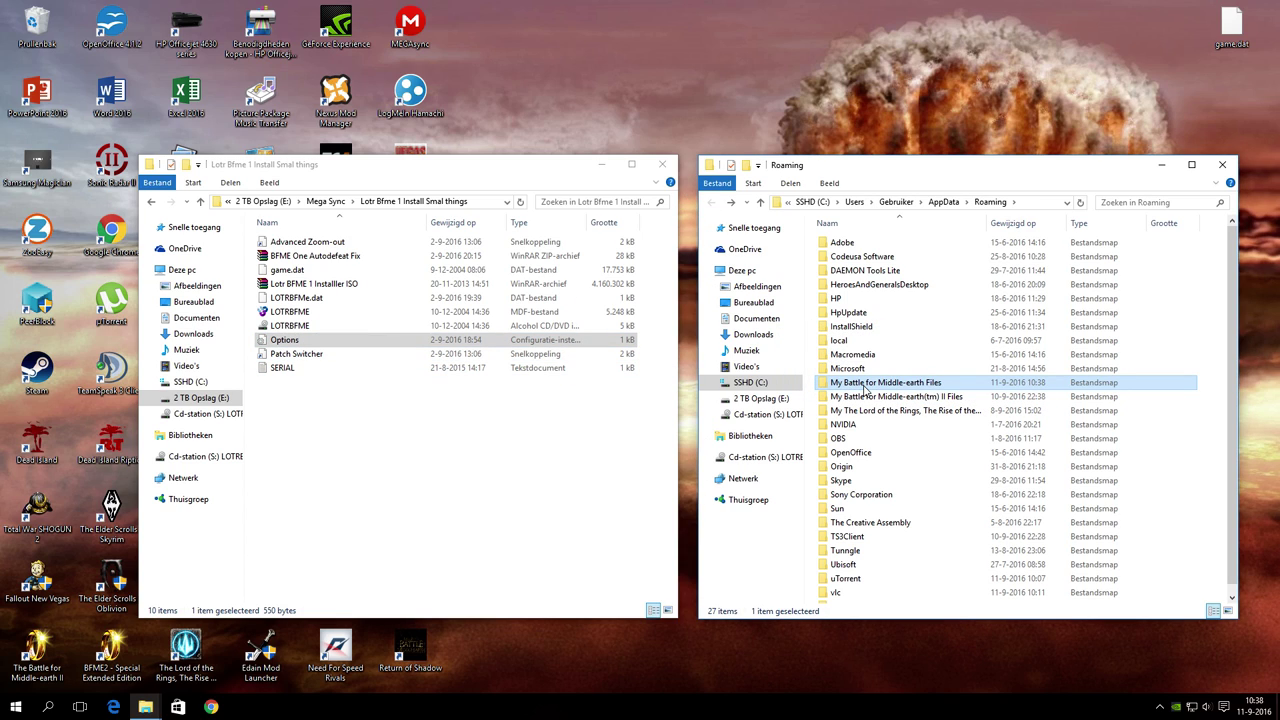
double_click(873, 388)
double_click(844, 242)
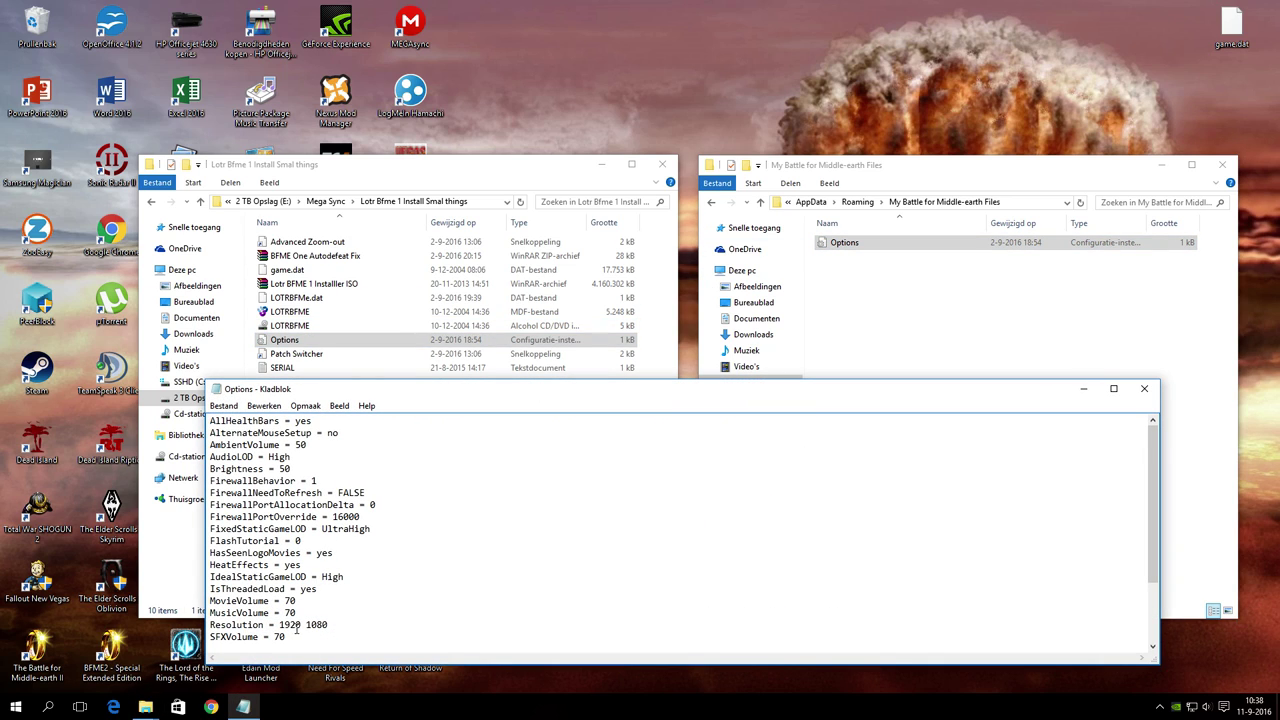
left_click(1144, 388)
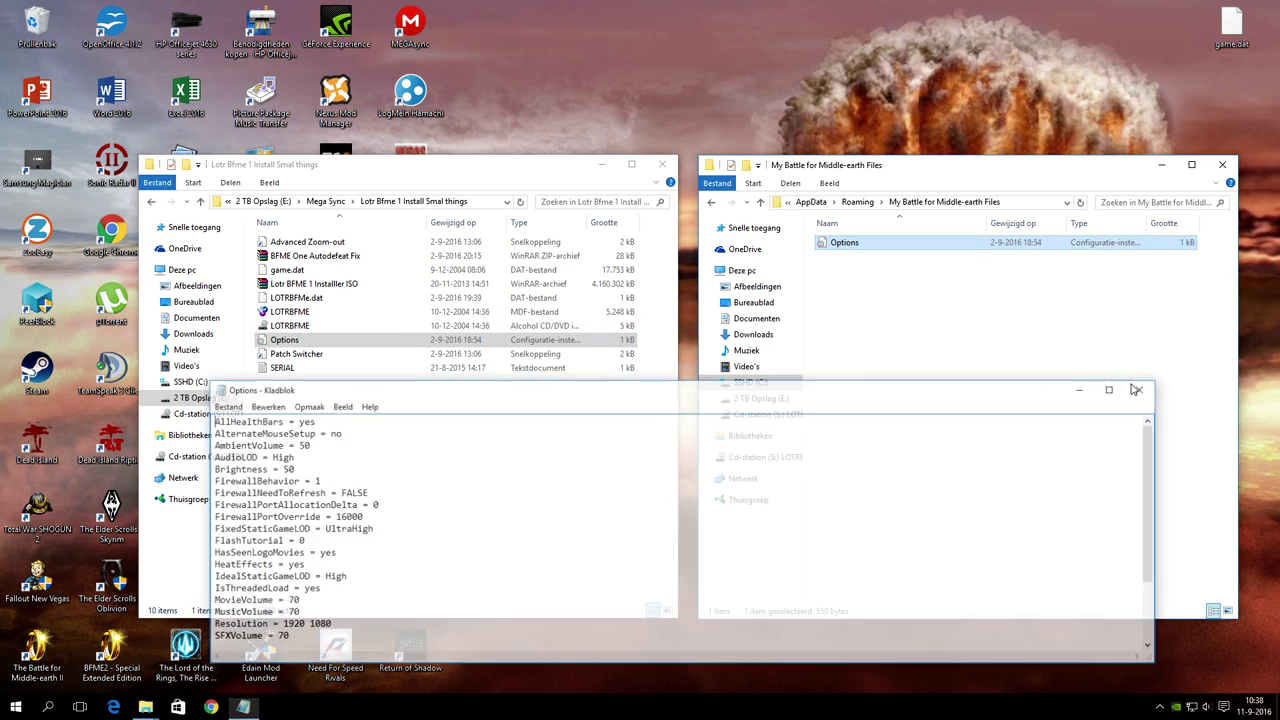
Replace the Options file in My Battle for Middle-earth Files with the one from Games\Lotr BFME 1 Backup on drive E:
right_click(854, 243)
left_click(886, 552)
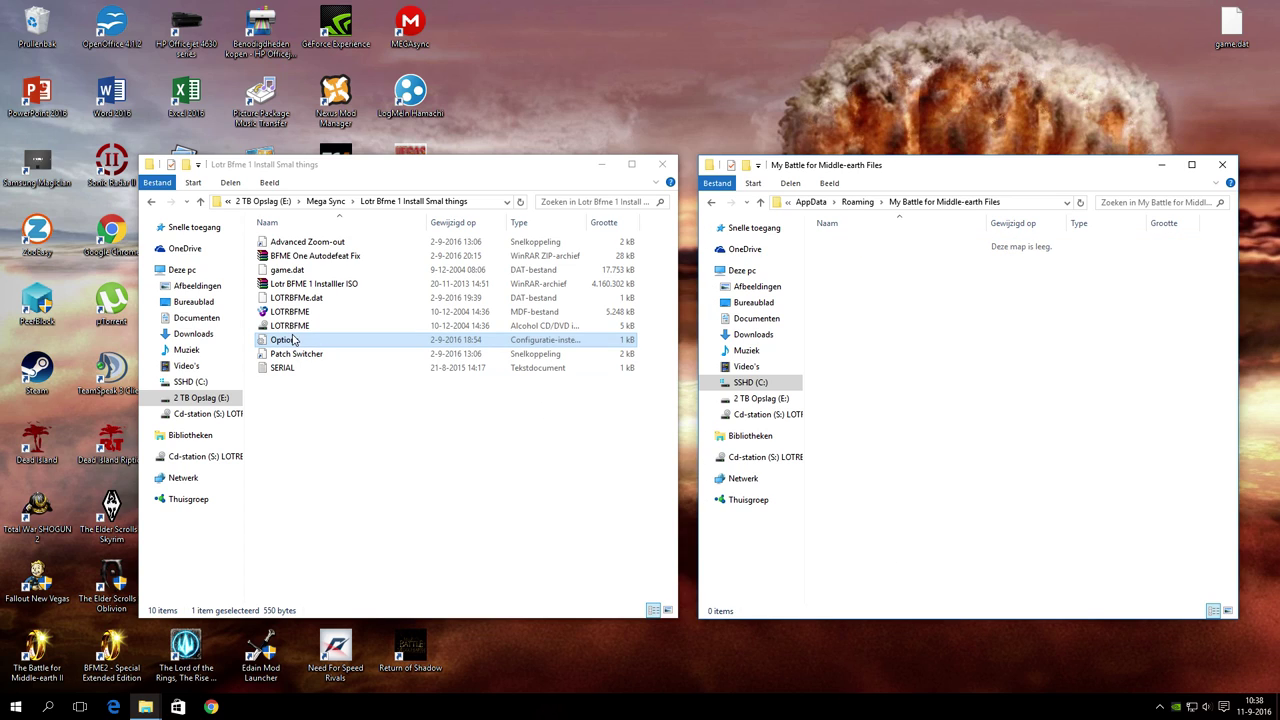
left_click(154, 203)
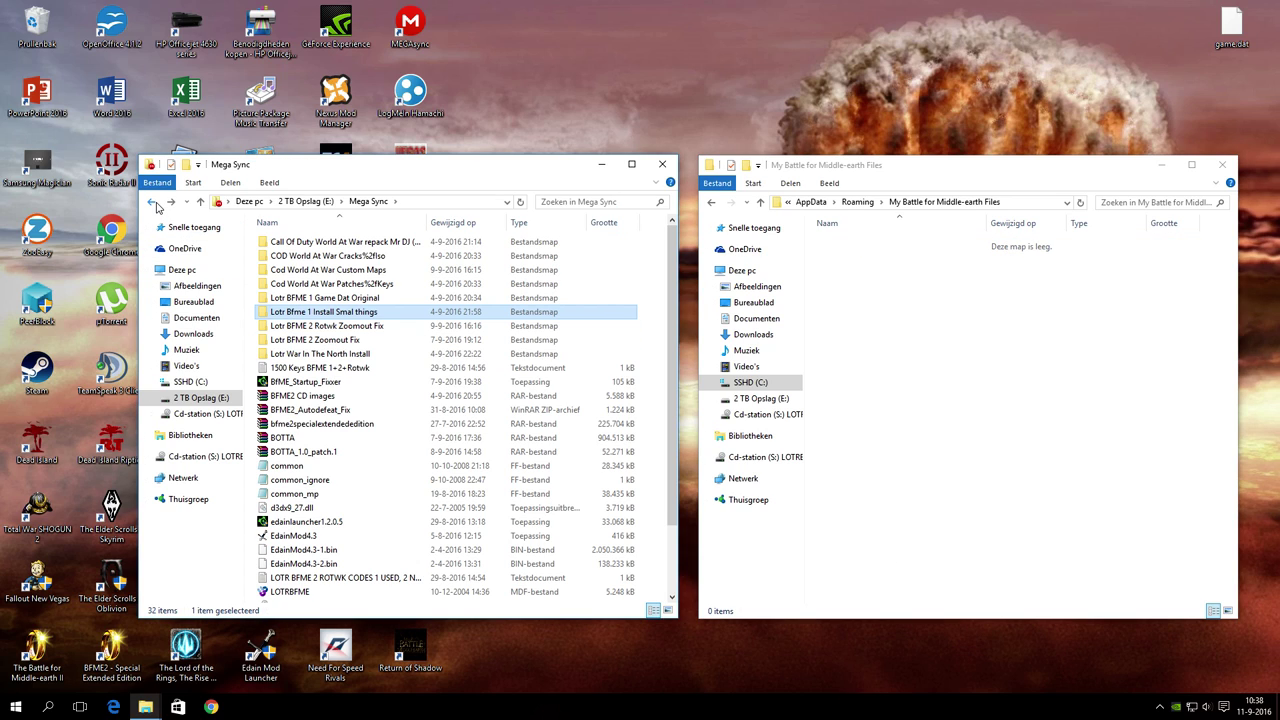
left_click(201, 397)
double_click(283, 283)
double_click(300, 283)
left_click_drag(290, 412, 925, 352)
Make sure the resolution in the copied Options file is 1920 1080 and close the file
right_click(874, 251)
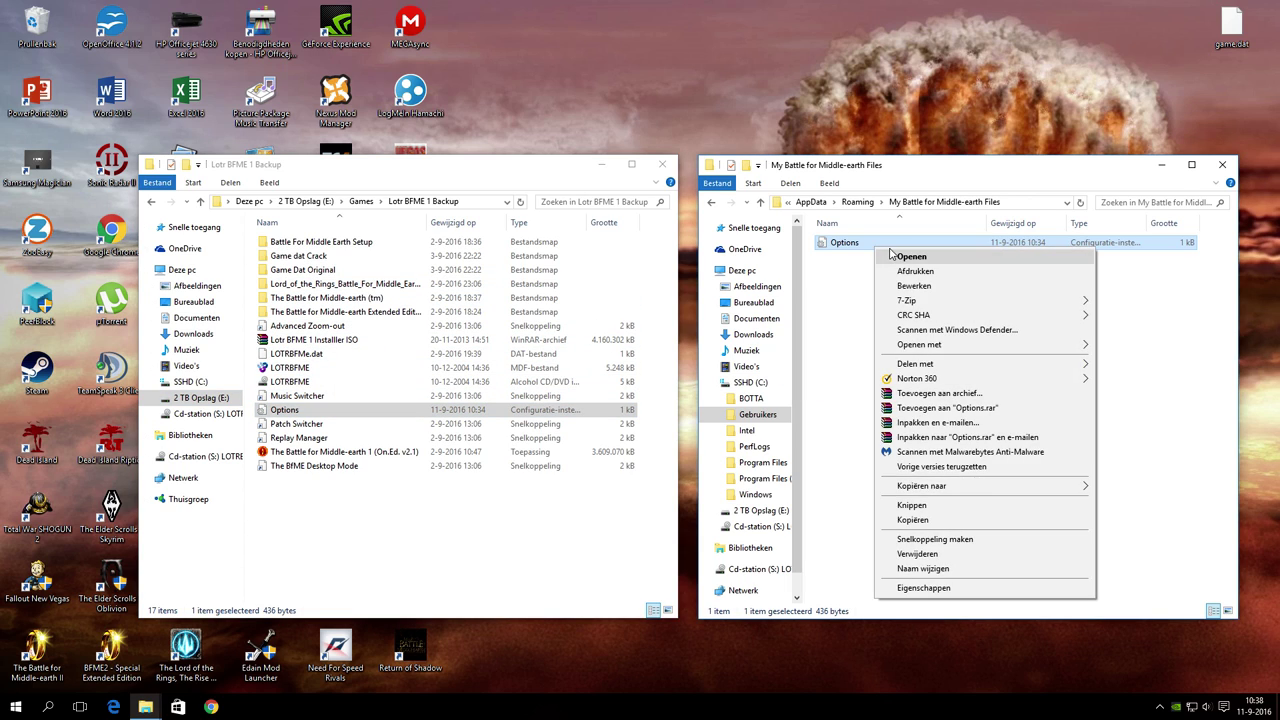
left_click(905, 258)
left_click_drag(280, 577, 328, 577)
type("1920 1080")
key("ctrl+s")
left_click(1144, 388)
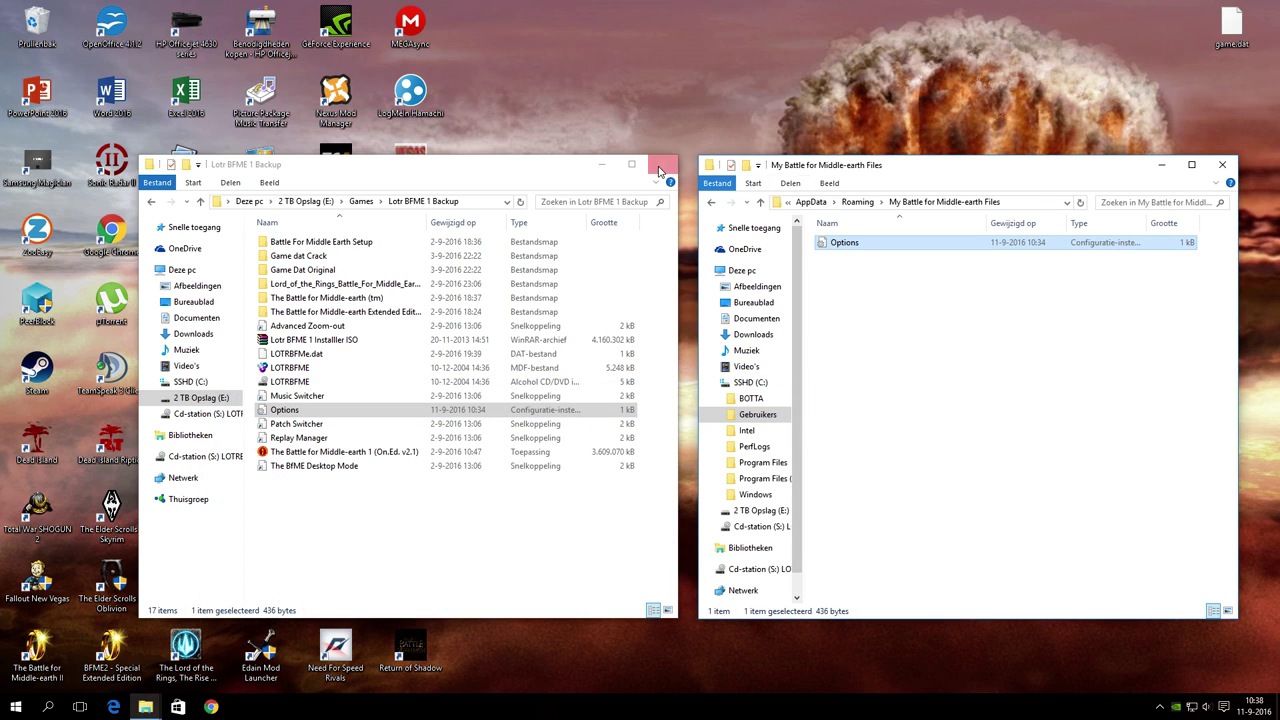
Close both Explorer windows and launch The Battle for Middle-earth (tm) from the desktop
left_click(662, 164)
left_click(1222, 164)
double_click(410, 515)
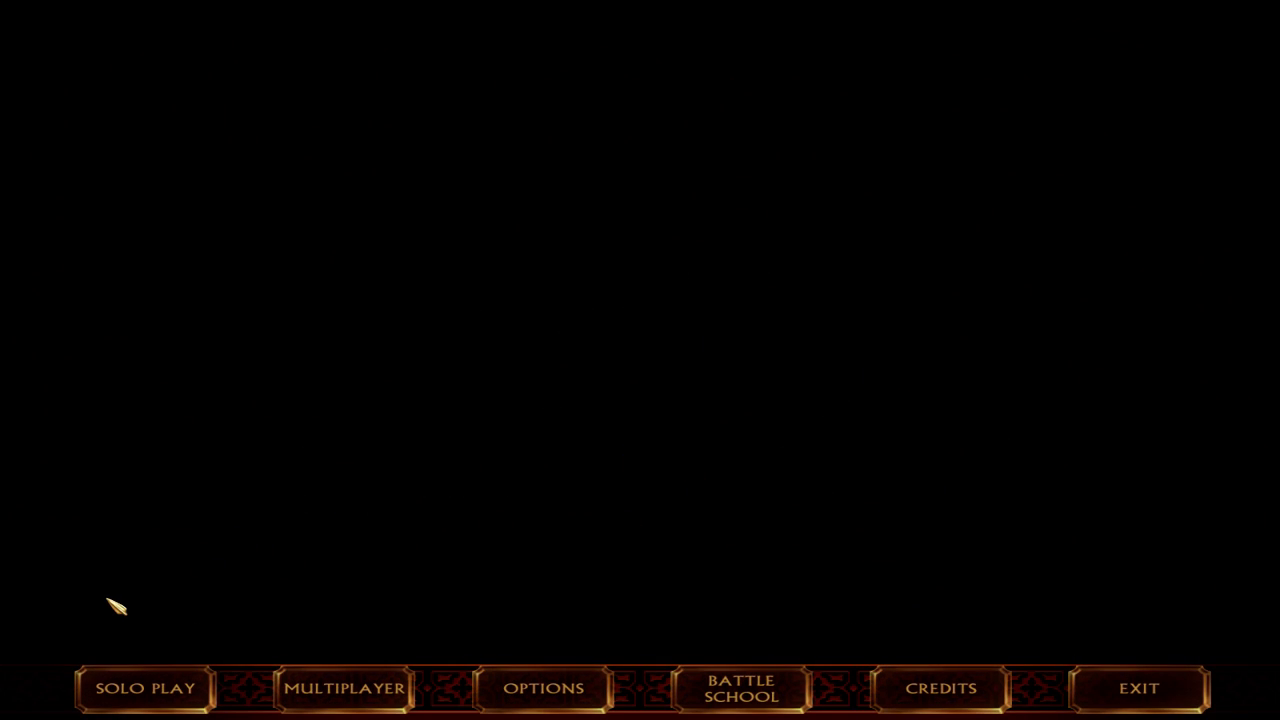
Open the solo skirmish setup and create a profile with the player's nickname
left_click(205, 697)
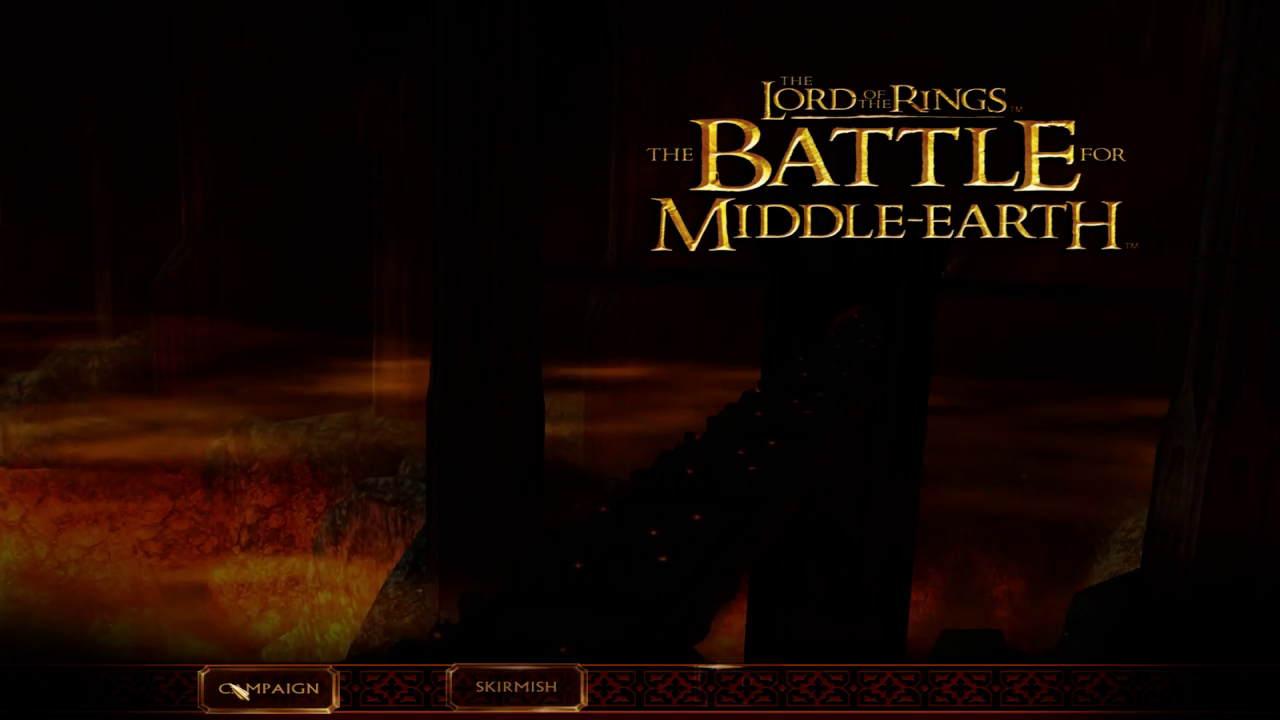
left_click(508, 692)
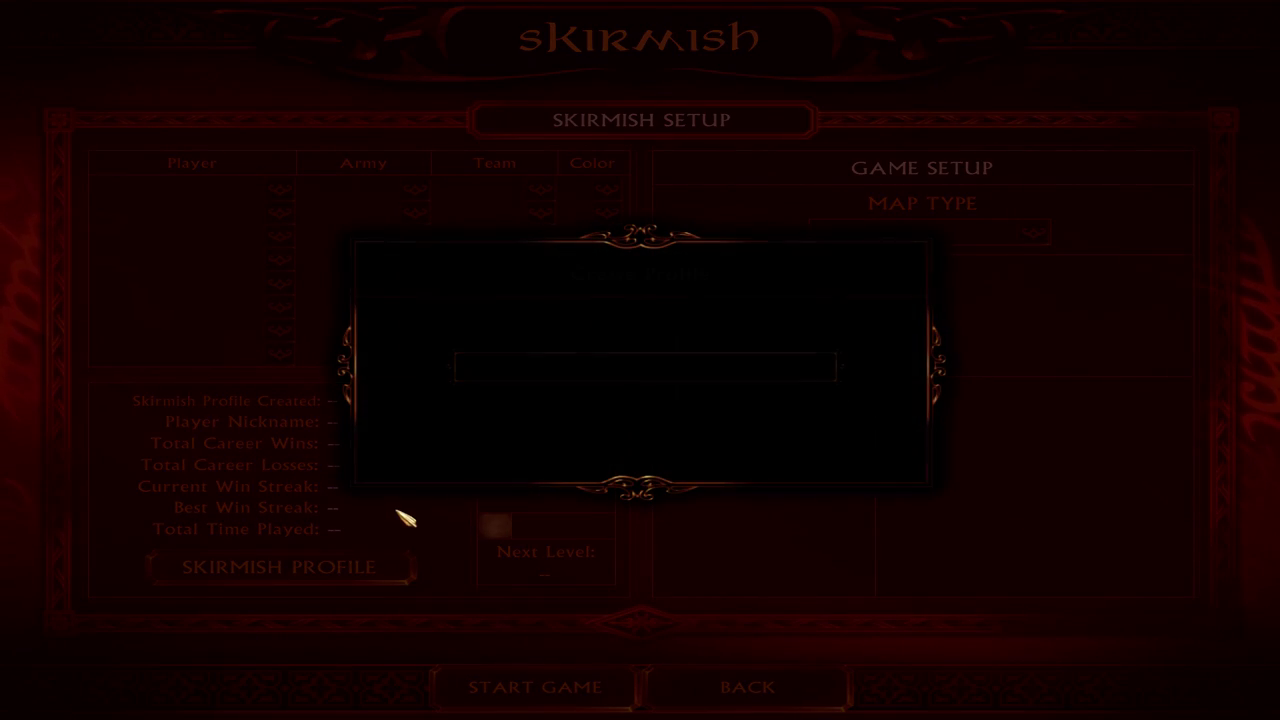
type("IRe")
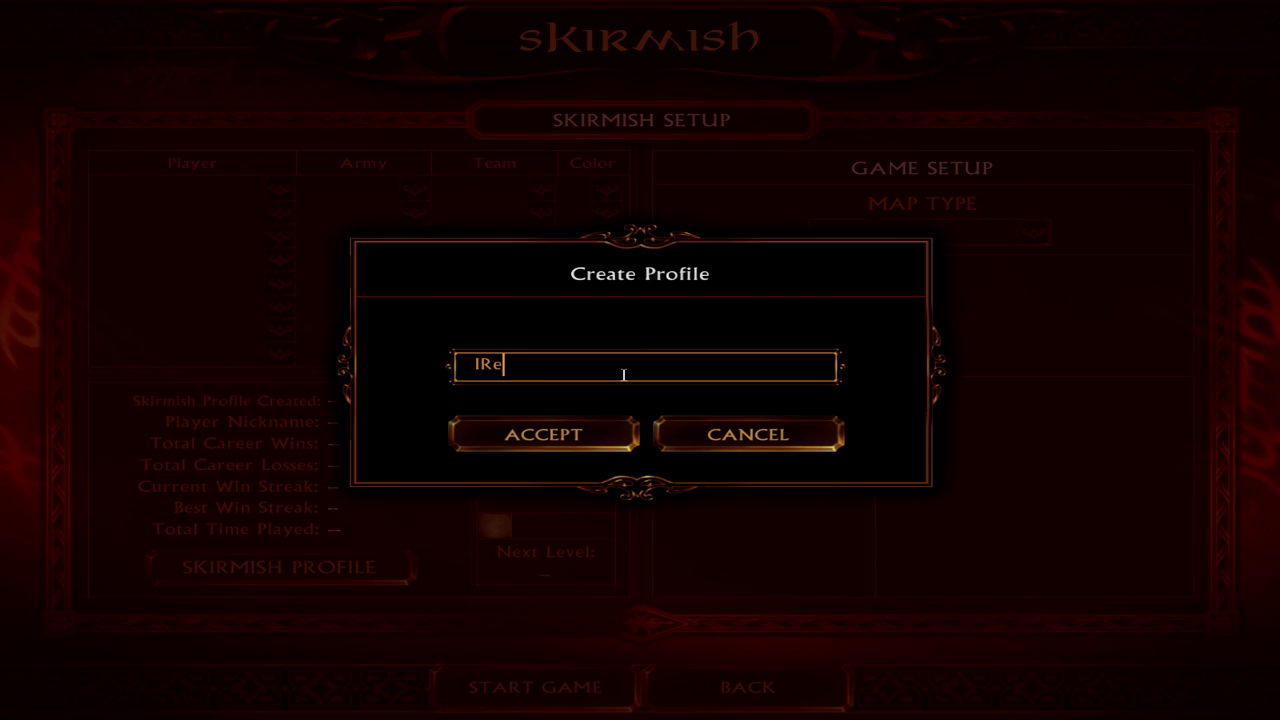
type("kScrubs")
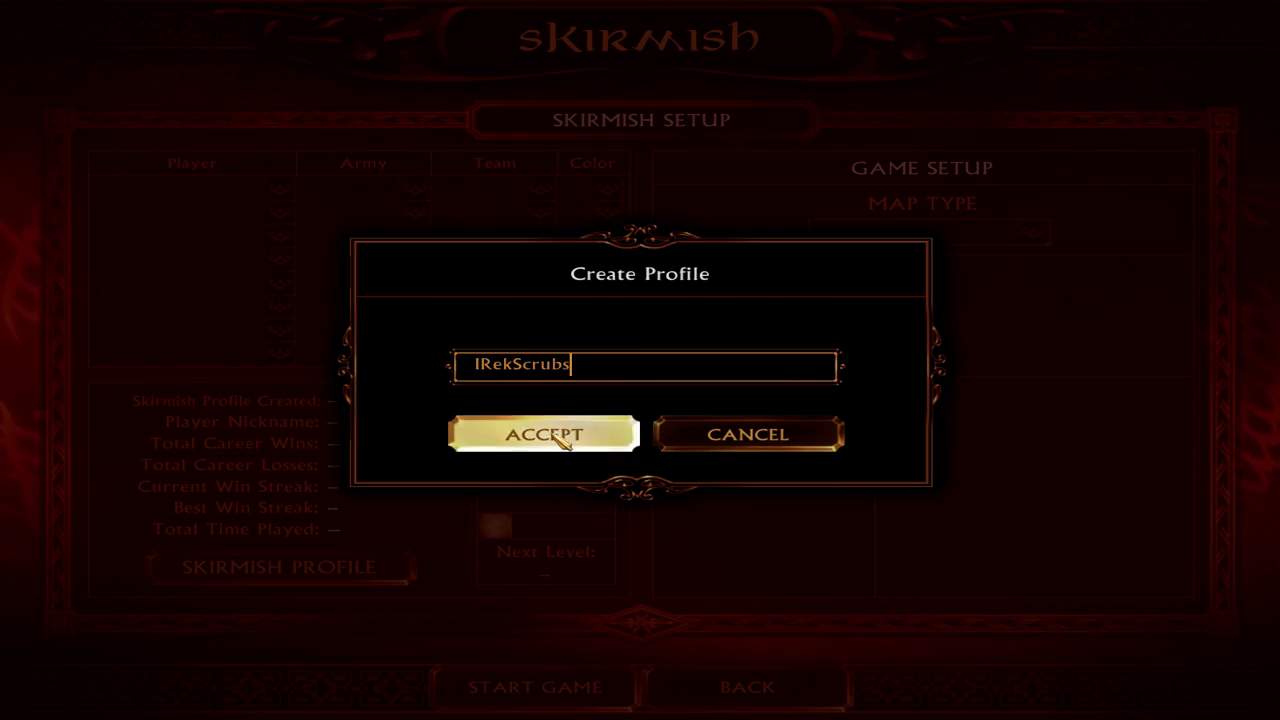
left_click(552, 434)
Leave the skirmish setup, return to the game's main menu and exit the game
left_click(220, 213)
left_click(200, 254)
left_click(690, 684)
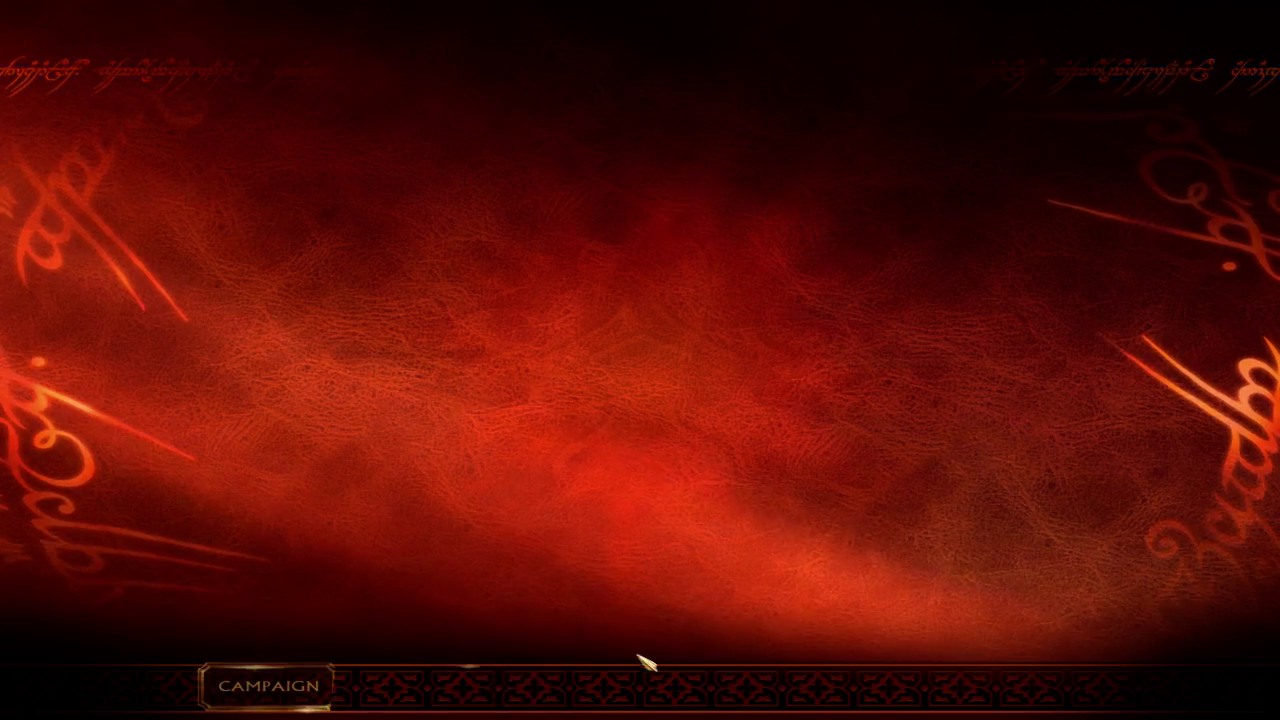
left_click(1013, 686)
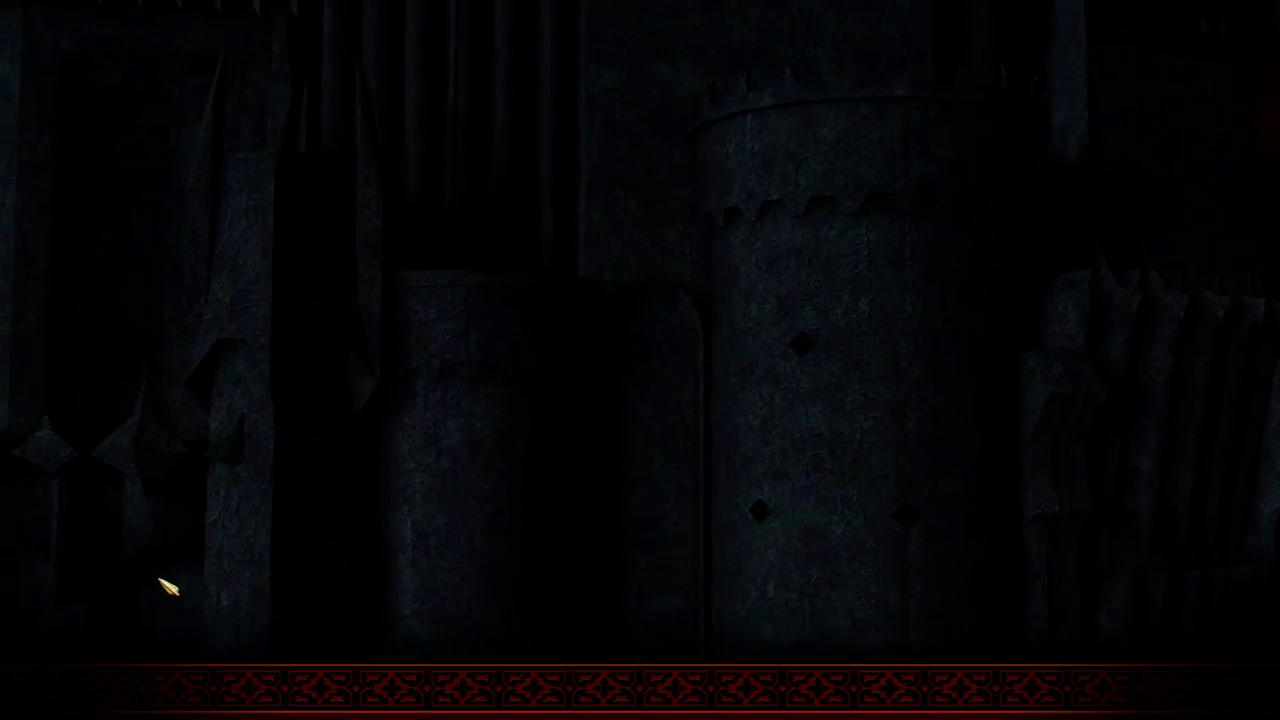
left_click(1195, 700)
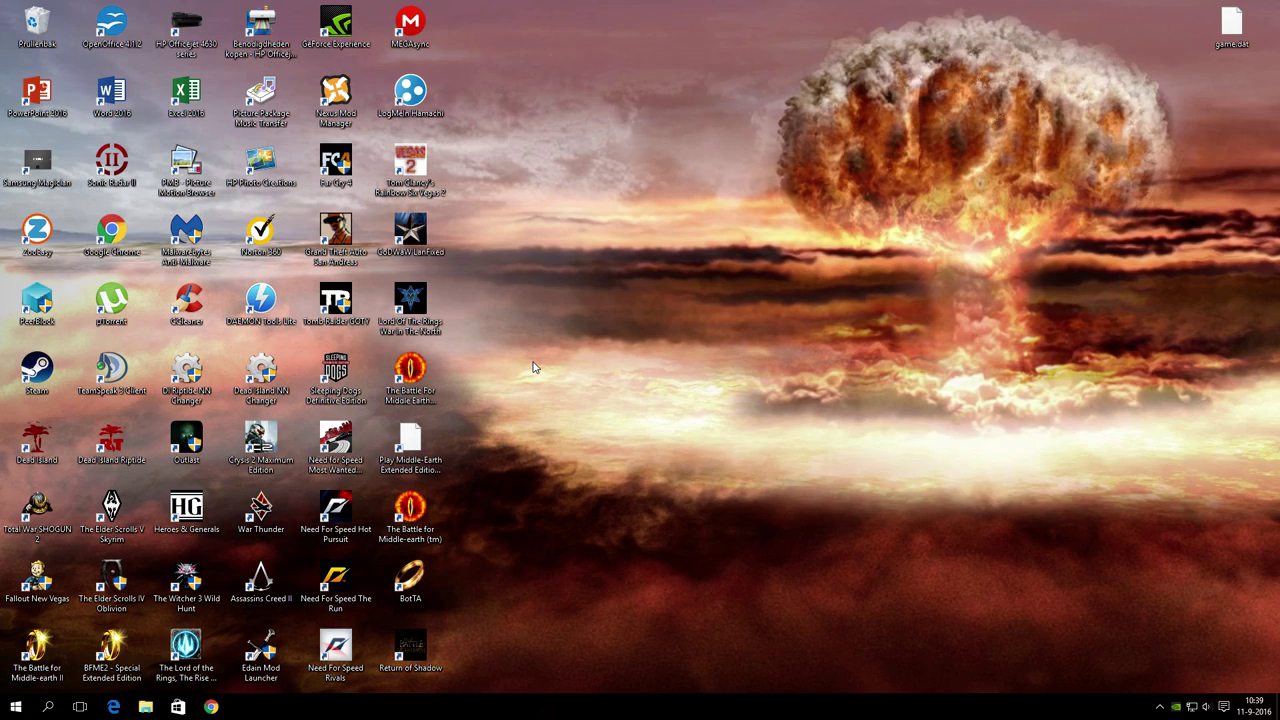
Open Explorer and look through Program Files (x86)\EA GAMES\The Battle for Middle-earth (tm) on drive C:
left_click(145, 707)
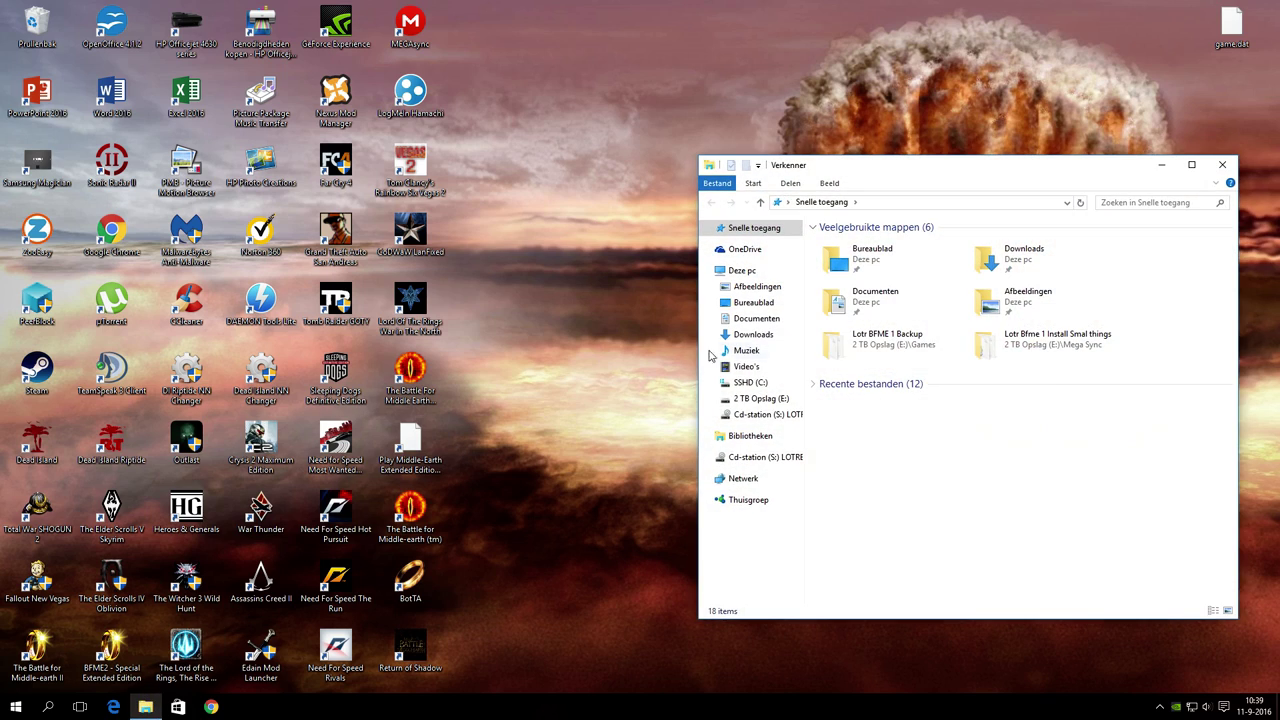
left_click(757, 399)
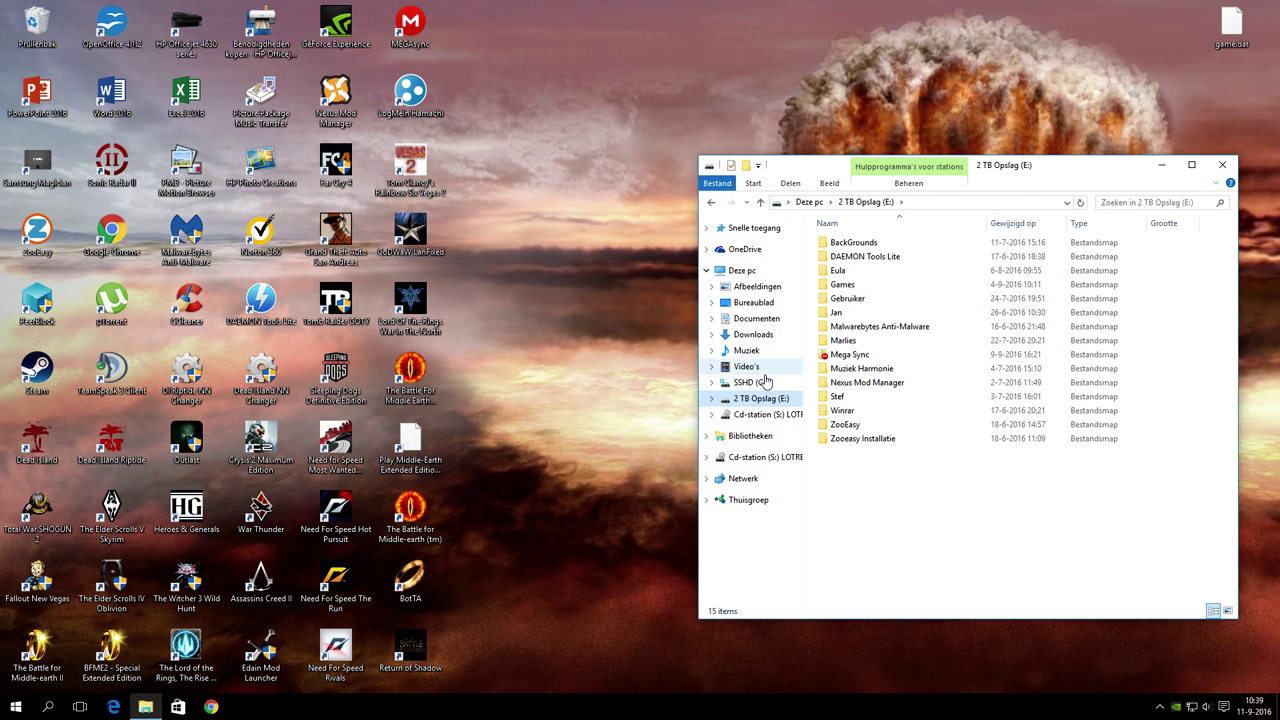
left_click(750, 382)
left_click(847, 313)
double_click(847, 313)
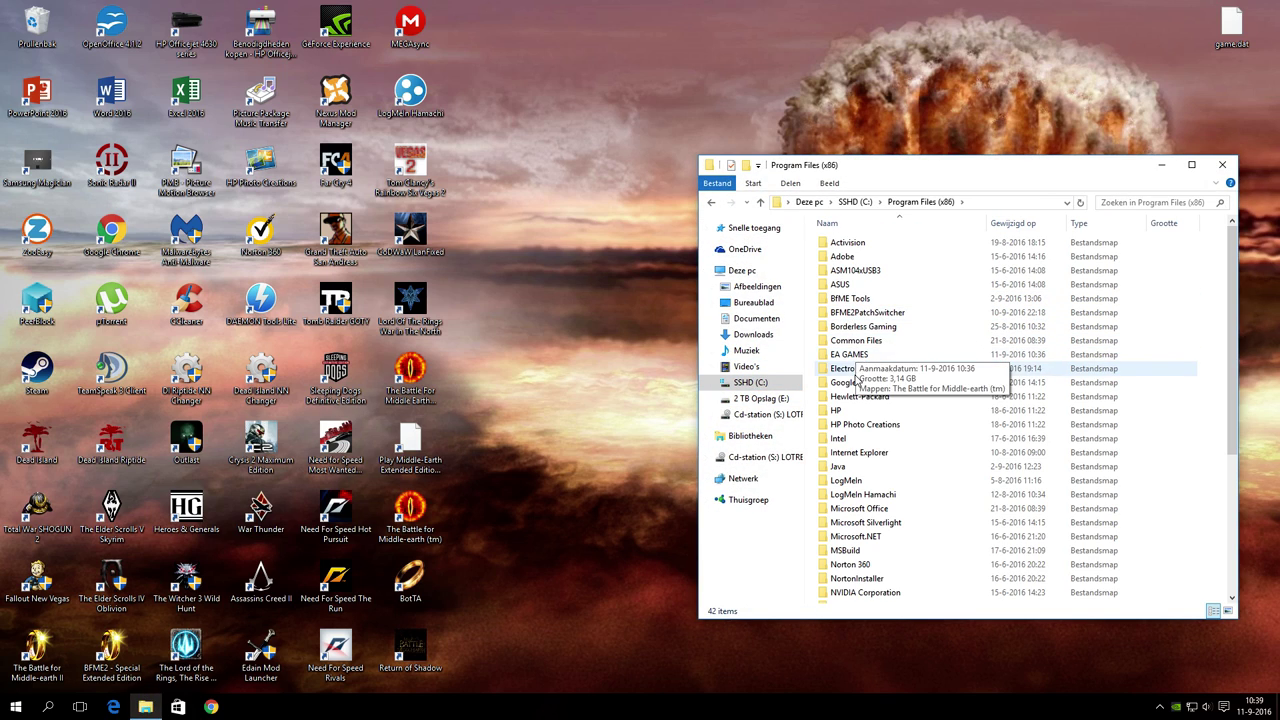
double_click(860, 358)
double_click(880, 243)
scroll(896, 357, "down", 6)
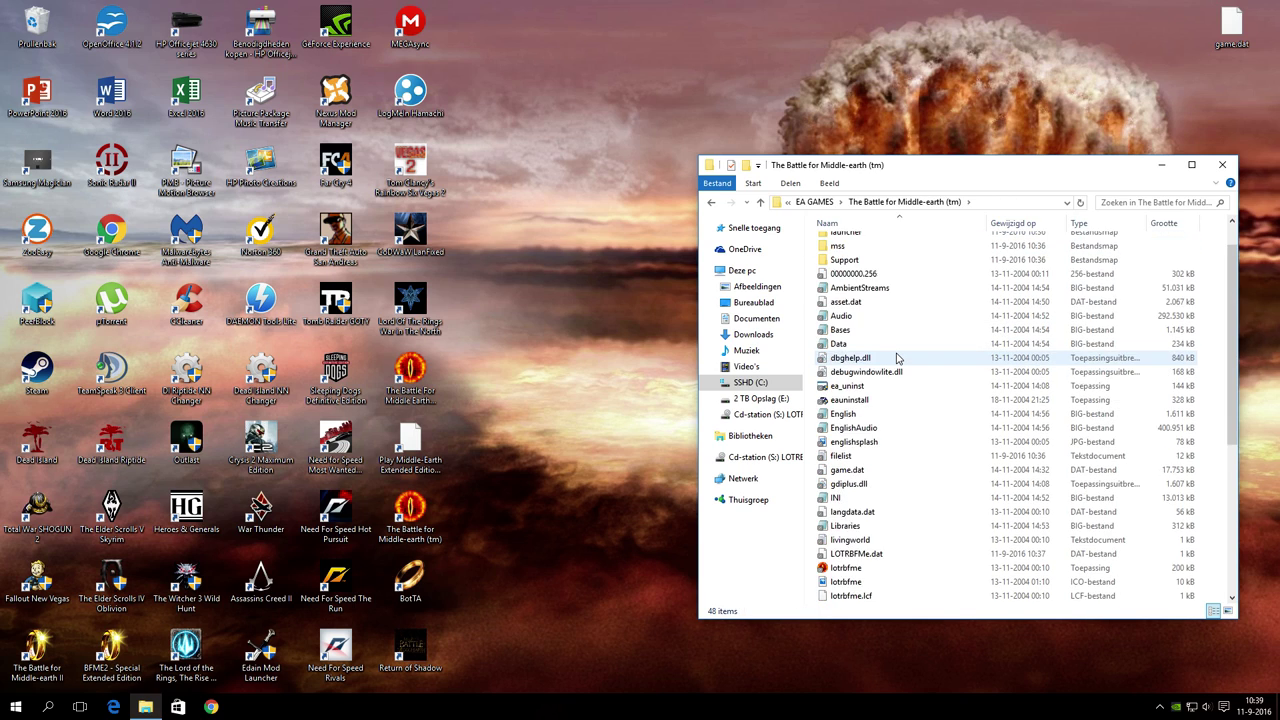
scroll(896, 357, "up", 6)
Run lotrbfme65539english_BFME_1.03_patch (4).exe from the Downloads folder, allow its changes and complete the patch
left_click(753, 334)
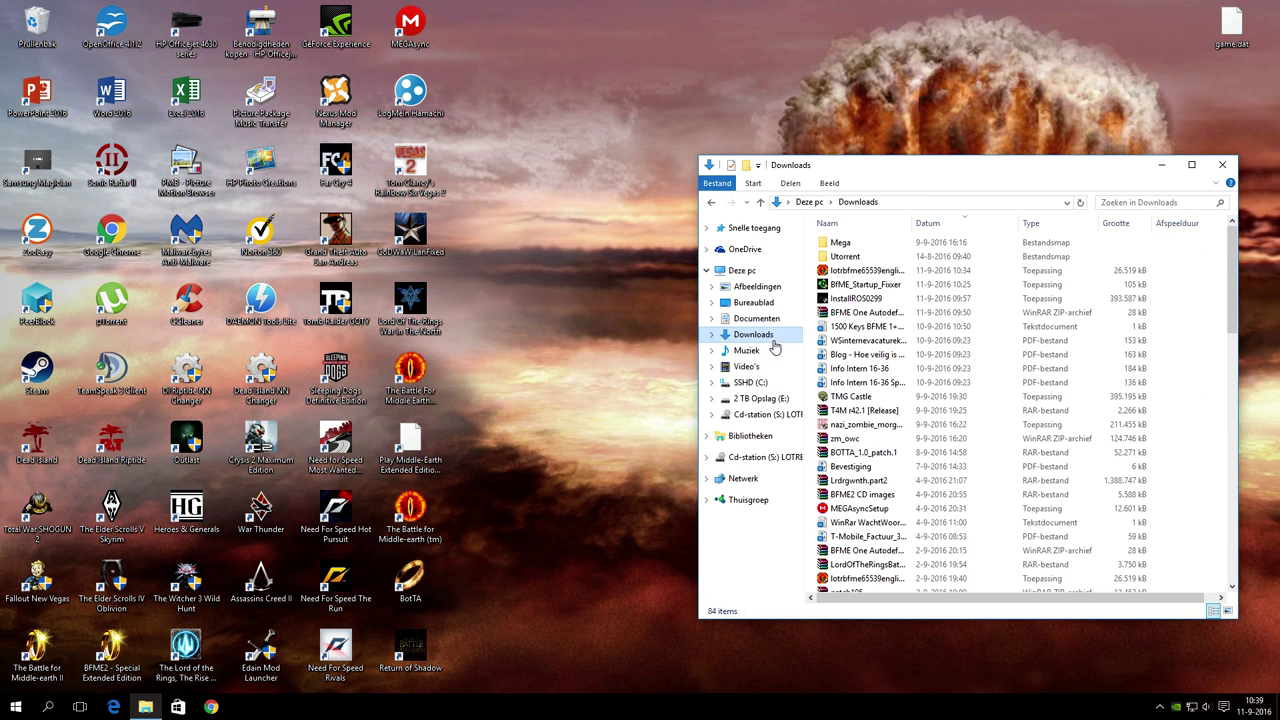
double_click(873, 272)
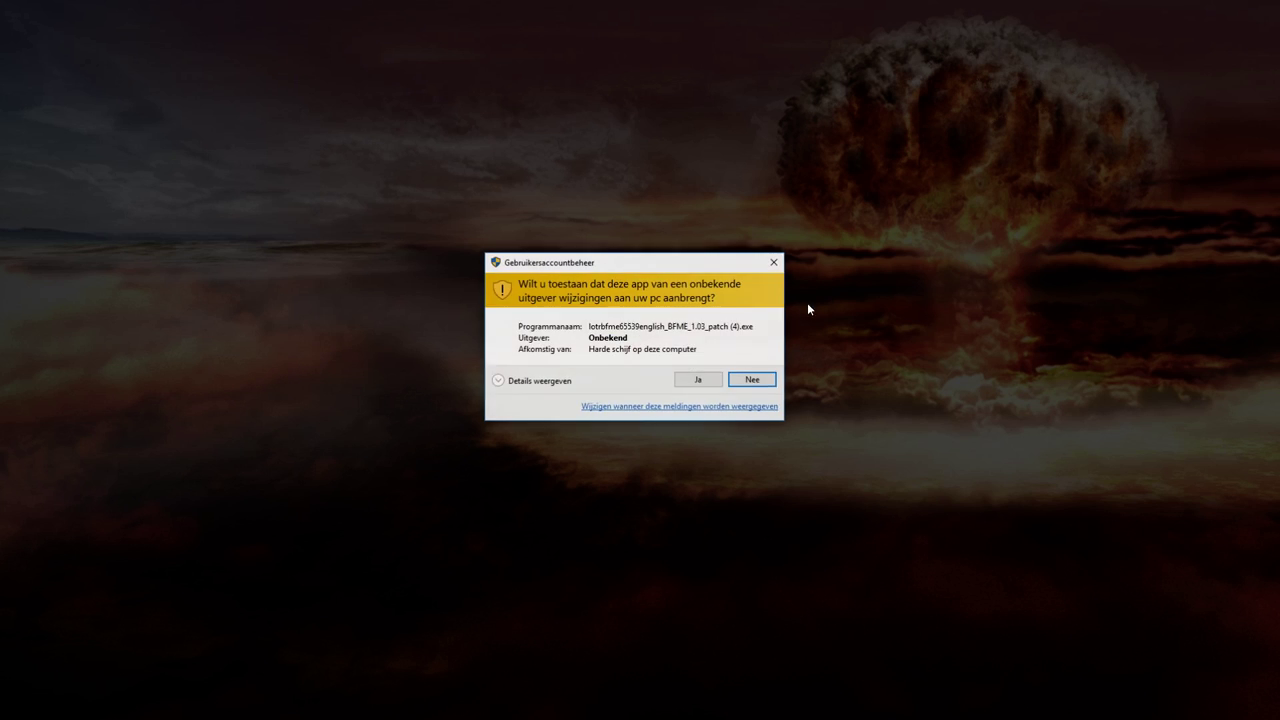
left_click(696, 383)
left_click(697, 404)
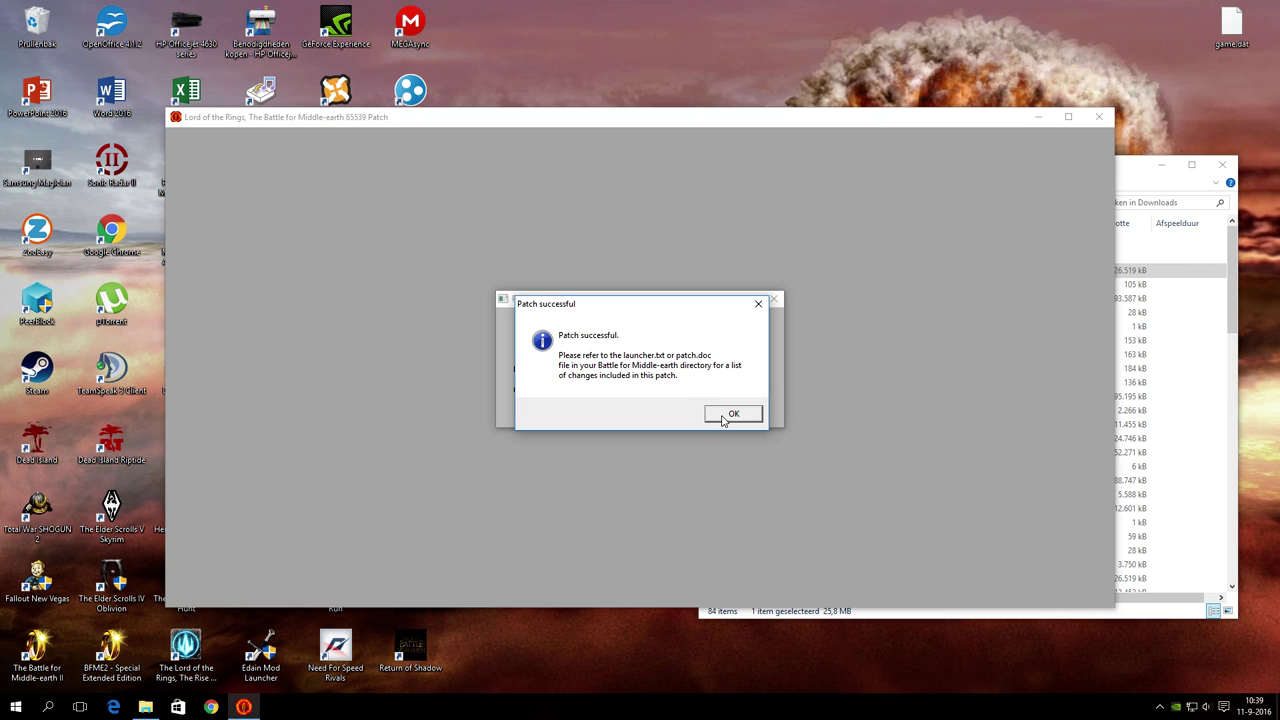
left_click(723, 415)
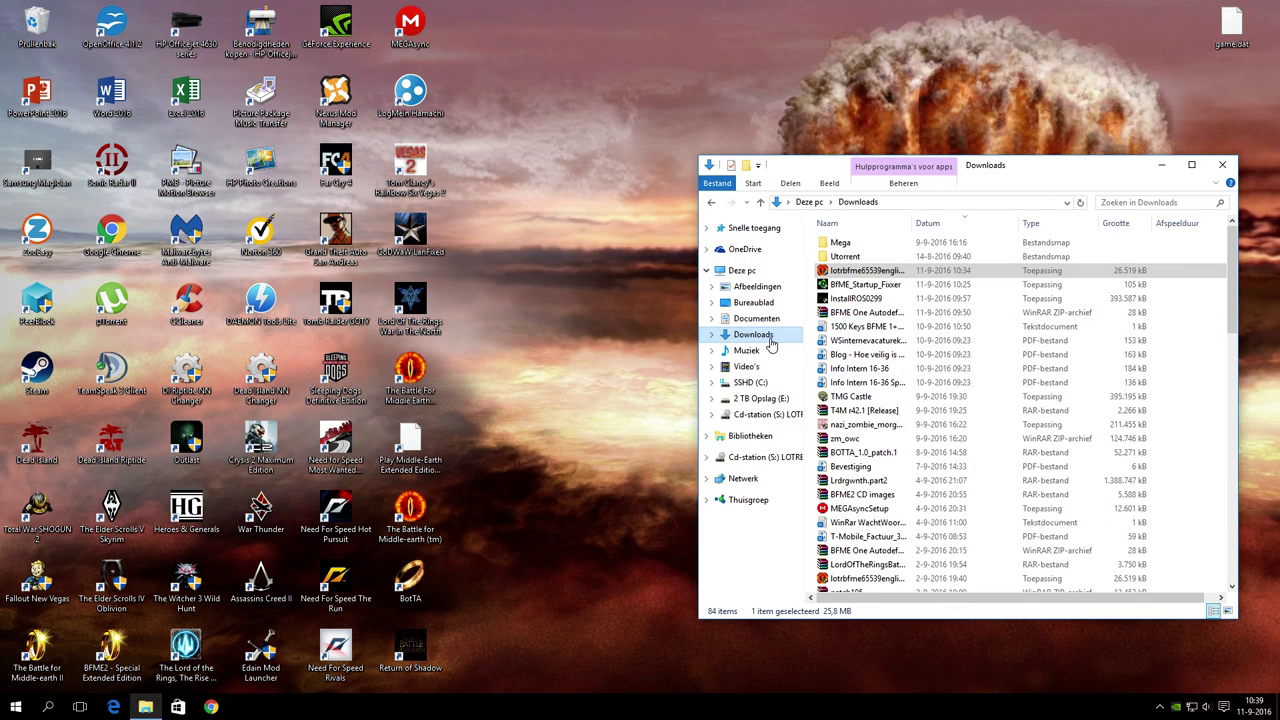
Show drive C: in Explorer and launch the patched The Battle for Middle-earth (tm) from the desktop
left_click(751, 382)
double_click(415, 520)
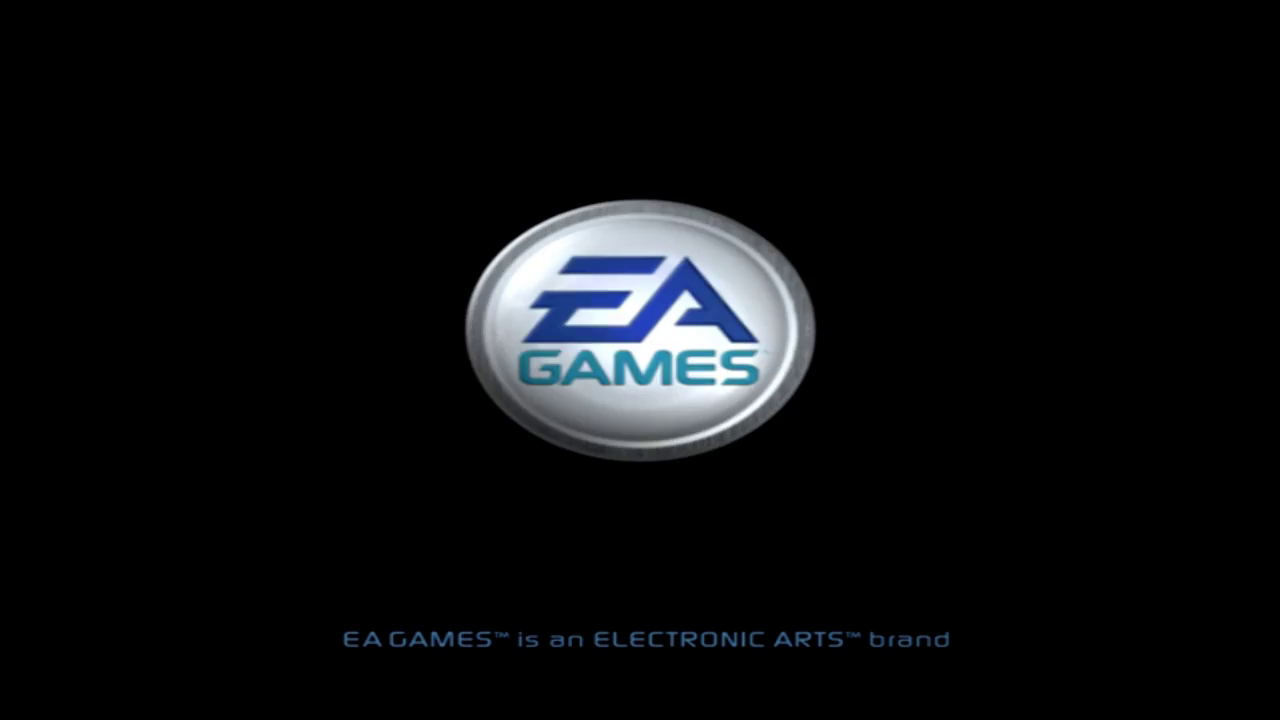
End the running game.dat process in Task Manager and close Task Manager
key("ctrl+alt+Delete")
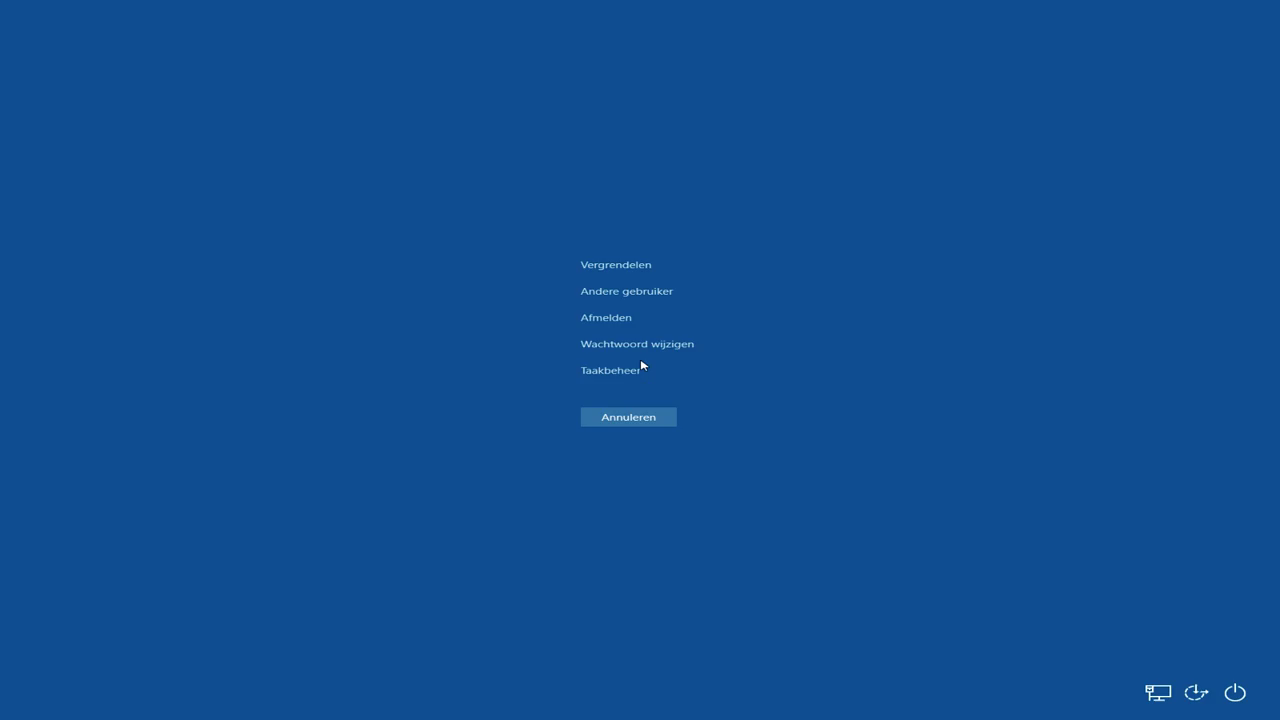
left_click(629, 378)
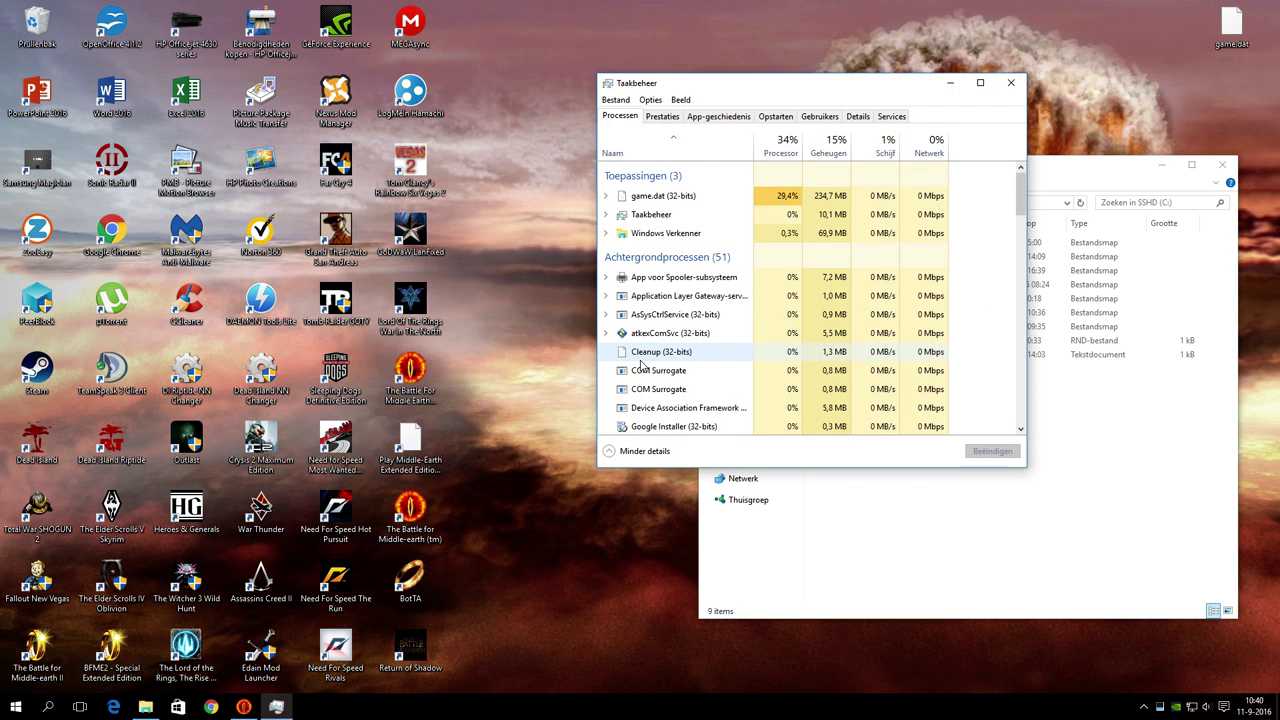
left_click(663, 196)
left_click(988, 451)
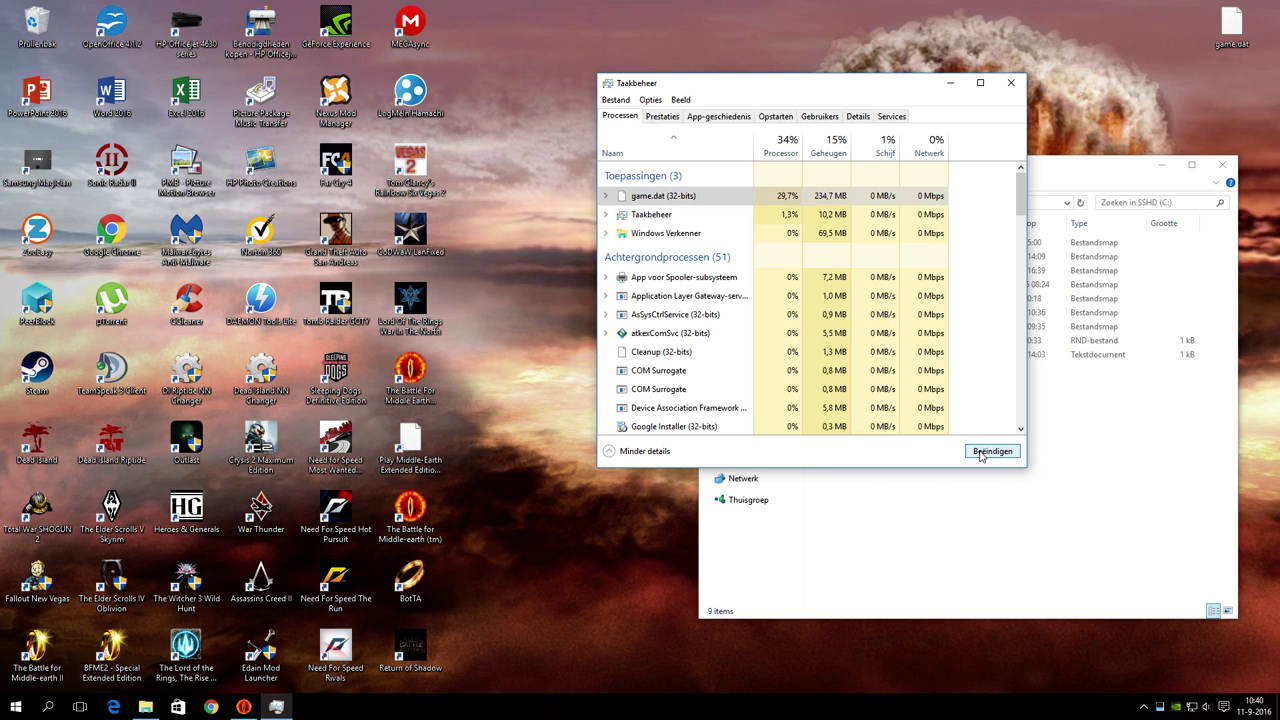
left_click(1011, 82)
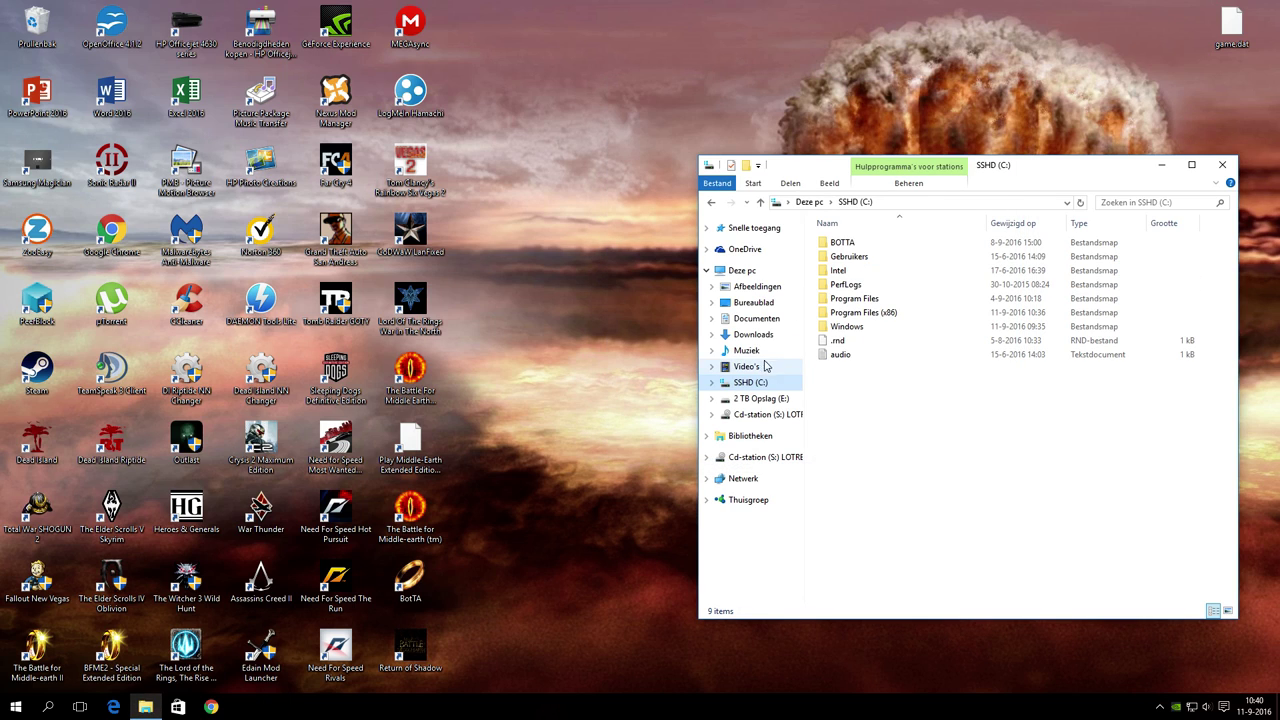
Run InstallROS025 from the Downloads folder, allow its changes, and install Return of Shadow Beta 0.25 with the installation details shown
left_click(753, 334)
scroll(883, 349, "down", 5)
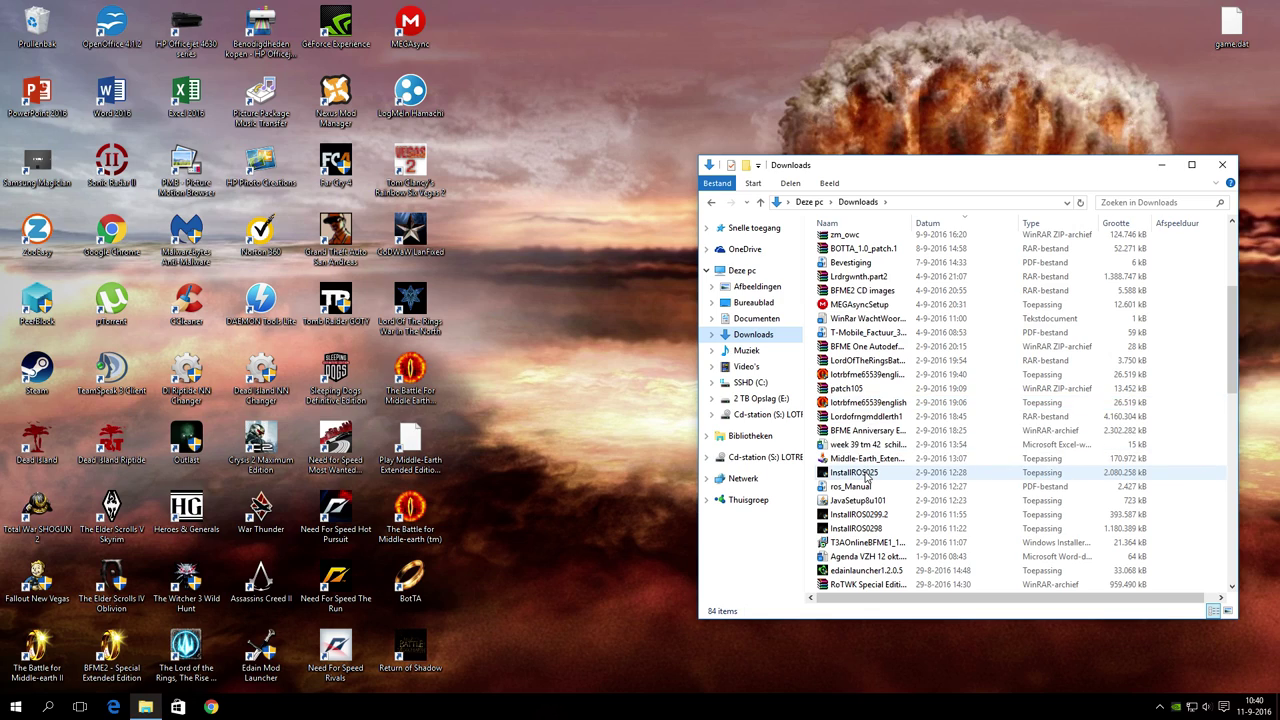
left_click(866, 474)
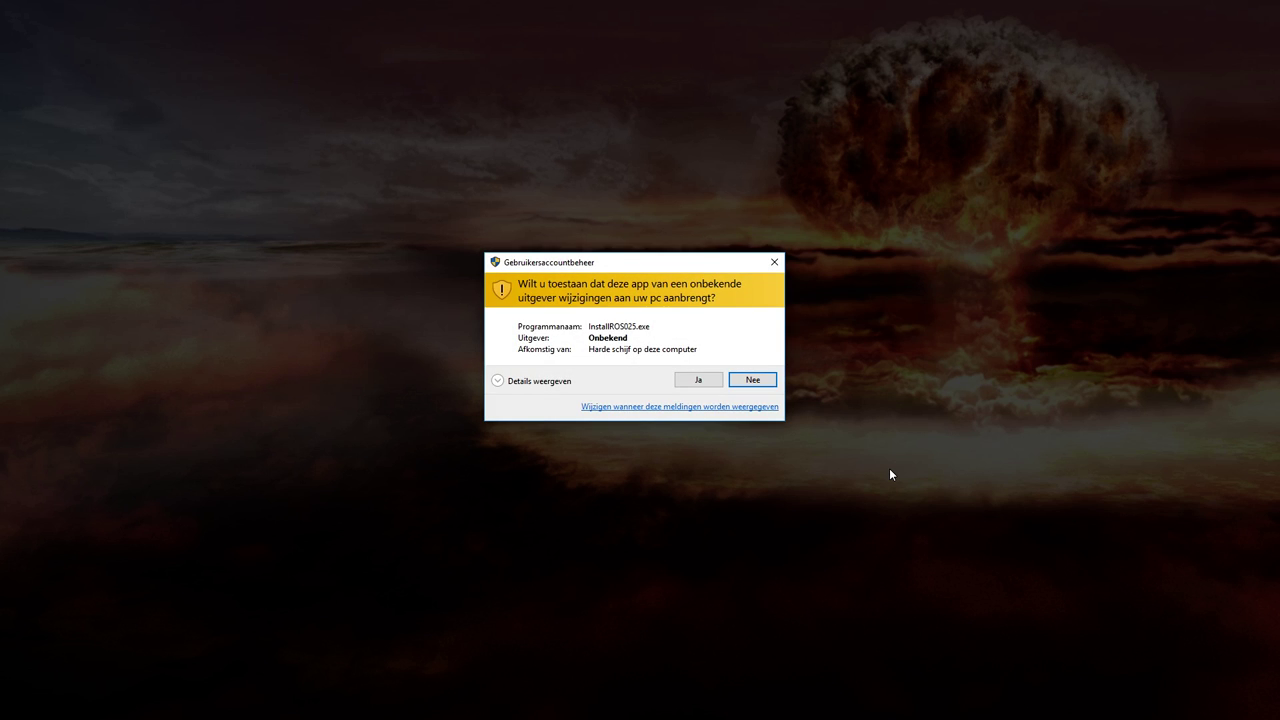
left_click(710, 383)
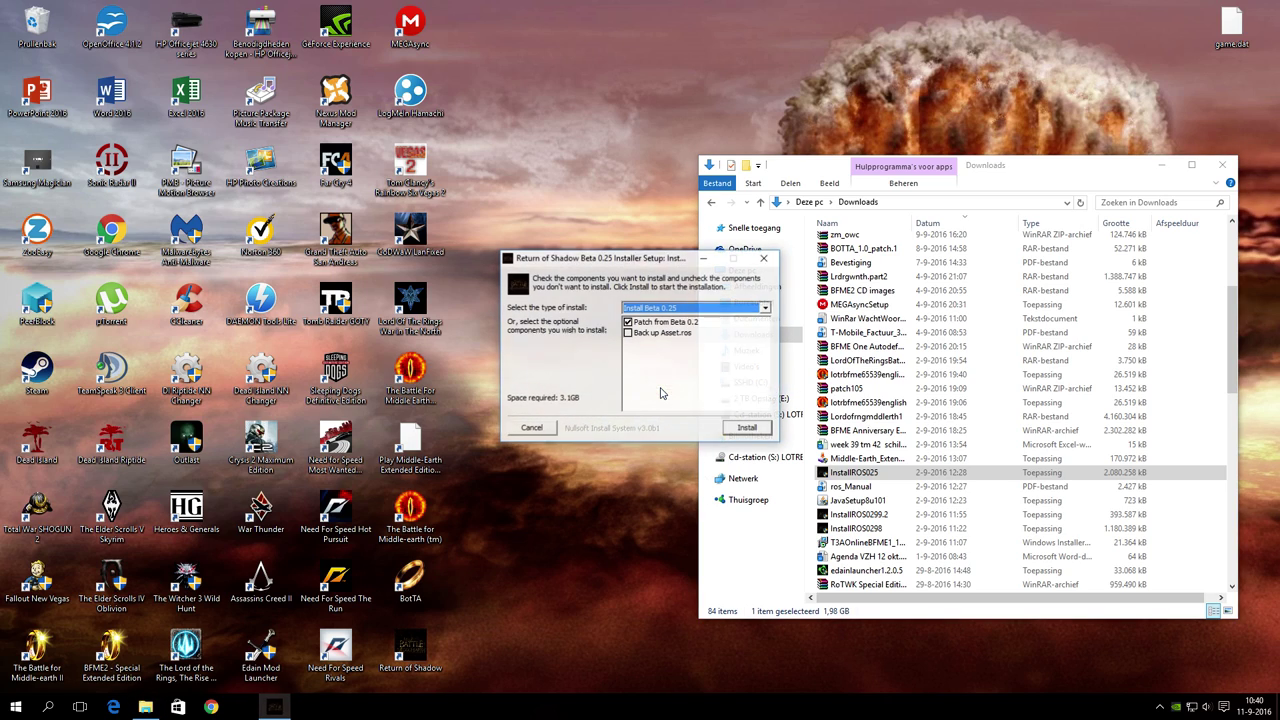
left_click(752, 427)
left_click(760, 401)
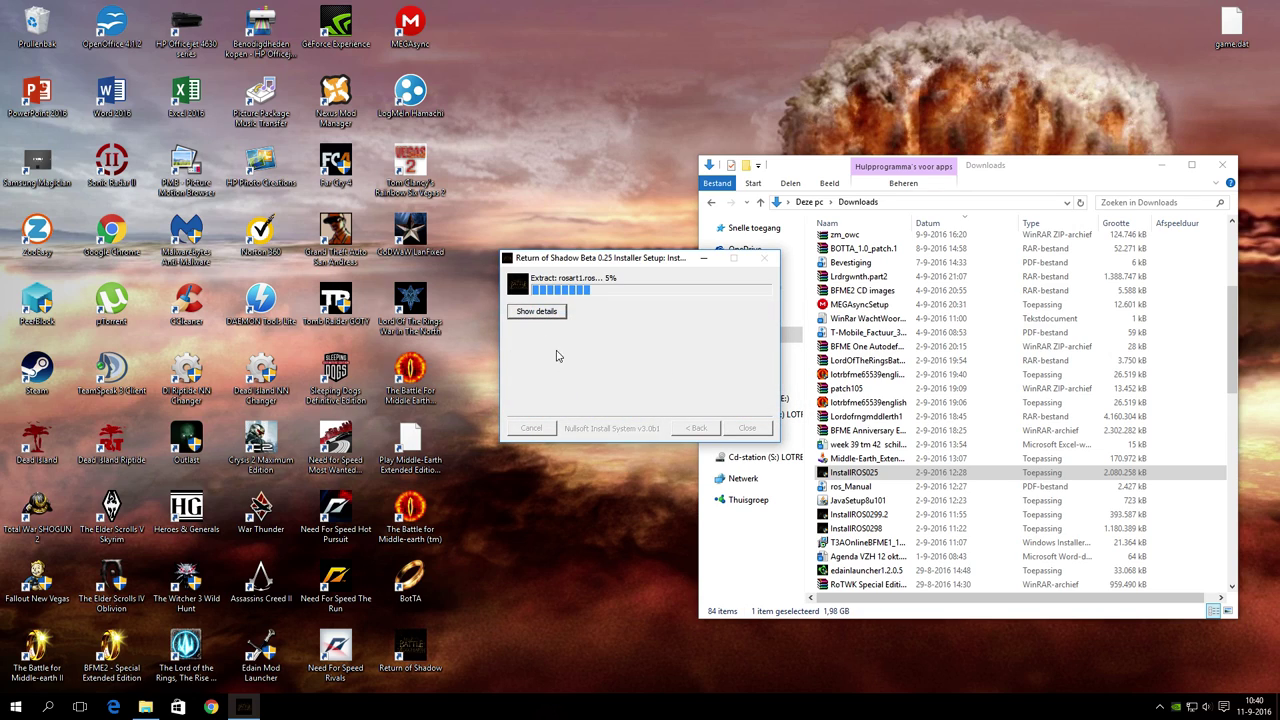
left_click(537, 311)
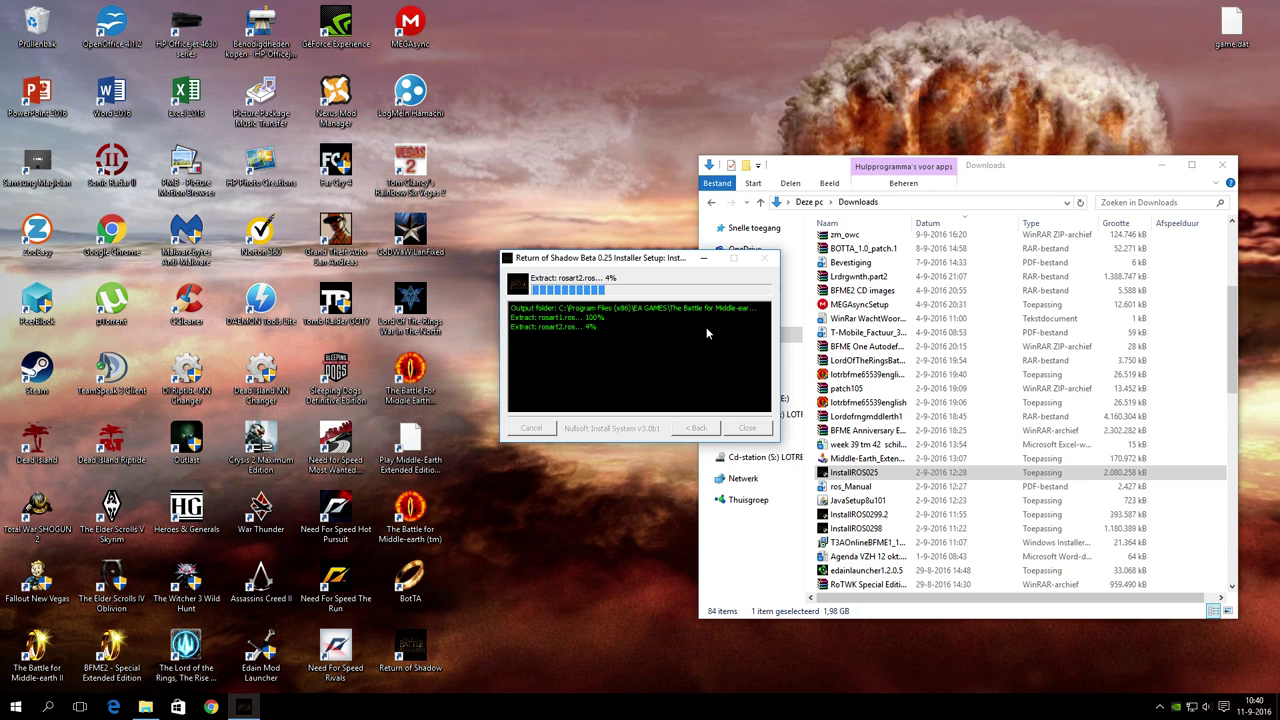
double_click(186, 300)
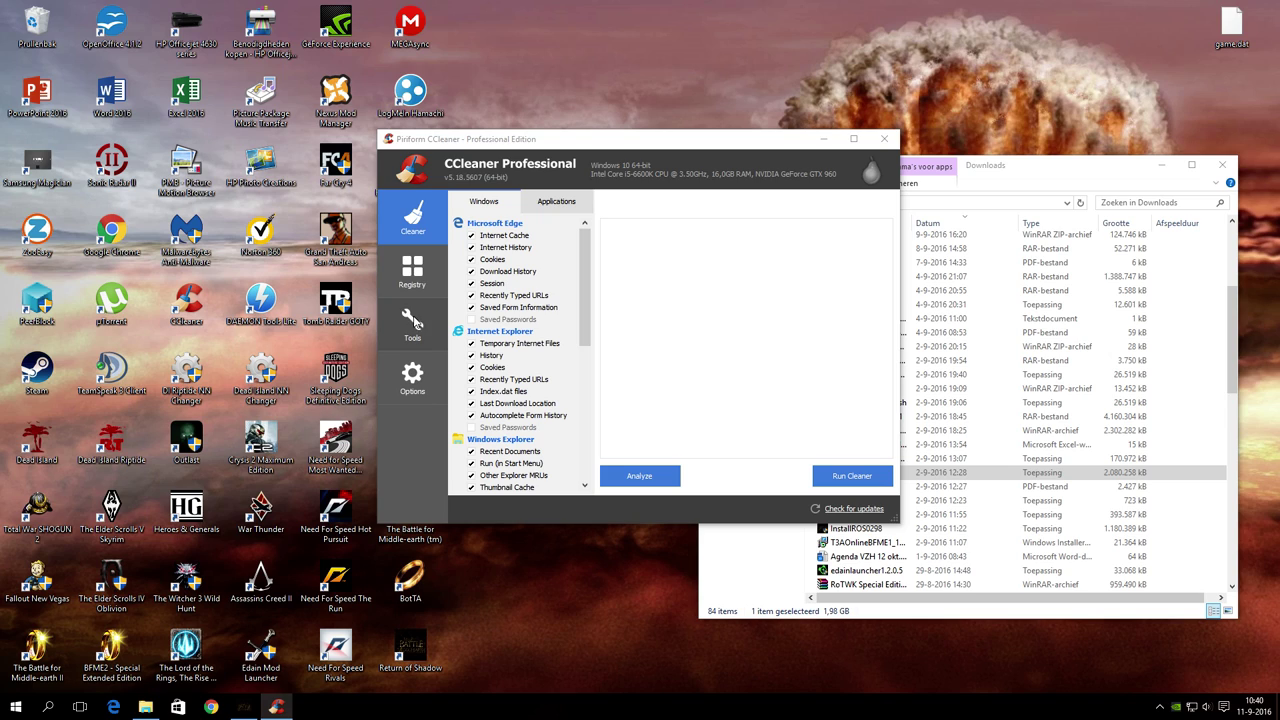
left_click(884, 139)
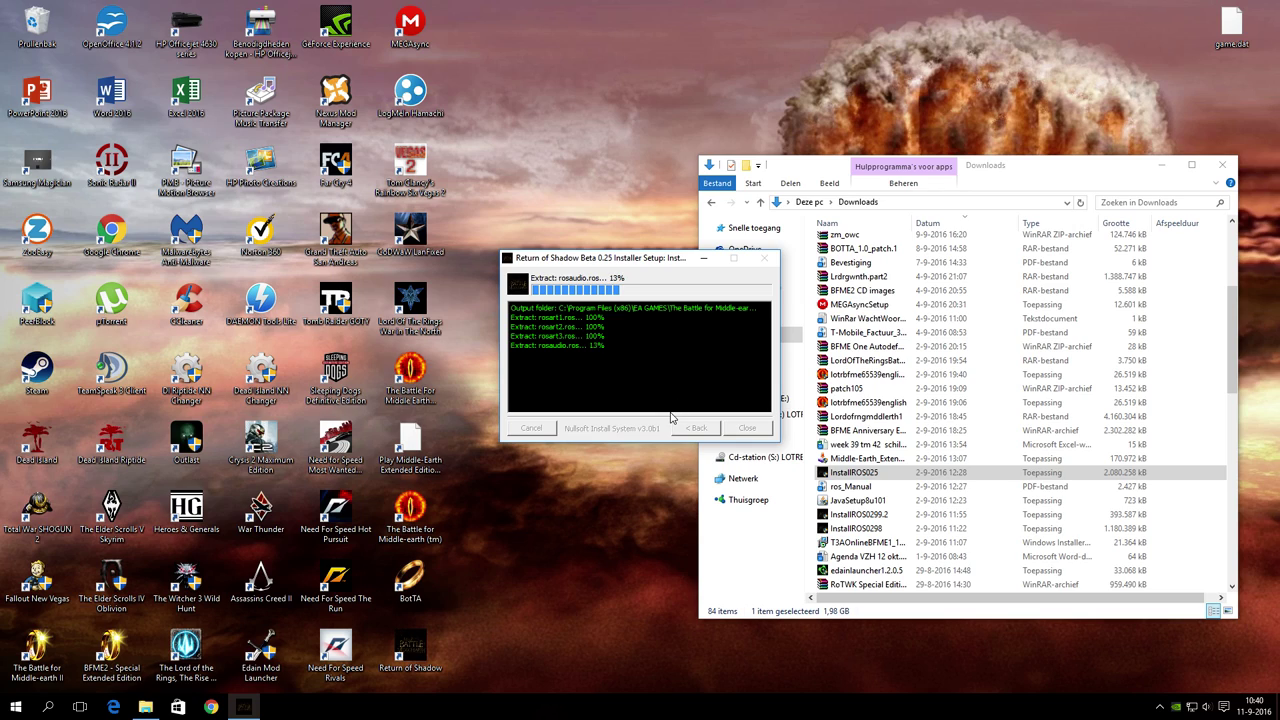
Run InstallROS0298 from Downloads, allow its changes, install Return of Shadow Beta 0.298 with Patch 0.298, and close the installer
double_click(876, 528)
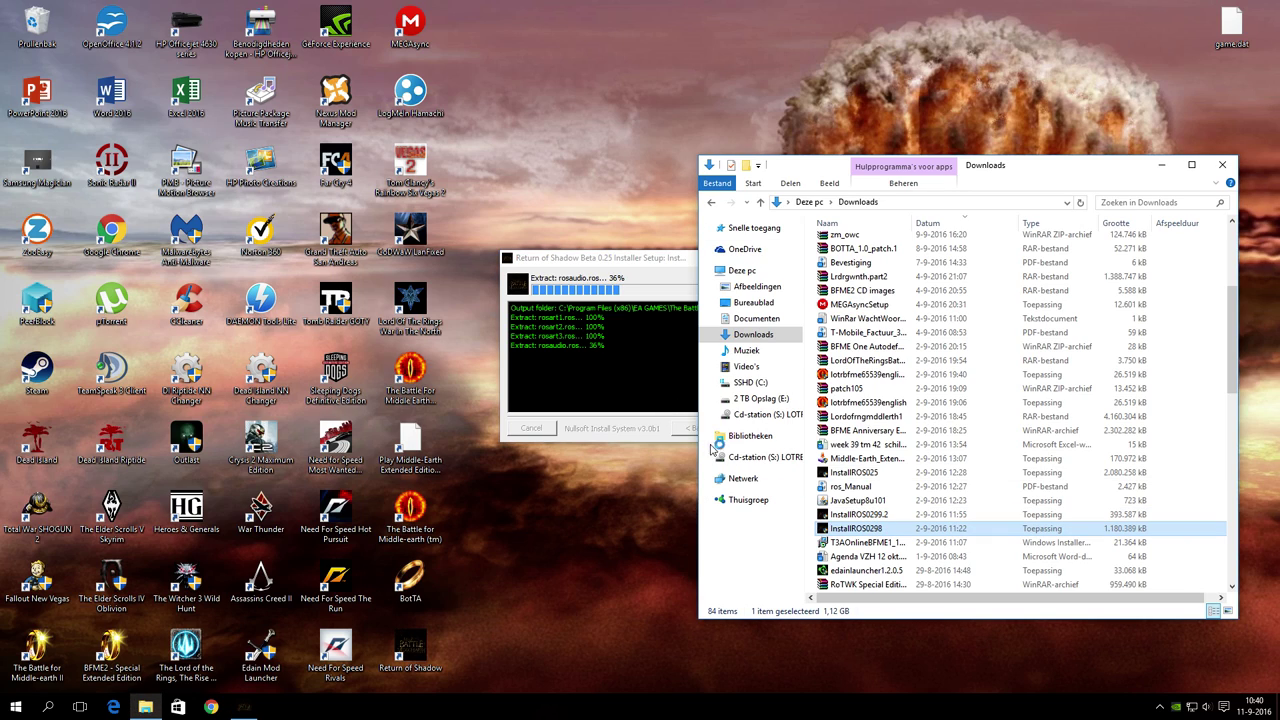
left_click(660, 395)
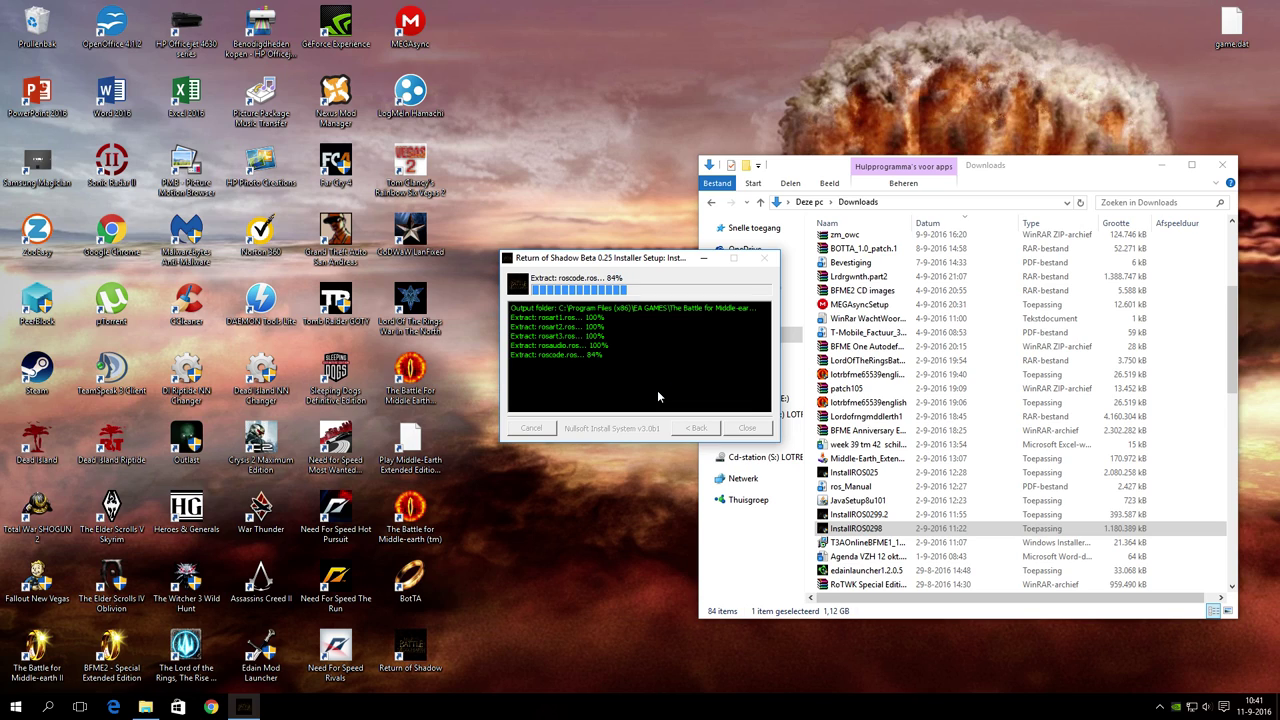
key("Return")
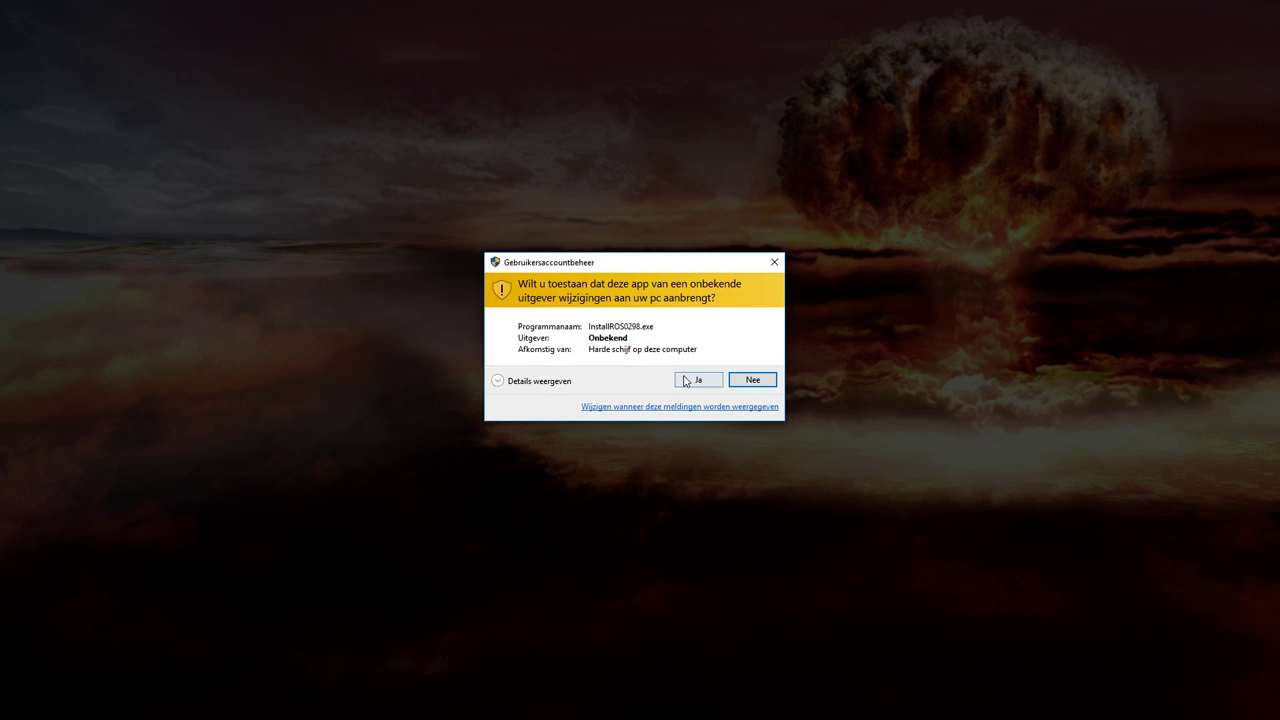
left_click(688, 378)
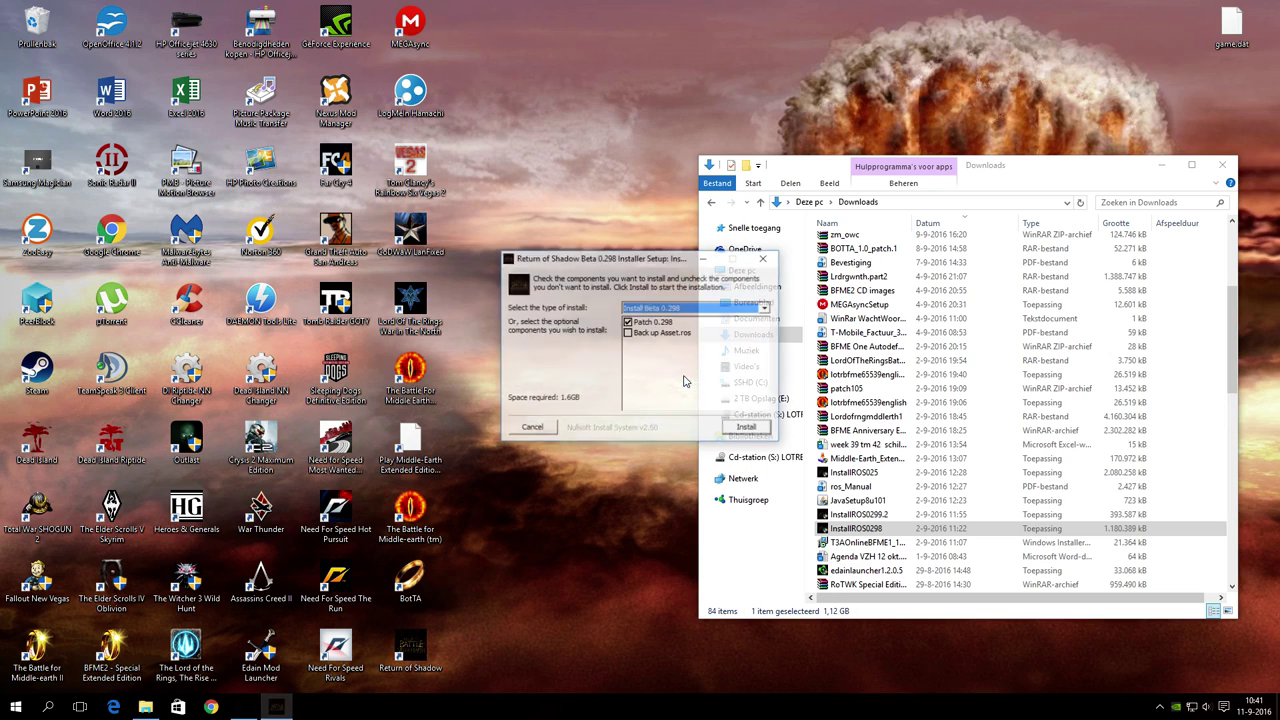
left_click(745, 428)
left_click(745, 407)
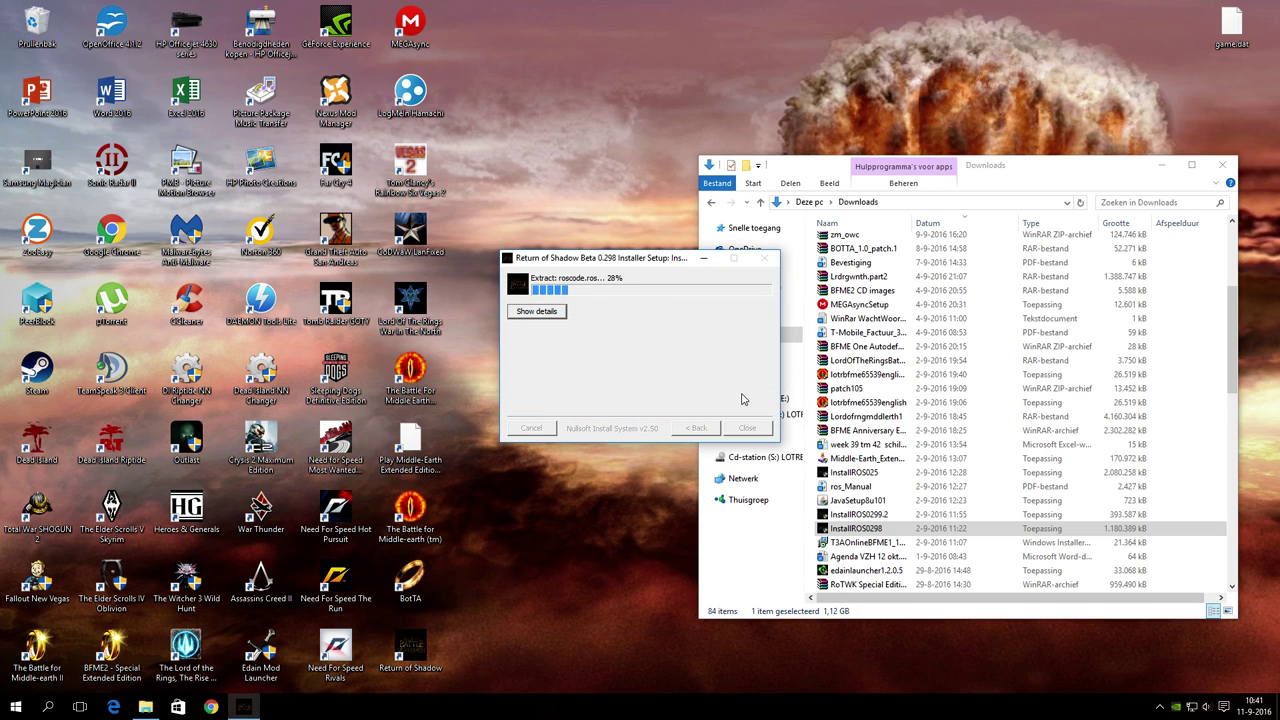
left_click(545, 313)
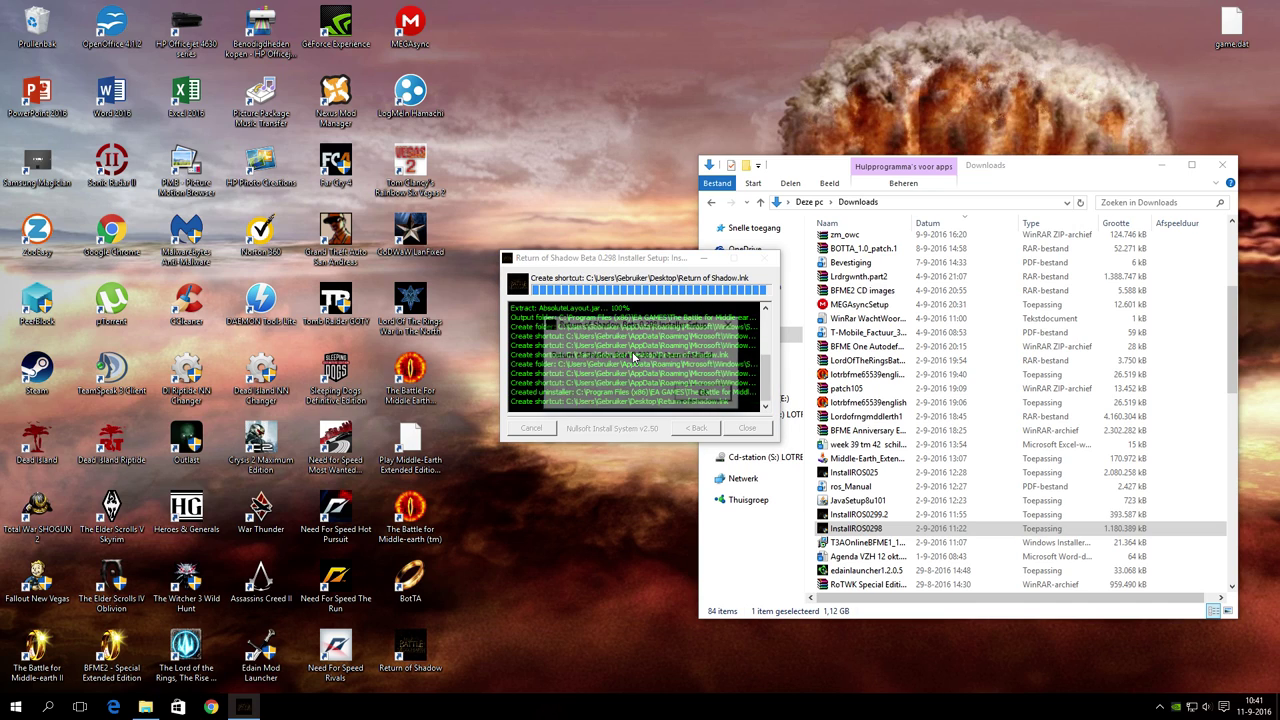
left_click(703, 396)
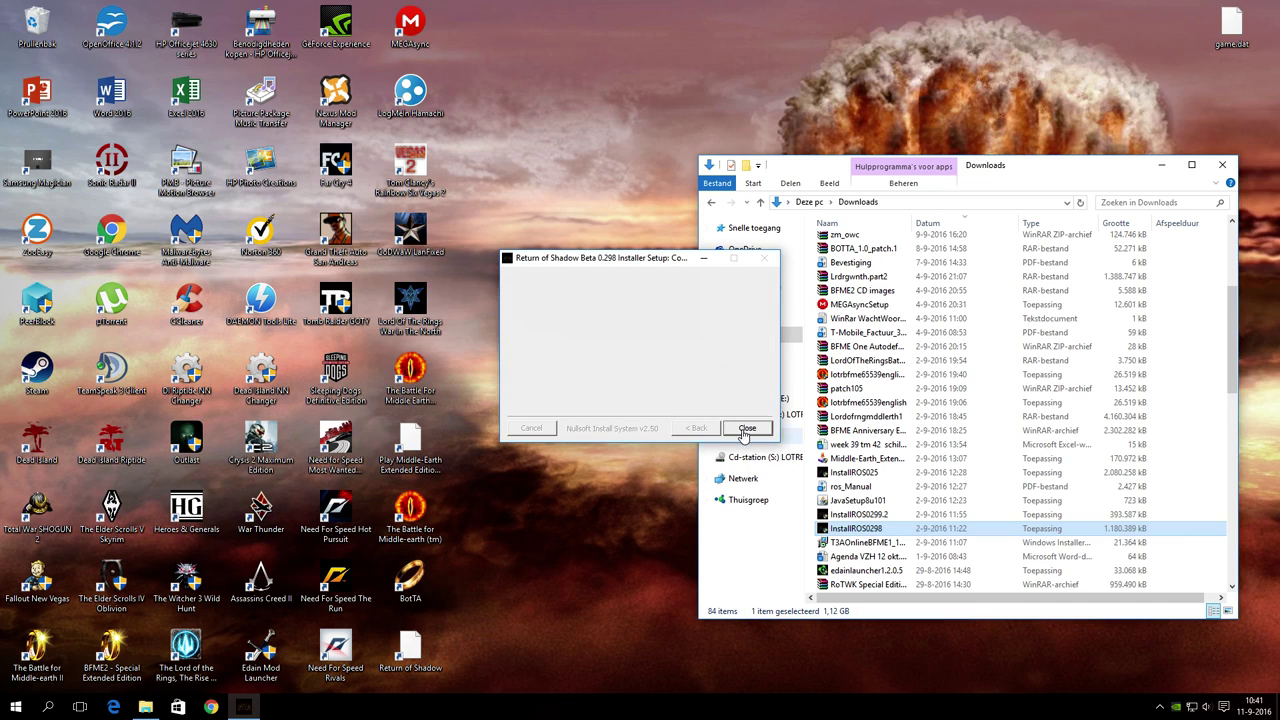
left_click(746, 428)
Run InstallROS0299.2 from Downloads, allow its changes, and install Return of Shadow Beta 0.299 with Patch 0.299
left_click(873, 514)
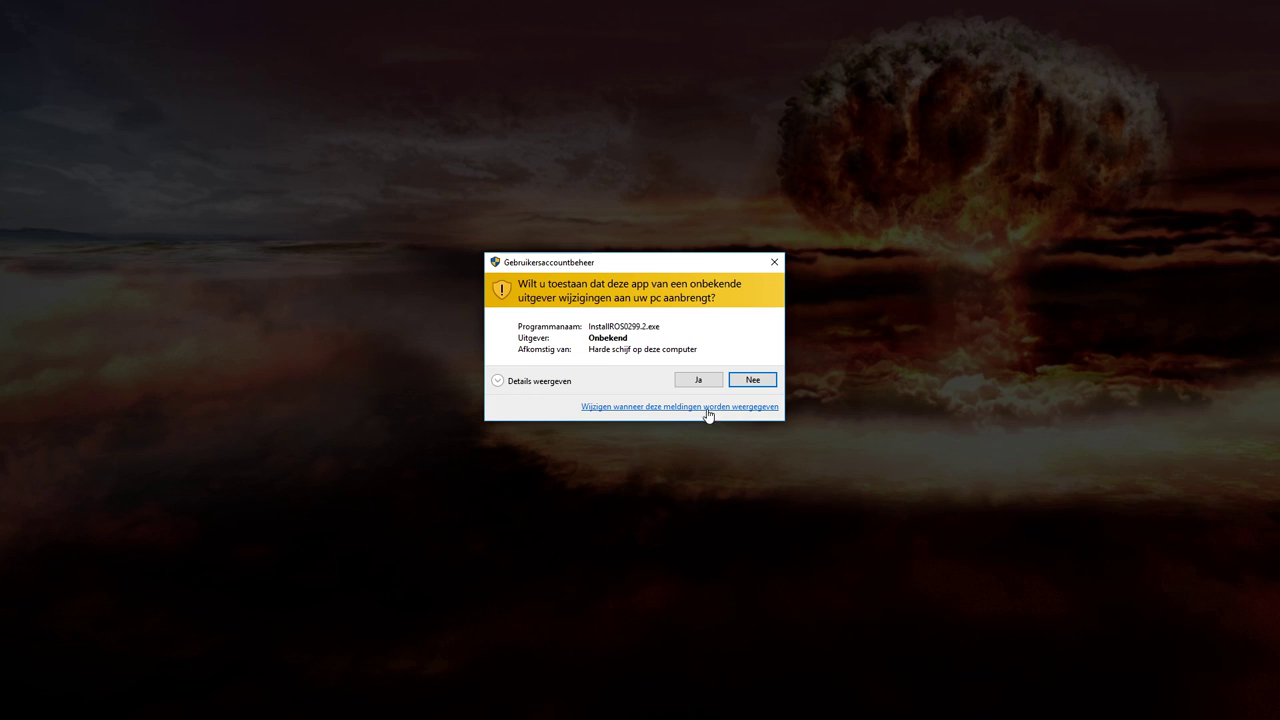
left_click(700, 380)
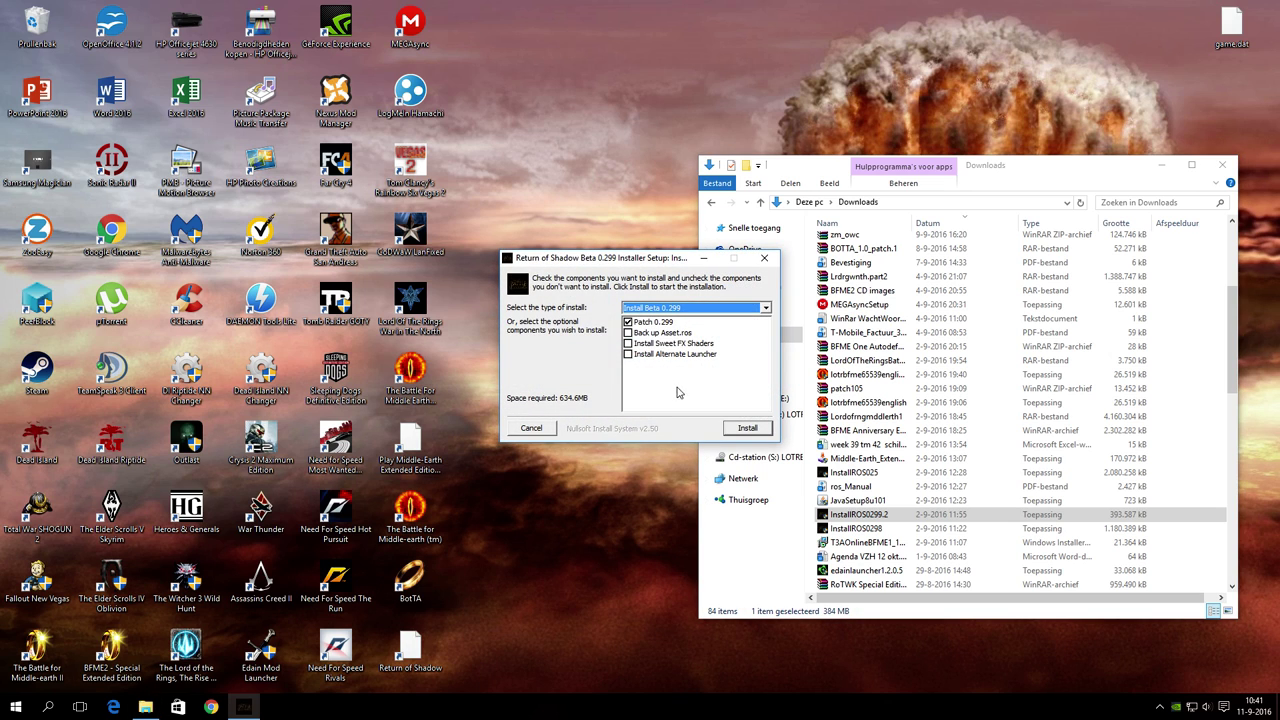
left_click(748, 426)
left_click(742, 402)
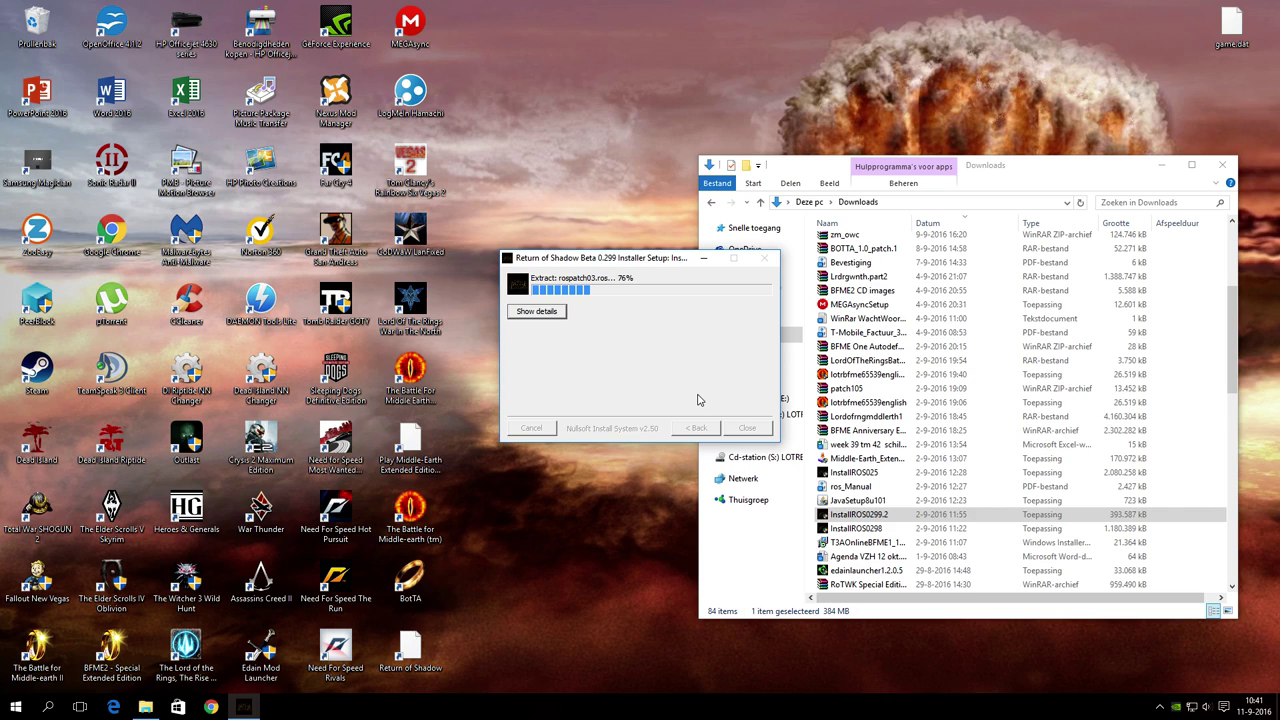
left_click(712, 396)
left_click(745, 400)
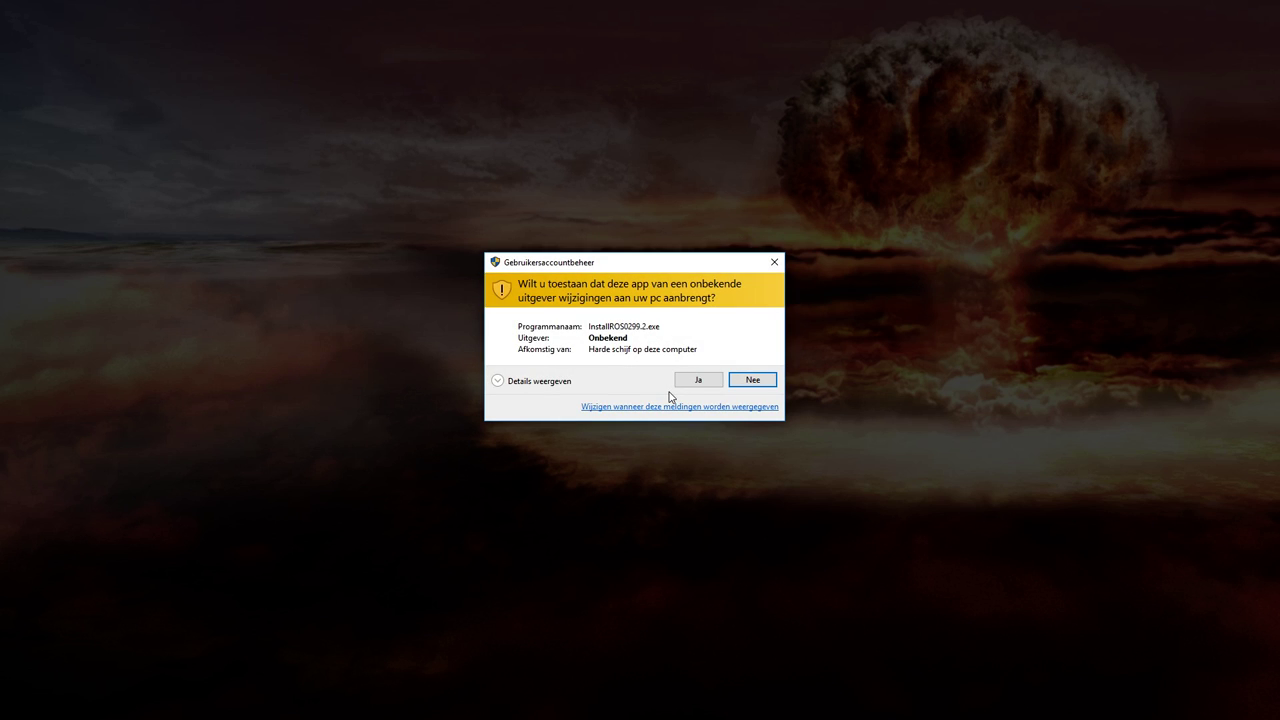
Allow InstallROS0299.2 to run again, choose the Sweet FX Shaders install type, and complete the installation
left_click(694, 384)
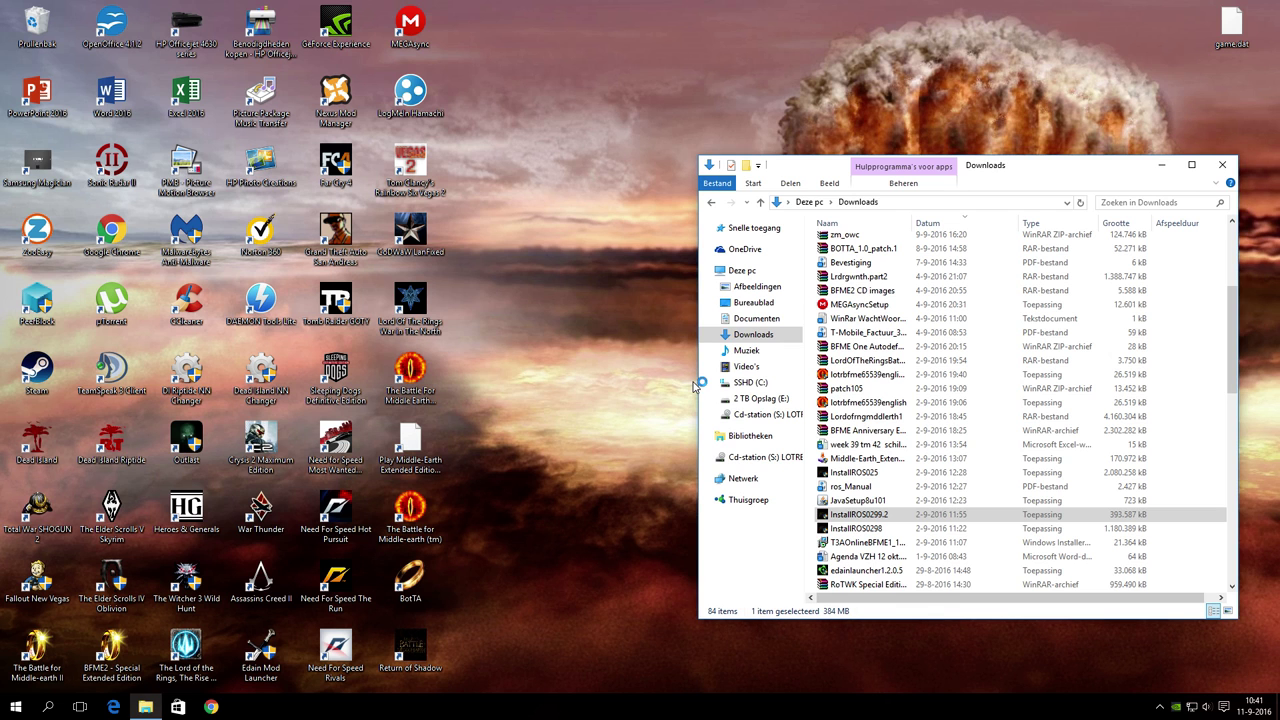
left_click(730, 308)
left_click(676, 348)
left_click(747, 429)
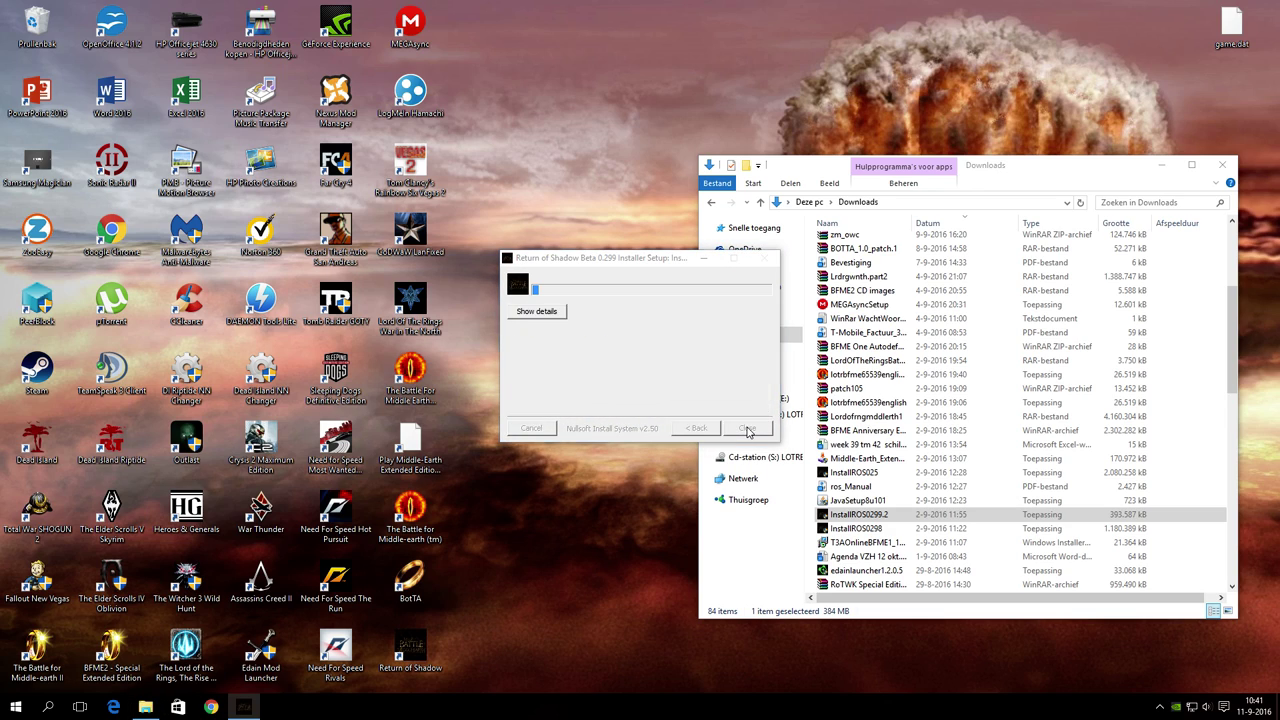
left_click(751, 477)
left_click(747, 429)
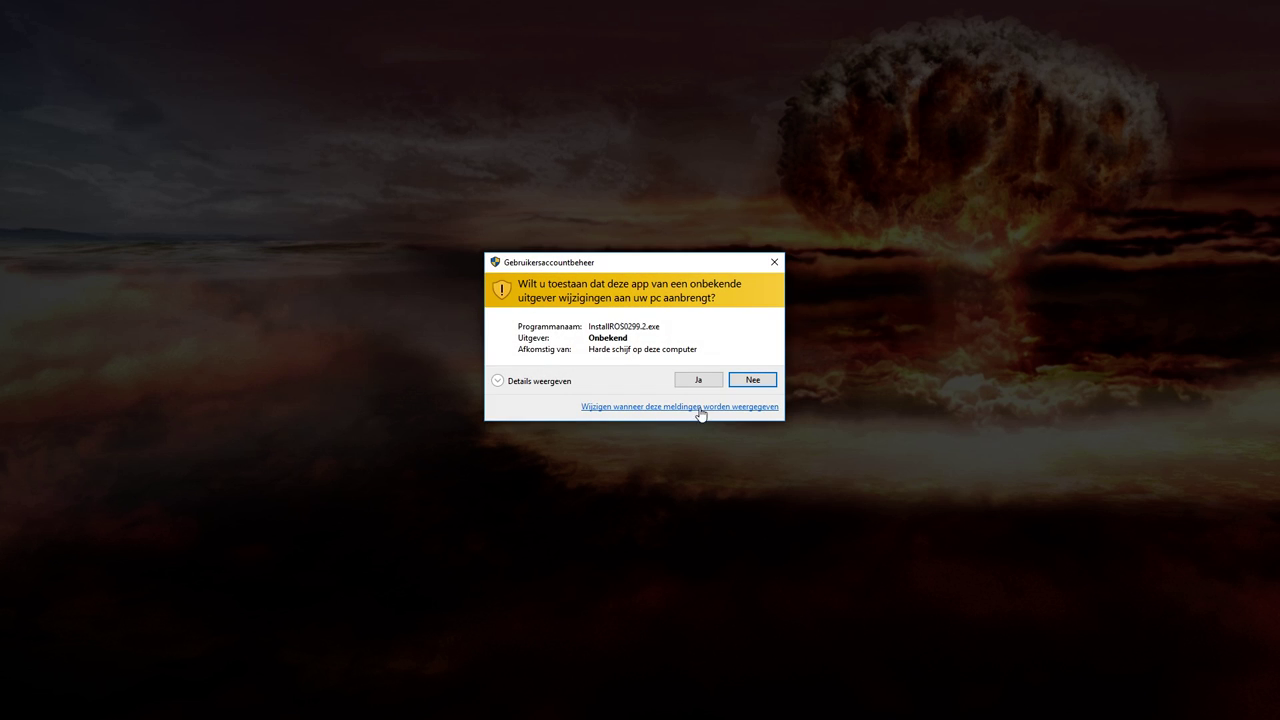
Allow InstallROS0299.2 to run once more, choose the Alternate Launcher install type, and complete the installation
left_click(703, 383)
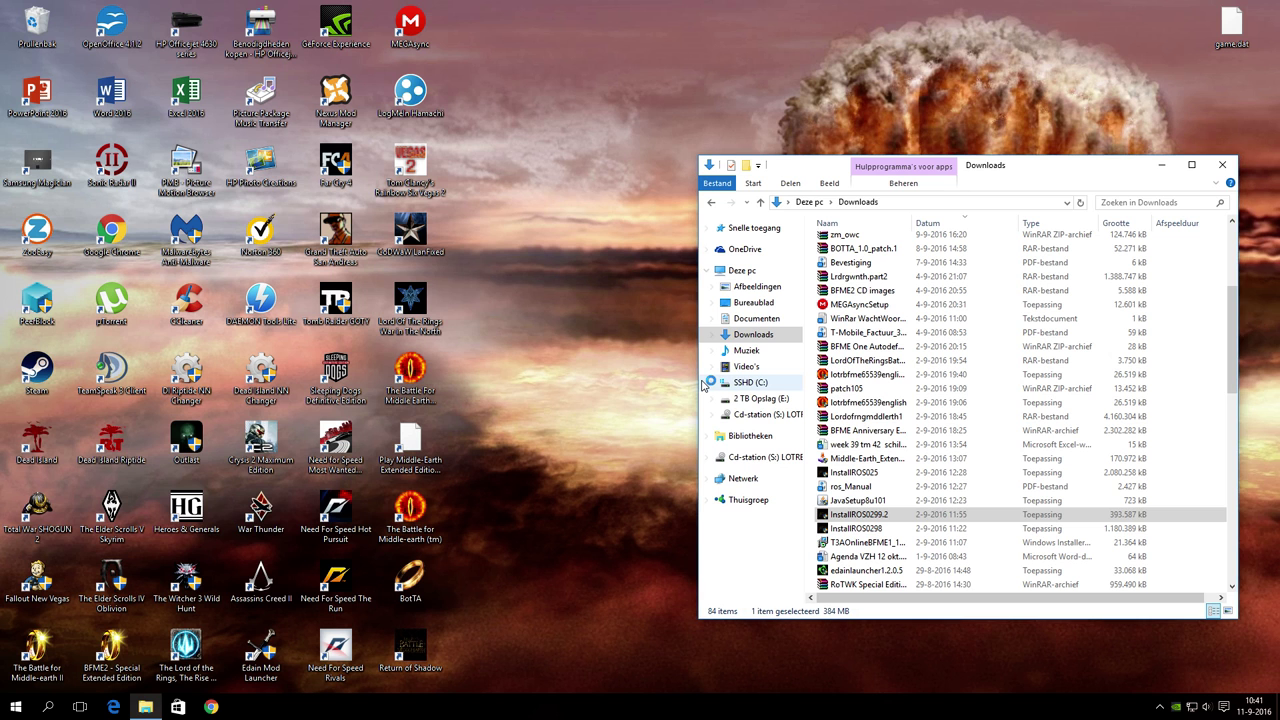
left_click(730, 308)
left_click(676, 350)
left_click(740, 430)
left_click(748, 402)
left_click(748, 429)
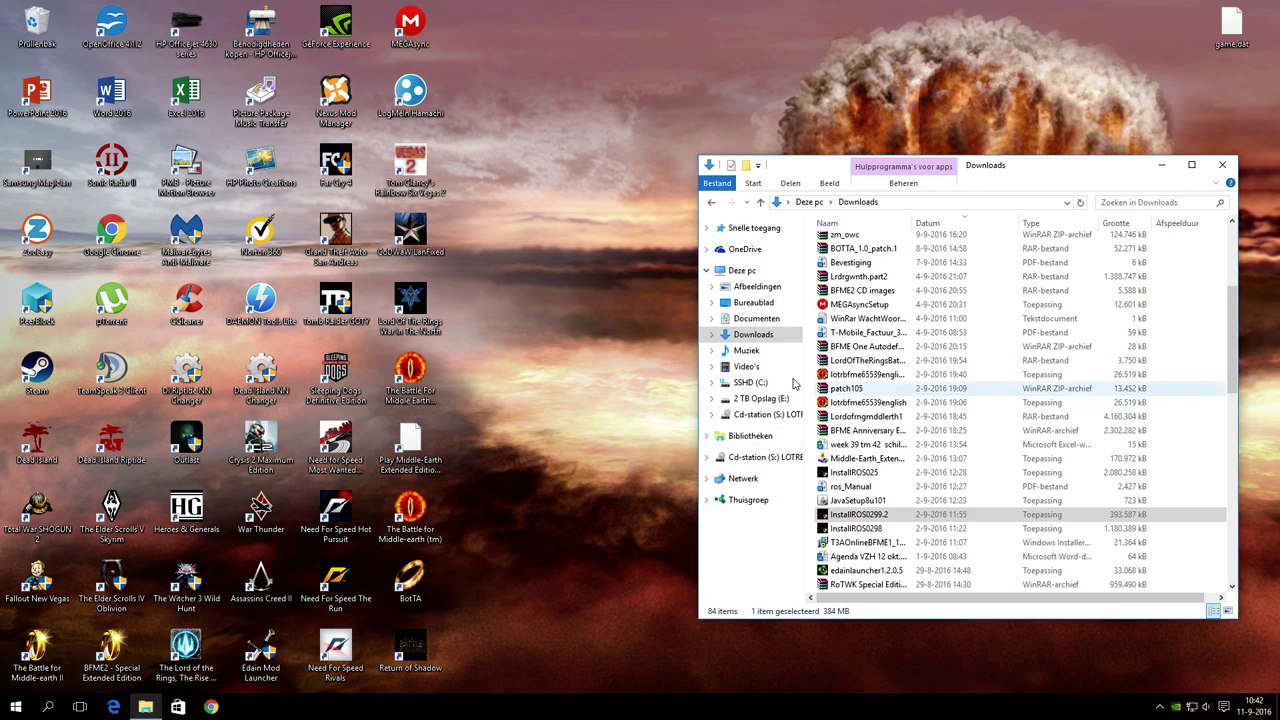
Move the 0299launcher batch file from the root of drive C: to the desktop
left_click(750, 383)
double_click(846, 316)
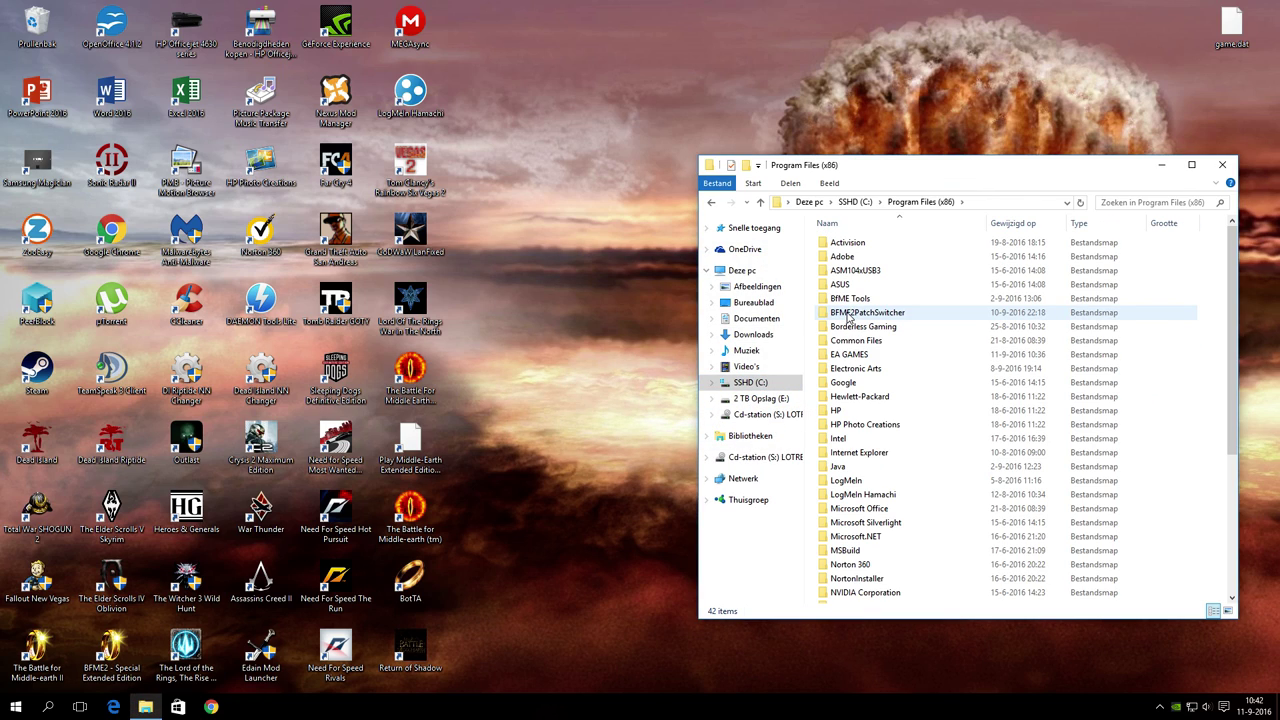
left_click(711, 202)
left_click(830, 357)
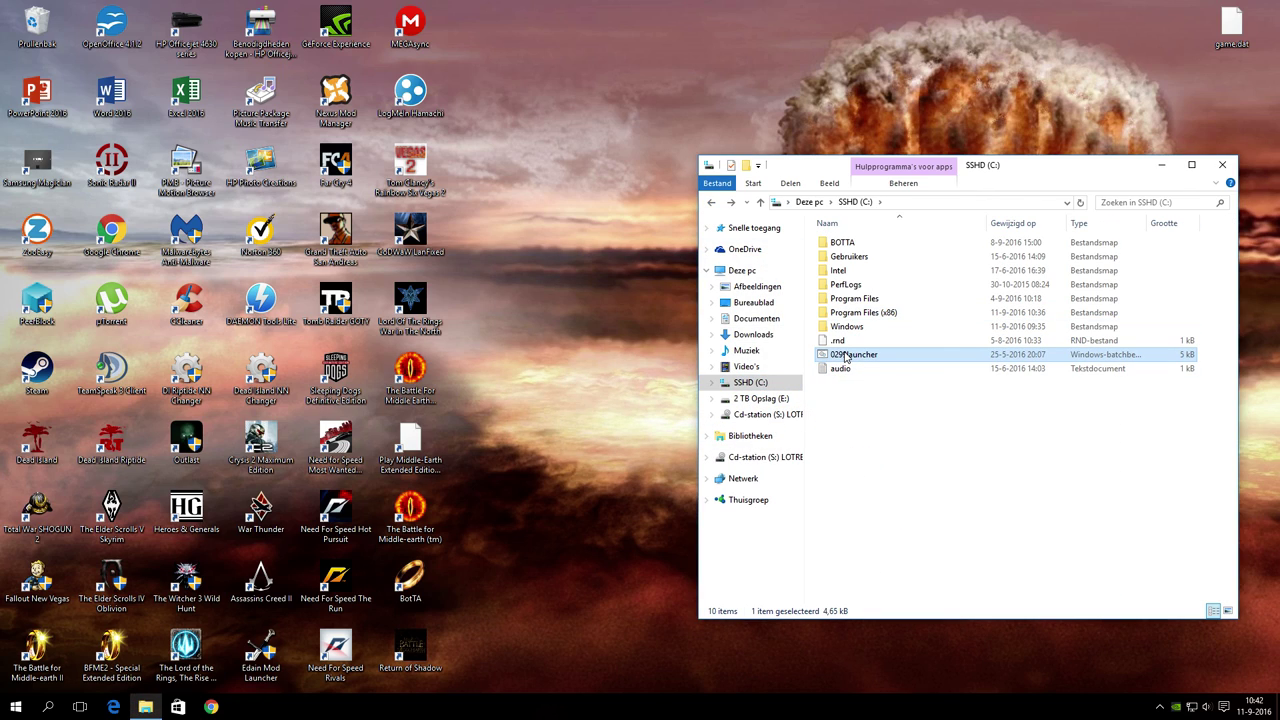
left_click_drag(828, 360, 560, 280)
left_click(566, 274)
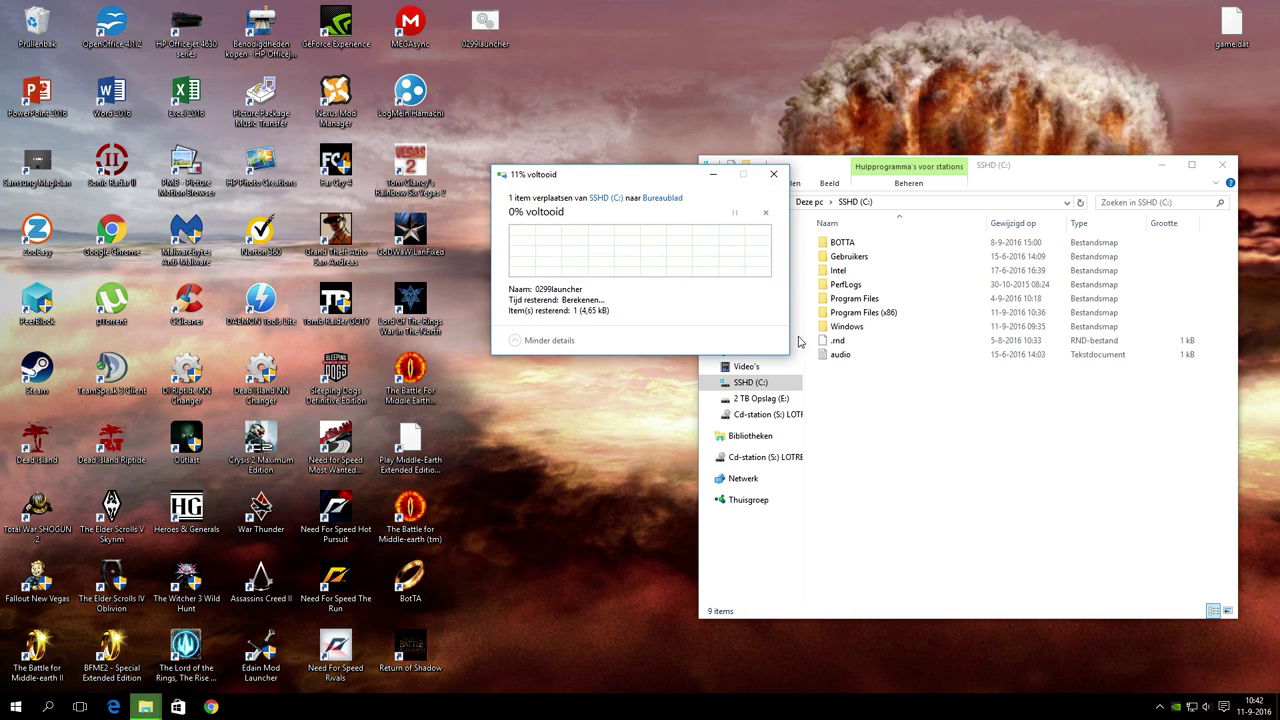
Look through Program Files (x86)\EA GAMES\The Battle for Middle-earth (tm) on drive C: and launch Return of Shadow from the desktop
double_click(848, 314)
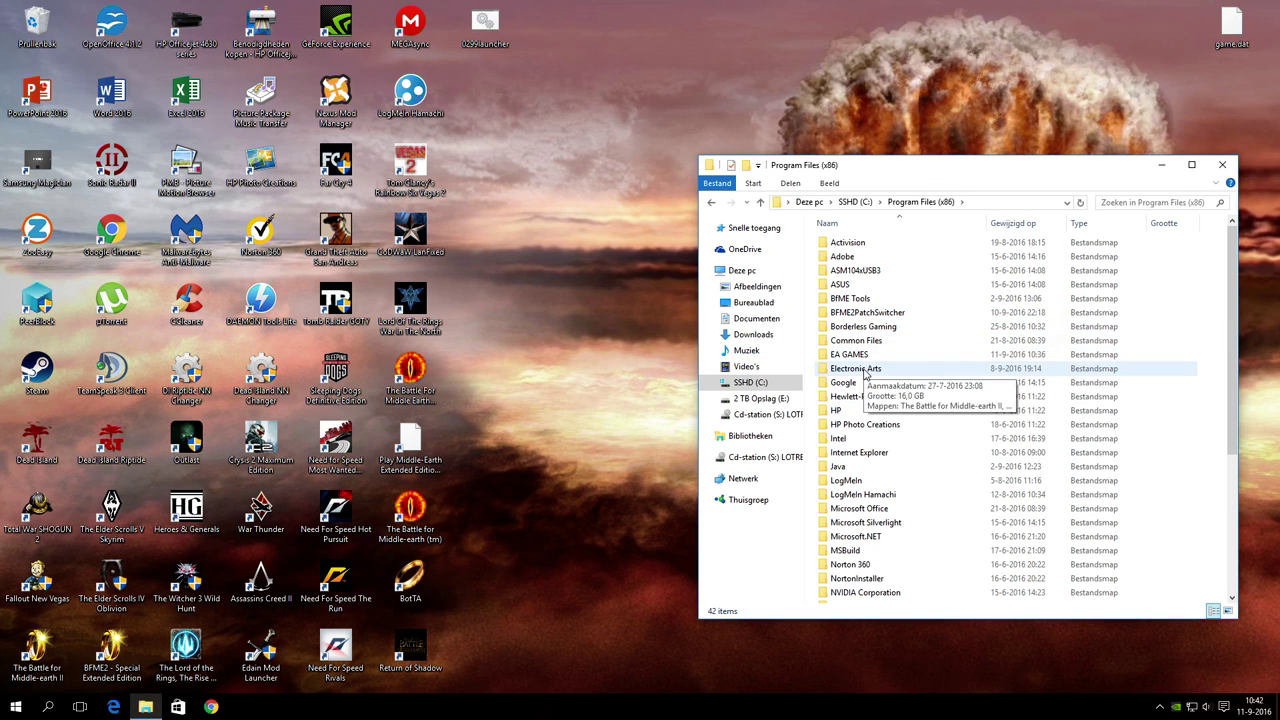
double_click(864, 370)
double_click(858, 356)
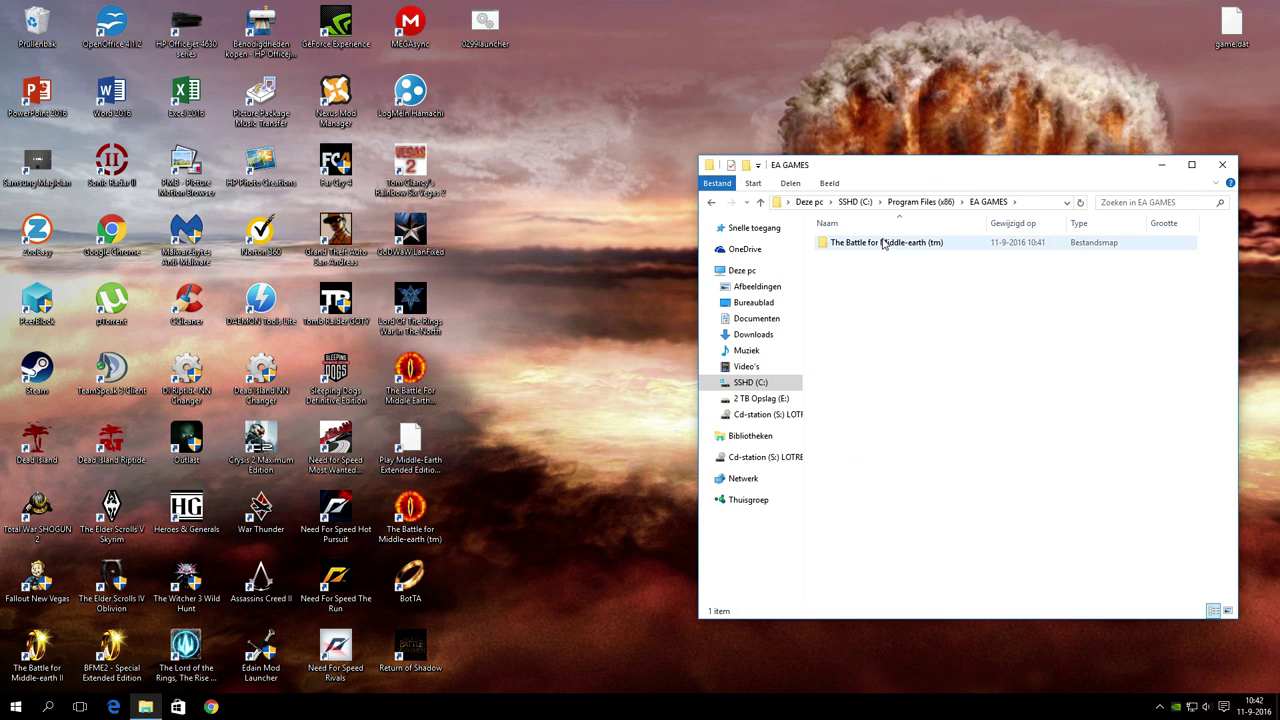
double_click(856, 244)
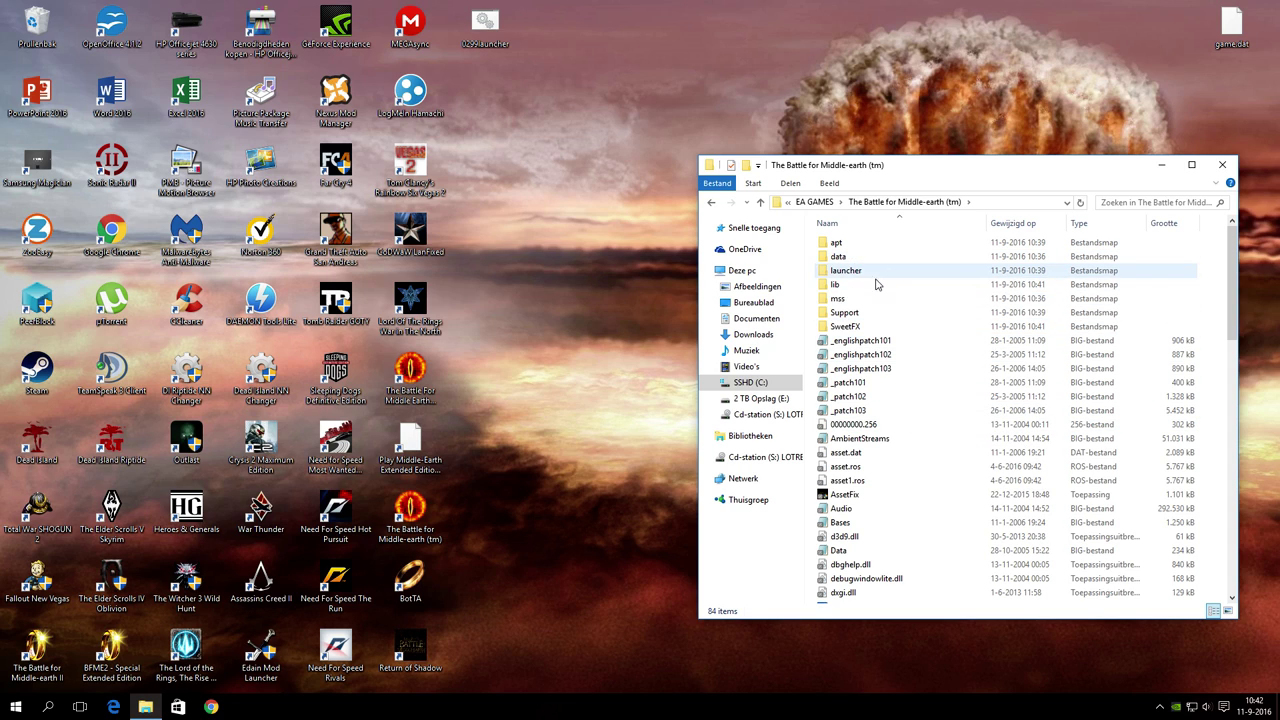
scroll(868, 335, "down", 10)
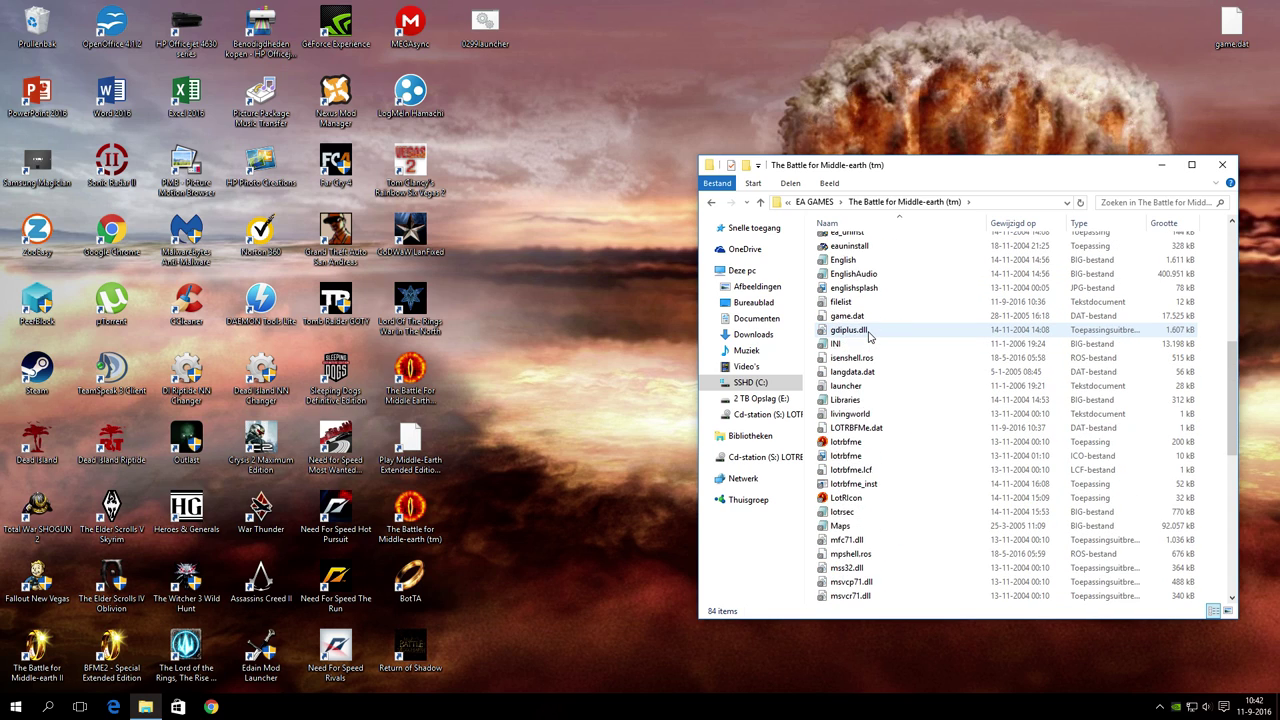
double_click(410, 643)
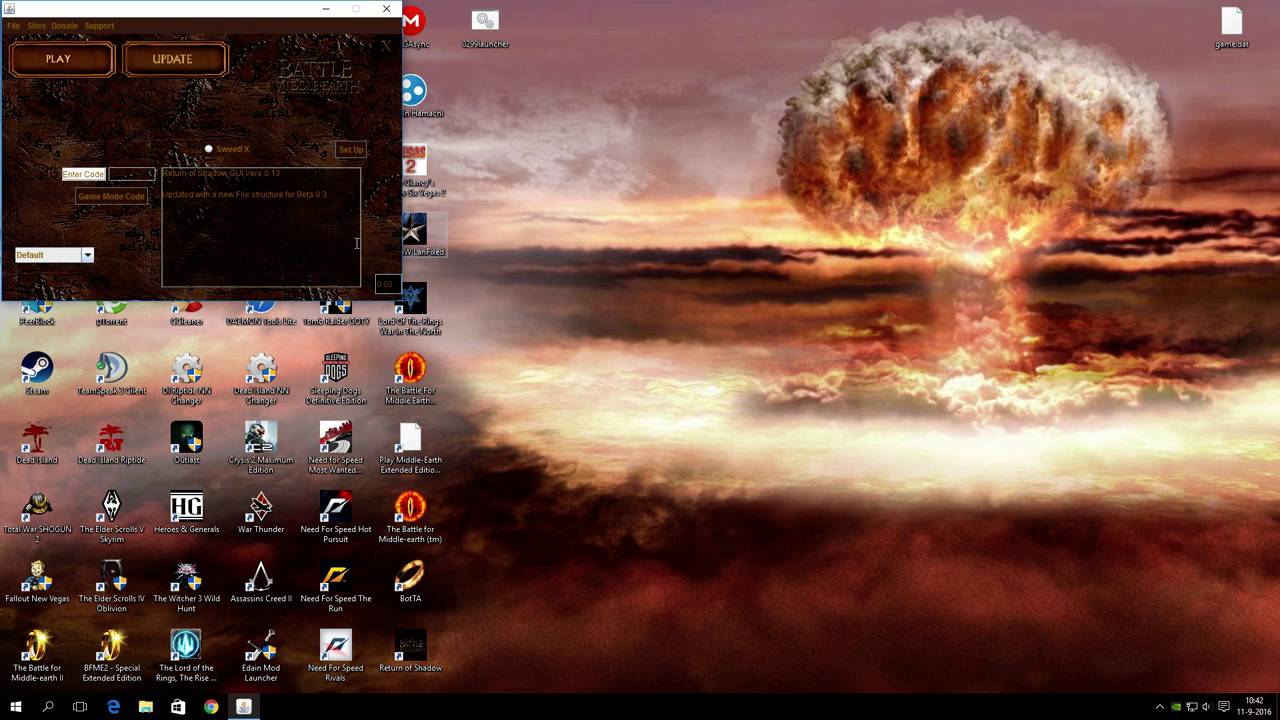
Start the game from the Return of Shadow launcher and view the army choices for the second player in the skirmish setup
left_click(76, 62)
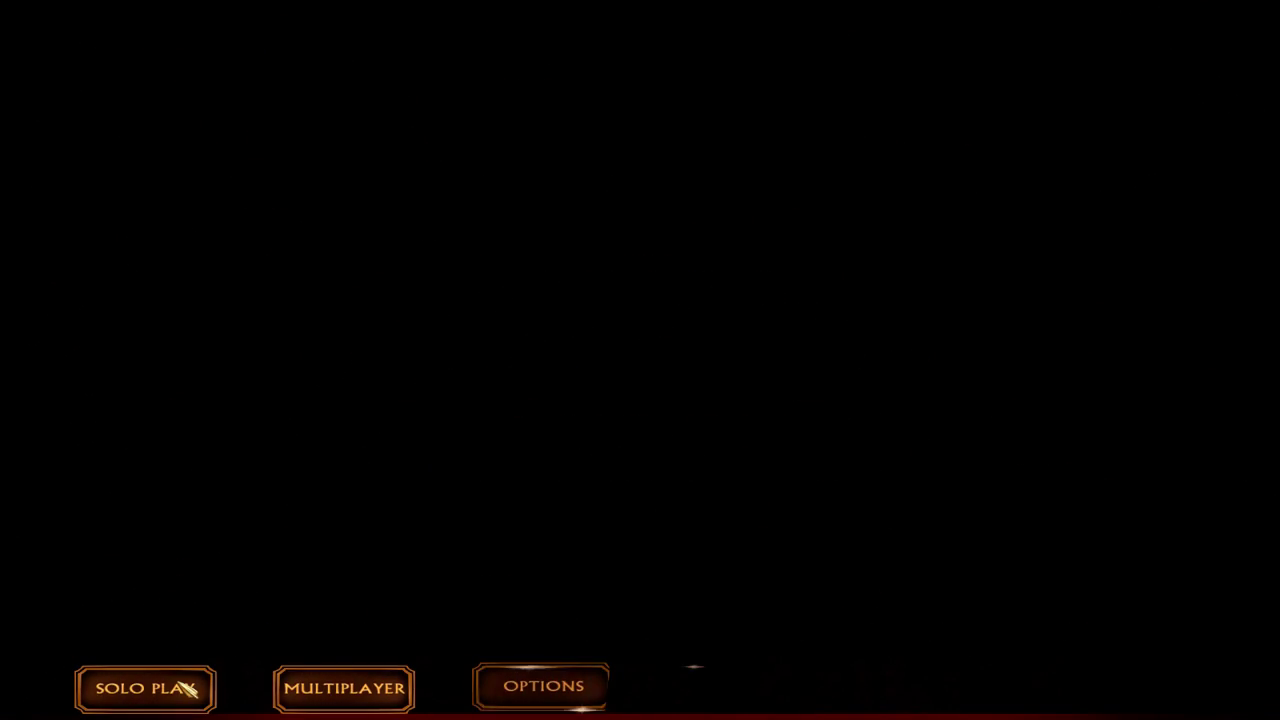
left_click(470, 682)
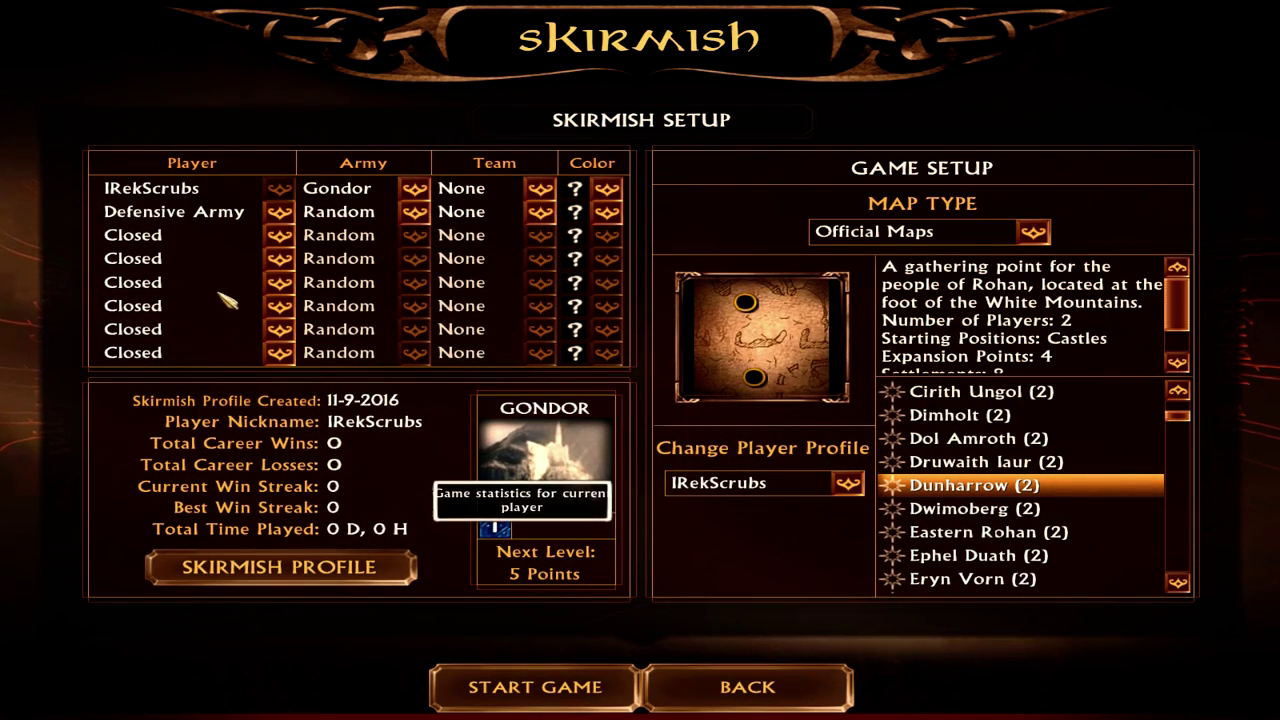
left_click(200, 213)
left_click(170, 291)
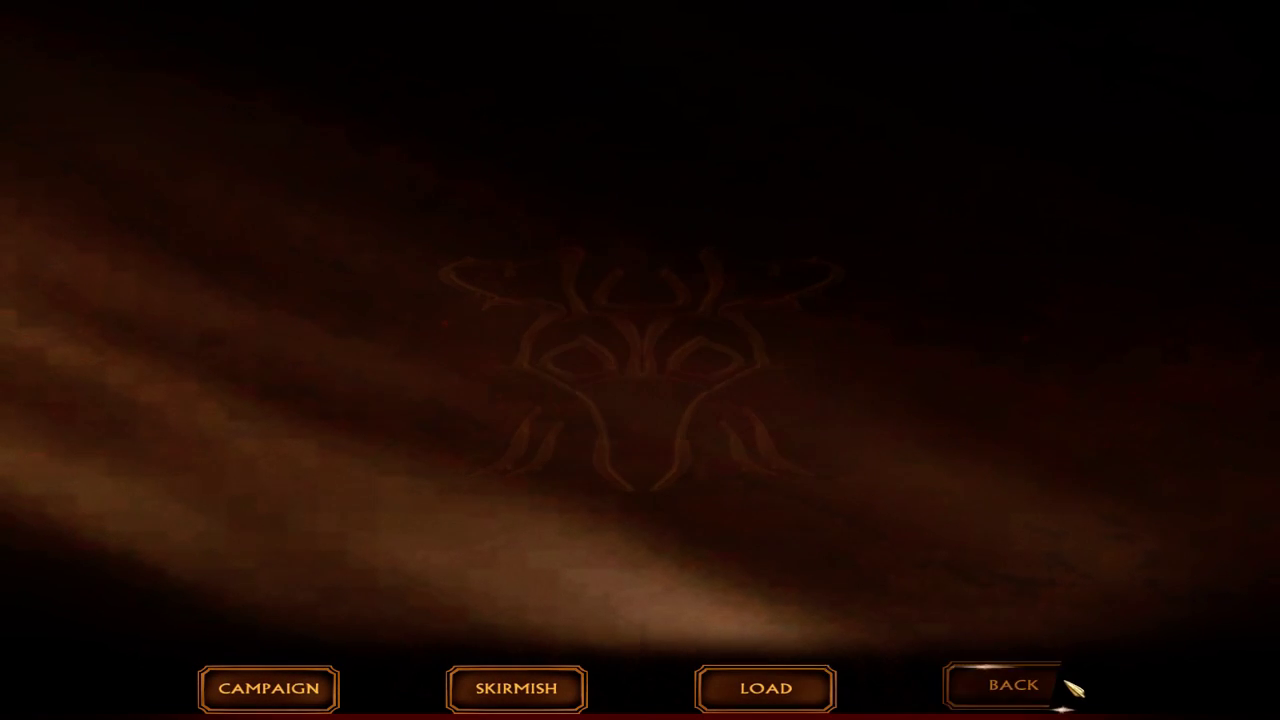
Leave the solo play screens, exit the game and close the Return of Shadow launcher
left_click(1068, 688)
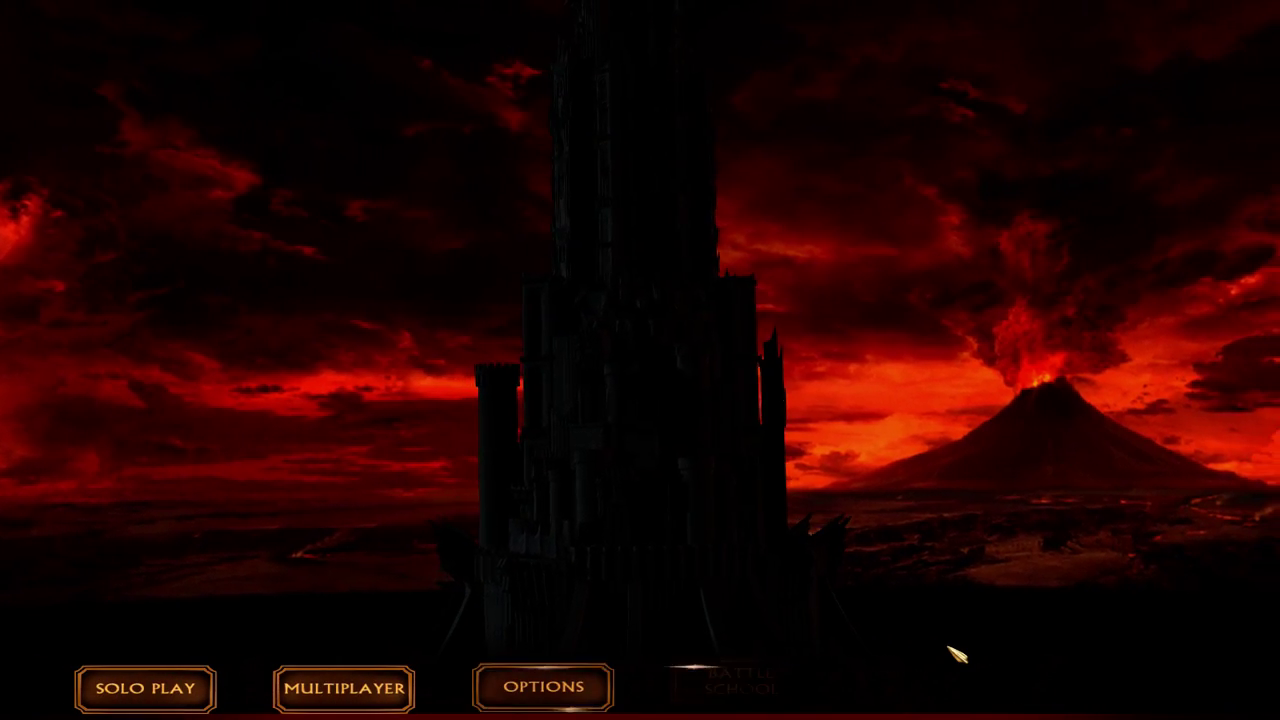
left_click(1132, 684)
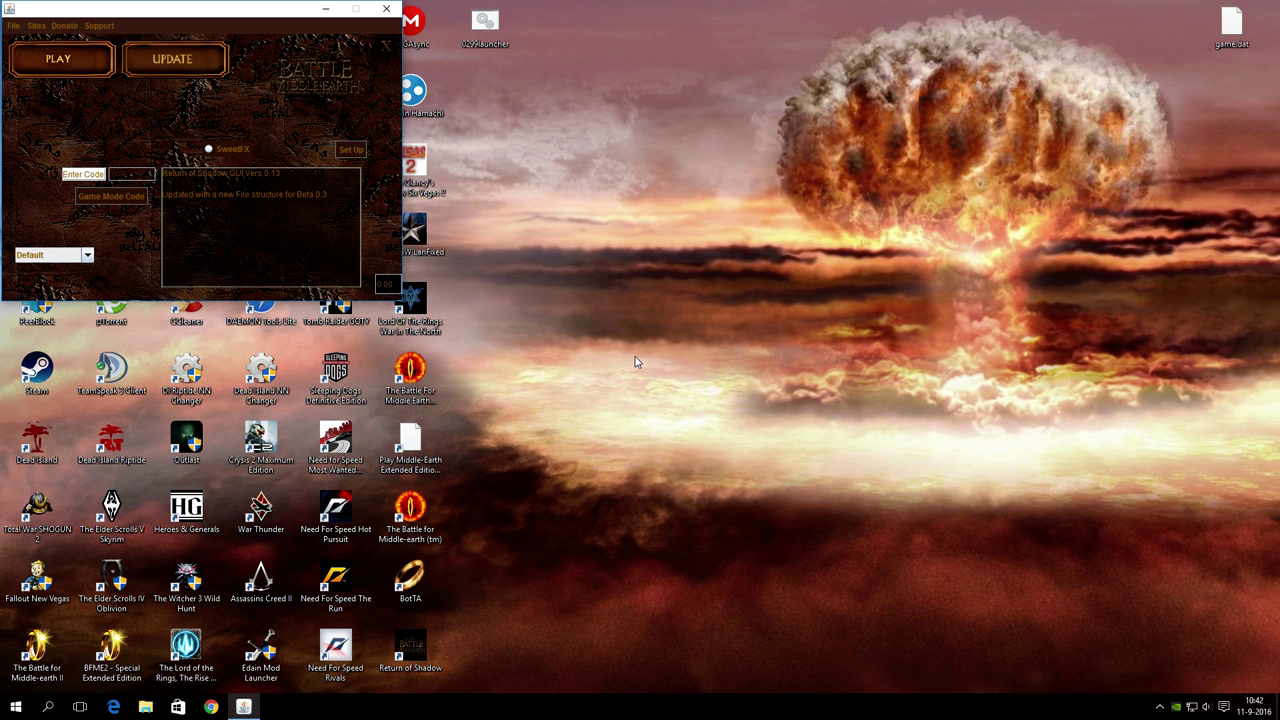
left_click(386, 9)
Find the %appdata% folder and open the Options file in Roaming\My Battle for Middle-earth Files for editing
left_click(145, 707)
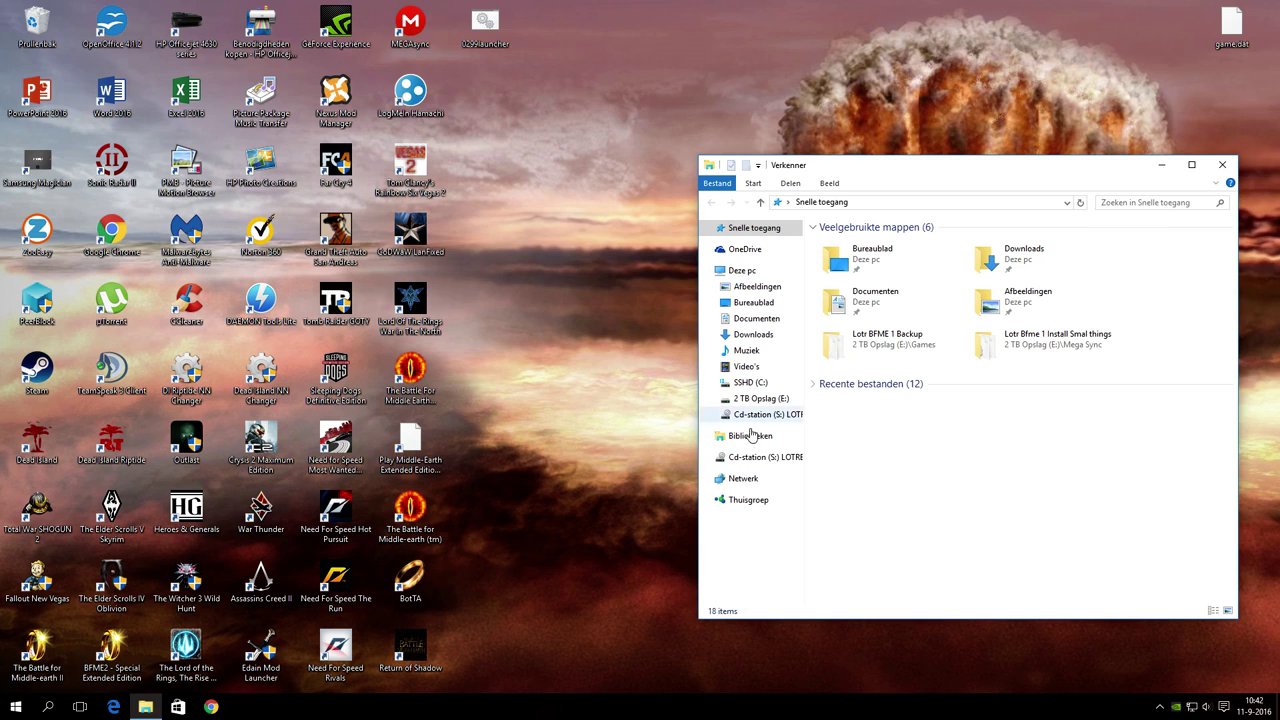
left_click(1222, 165)
left_click(48, 706)
type("%appdata%")
left_click(115, 385)
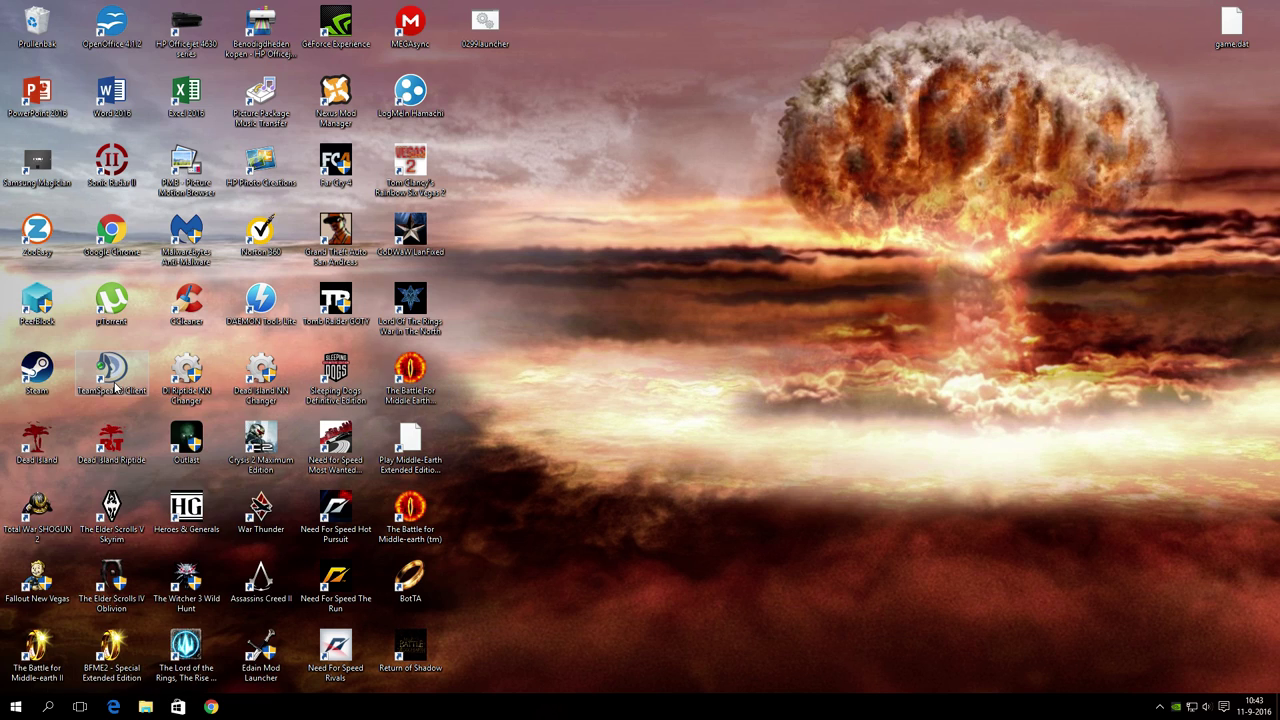
double_click(880, 390)
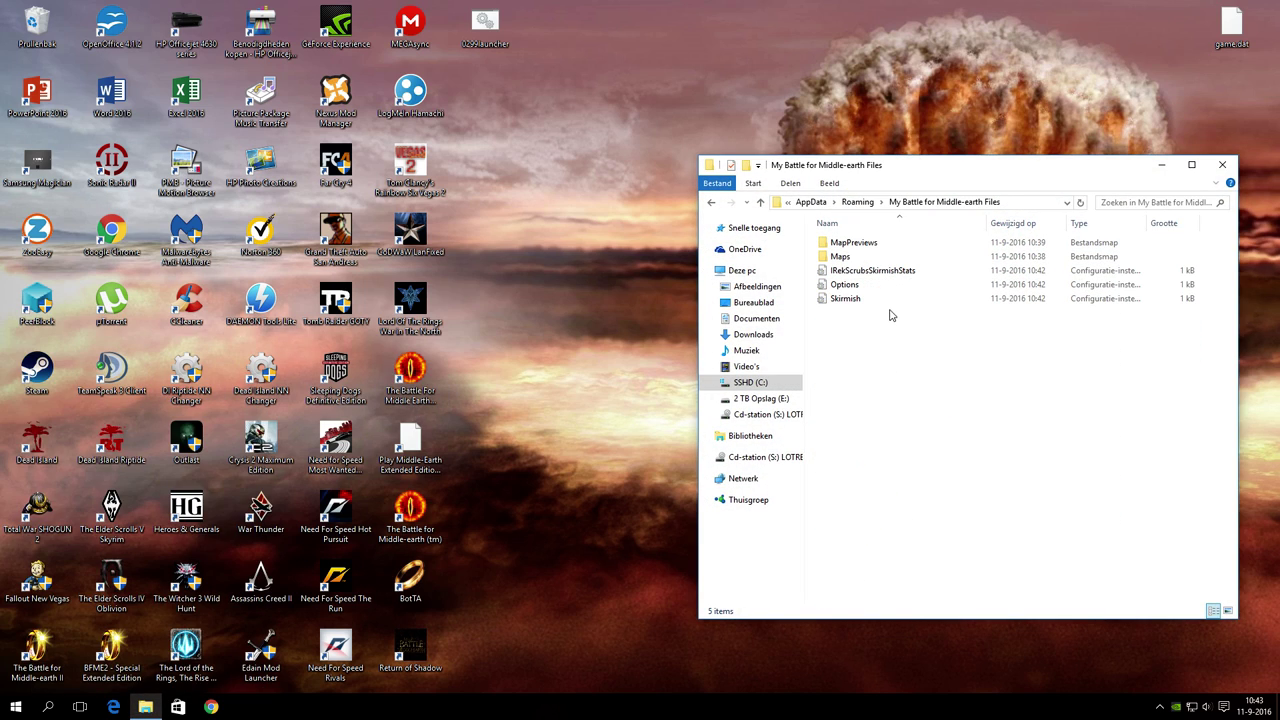
double_click(864, 290)
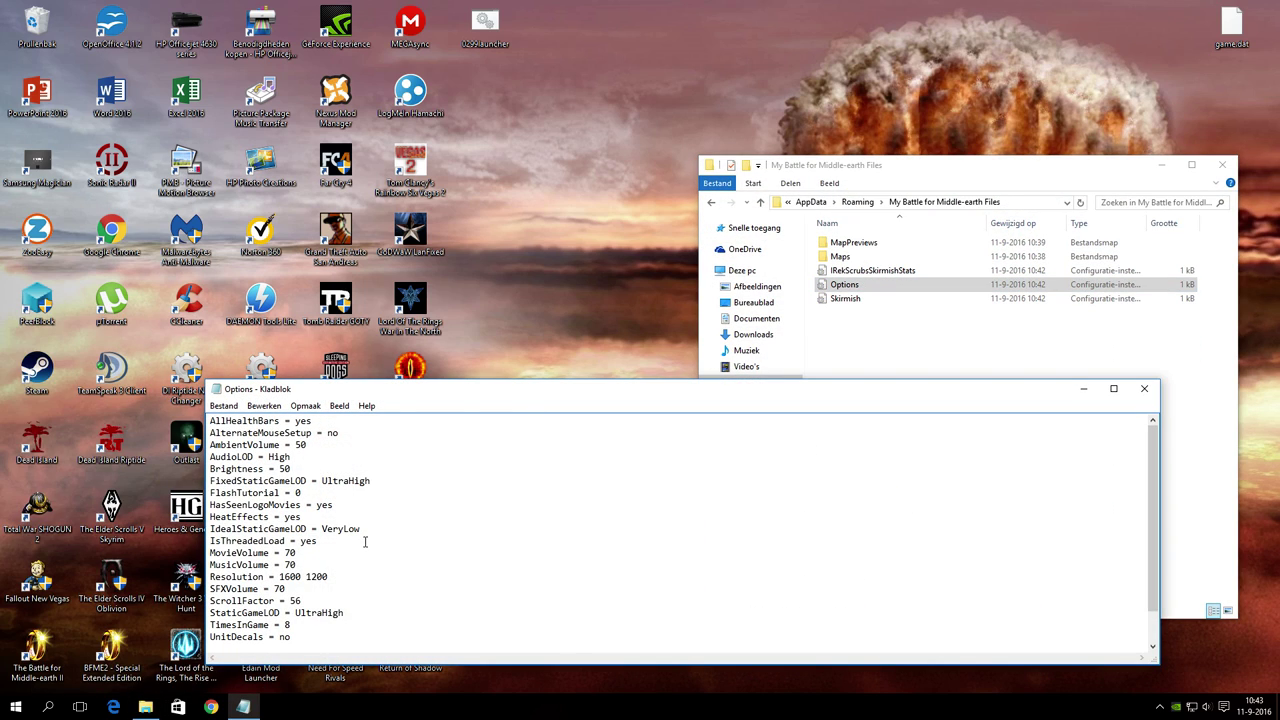
Set the horizontal Resolution value in the Options file to 1920, then save and close the file
left_click_drag(331, 577, 281, 578)
type("1920")
left_click(223, 405)
left_click(238, 450)
left_click(1145, 390)
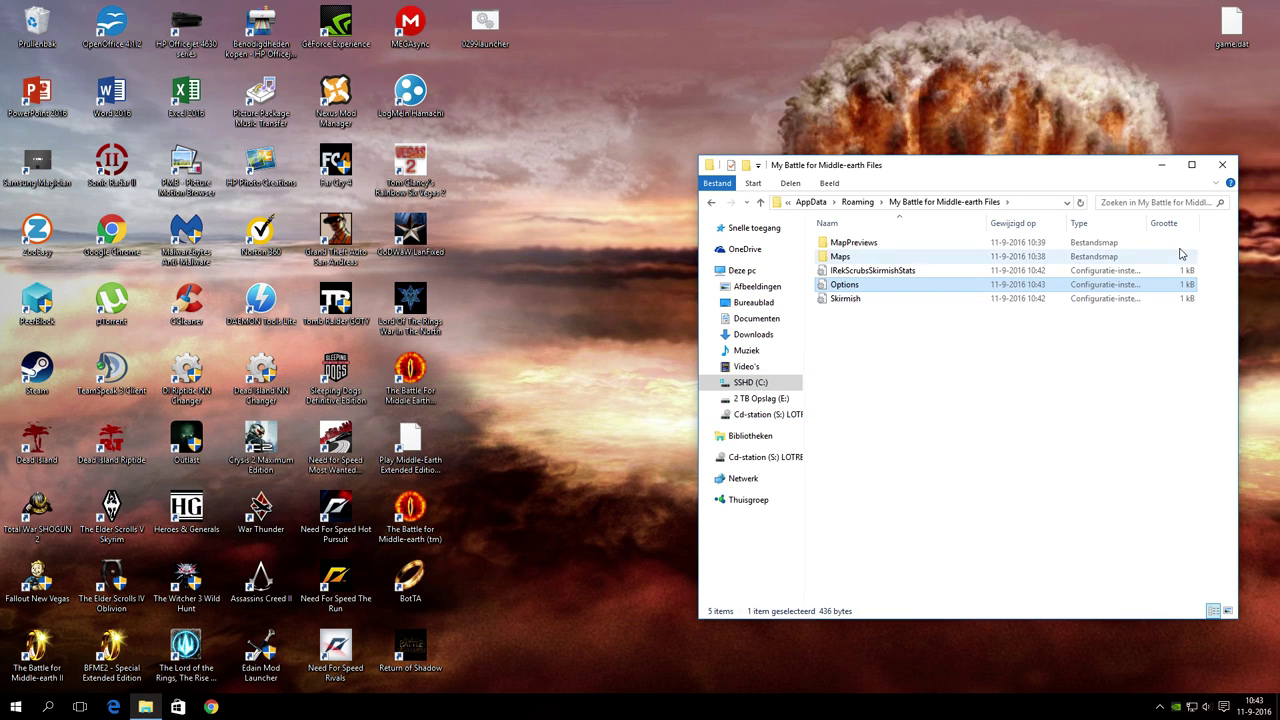
Close the game files folder and start the game again through the Return of Shadow launcher
left_click(1221, 165)
double_click(410, 645)
left_click(58, 59)
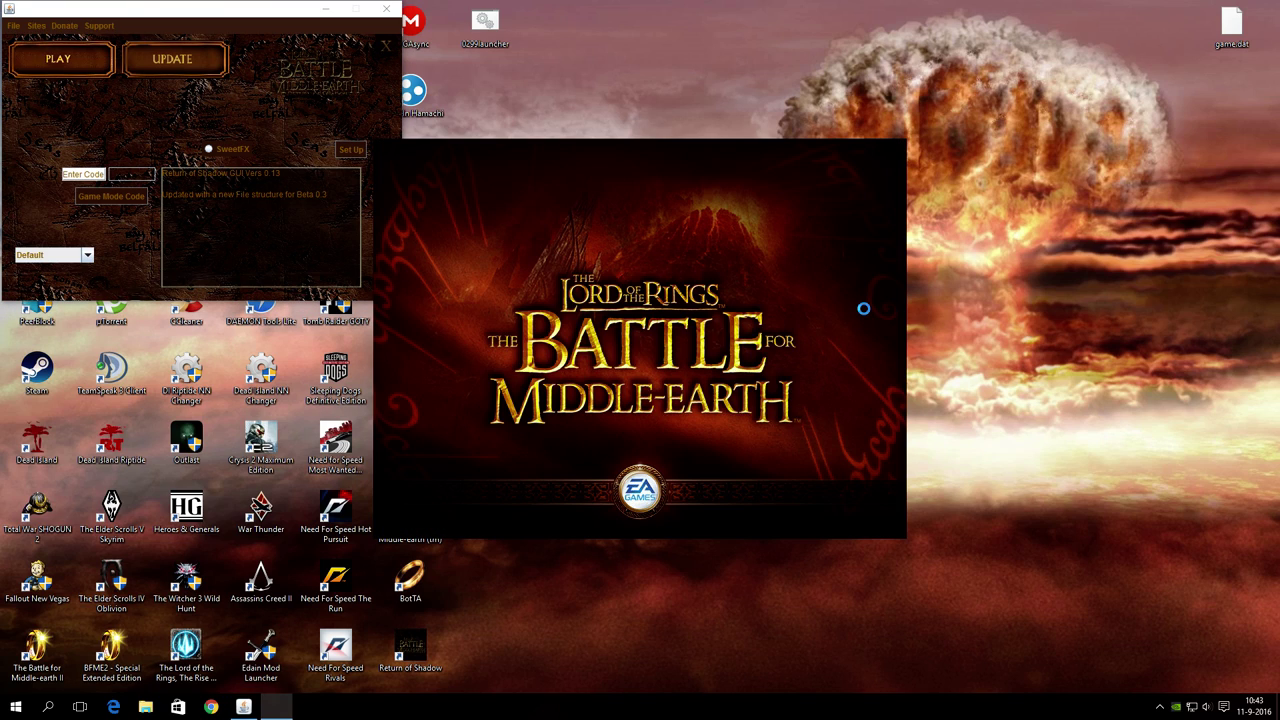